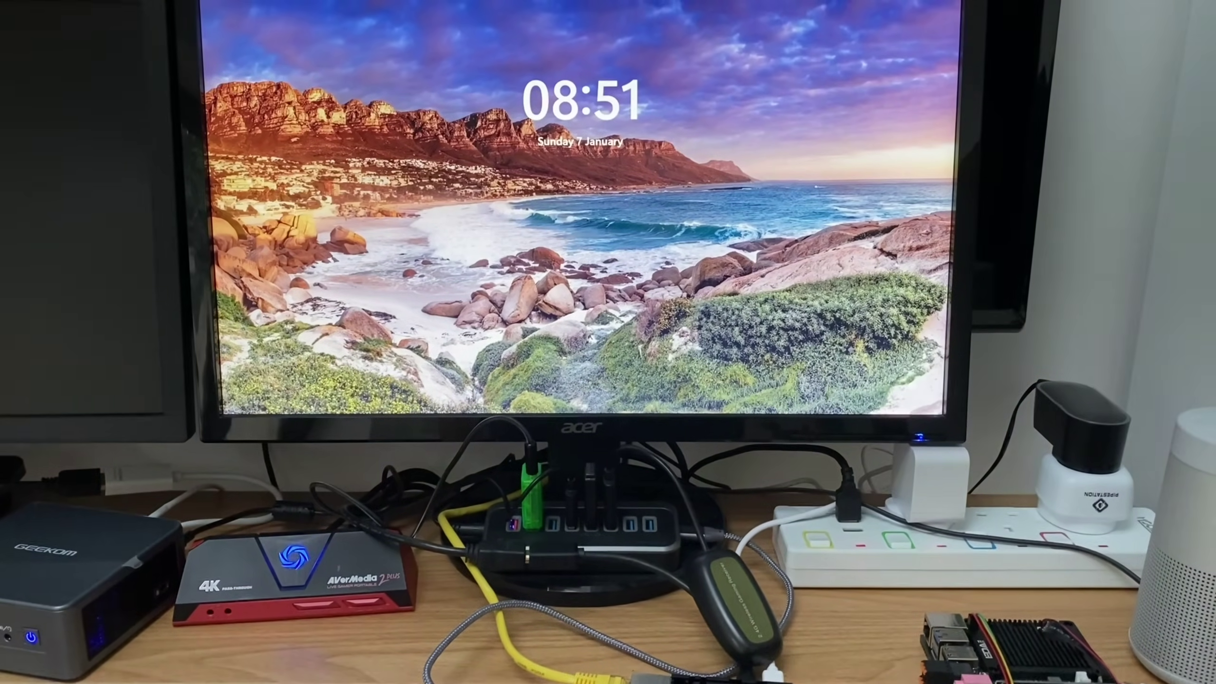
Dismiss the lock screen and sign in with the account password.
{"action": "key", "text": "space"}
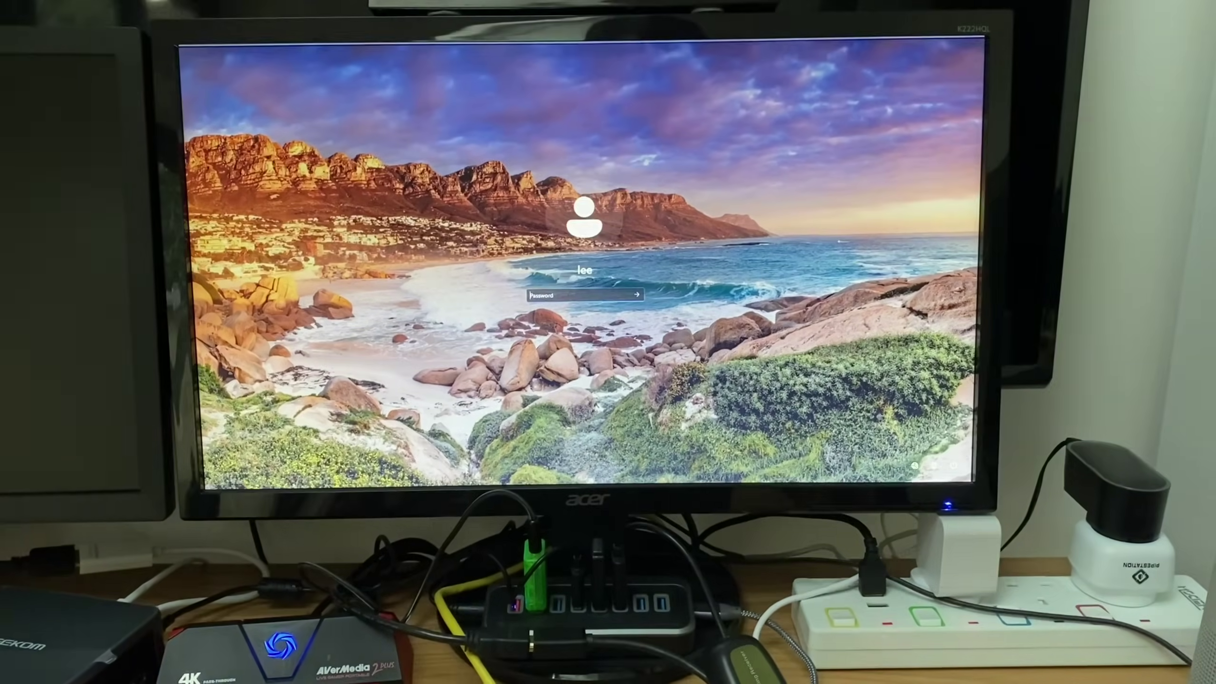
{"action": "key", "text": "Return"}
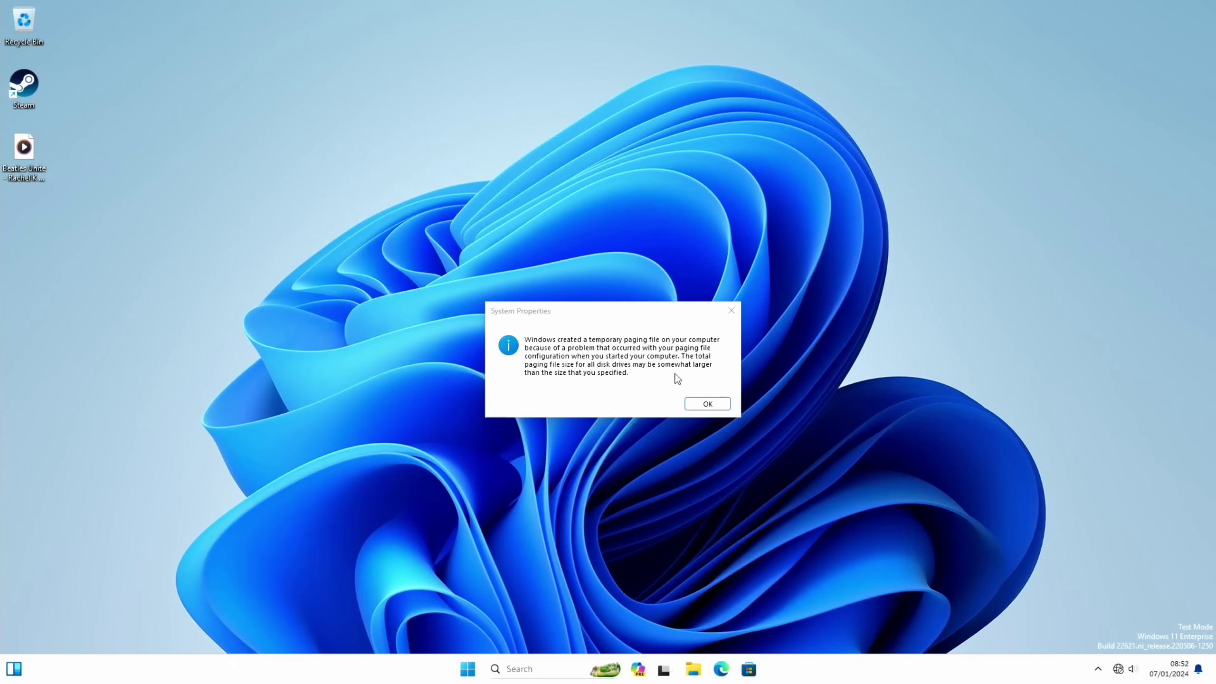
Close the paging-file notice and Performance Options, check Quick Settings and sound options, then open Start.
{"action": "left_click", "coordinate": [706, 403]}
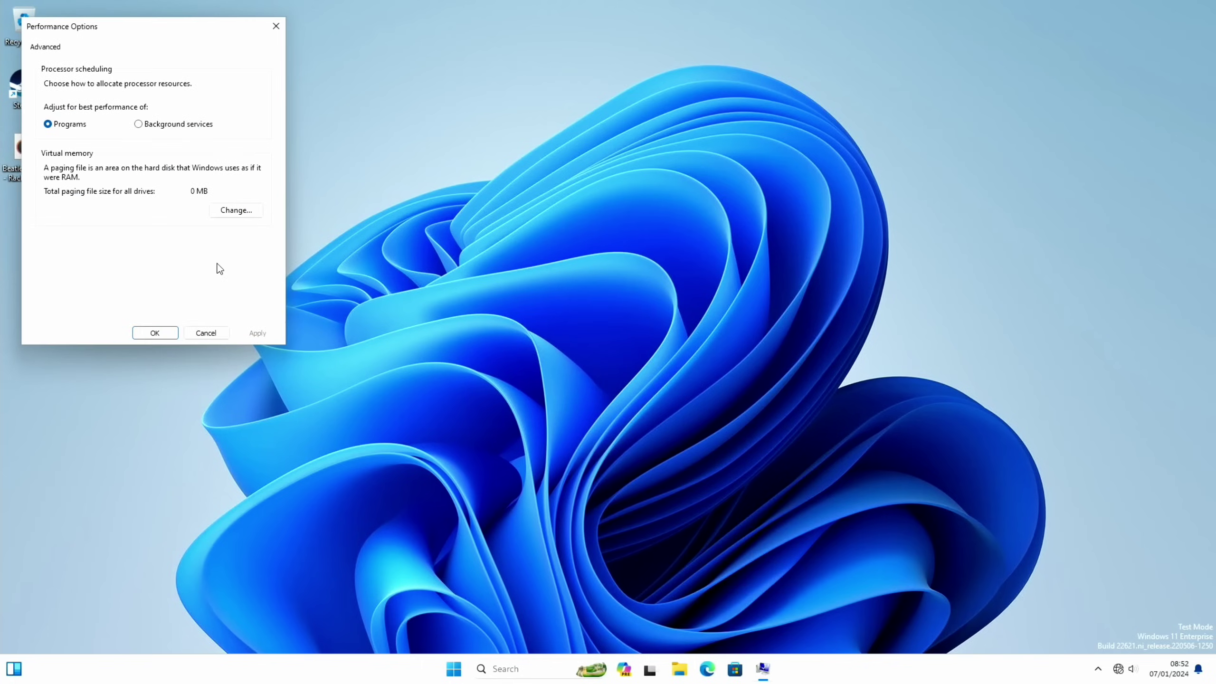
{"action": "left_click", "coordinate": [155, 333]}
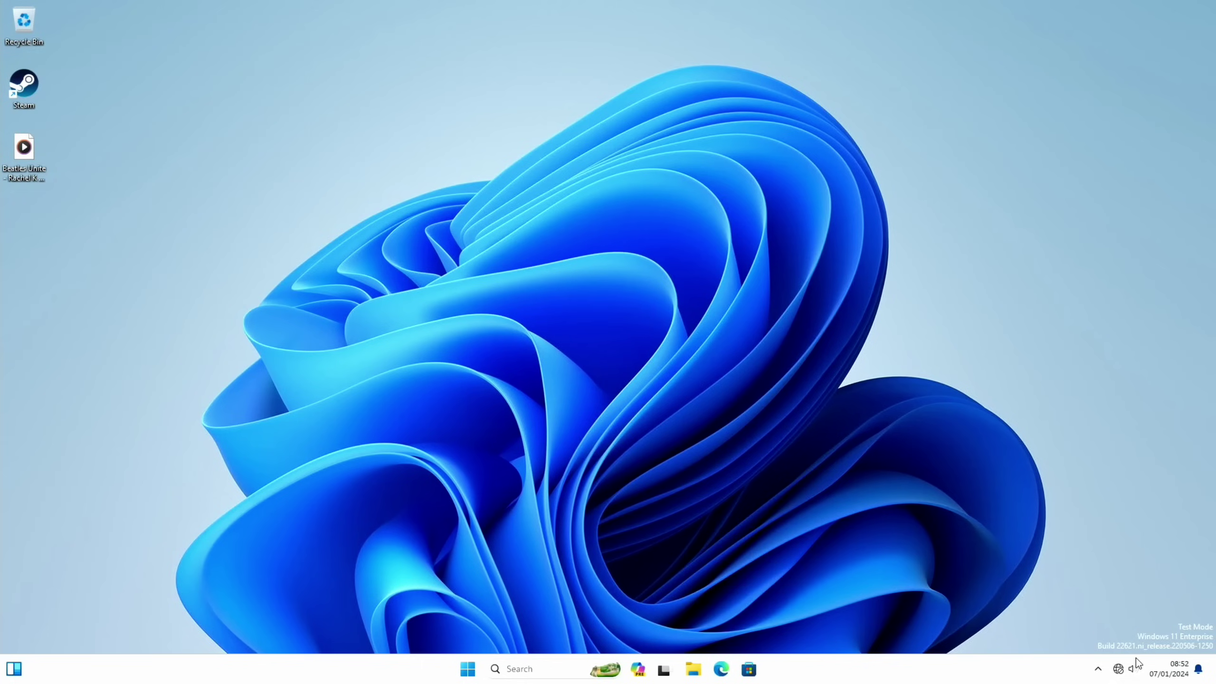
{"action": "left_click", "coordinate": [1117, 670]}
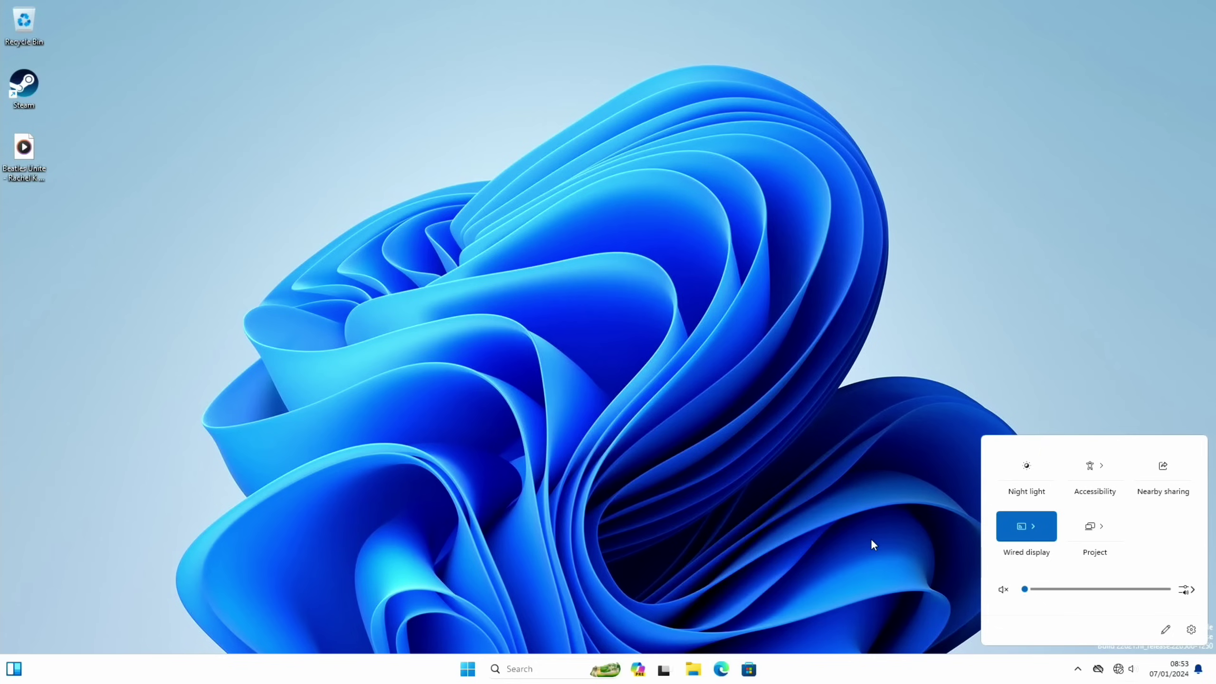
{"action": "right_click", "coordinate": [1133, 669]}
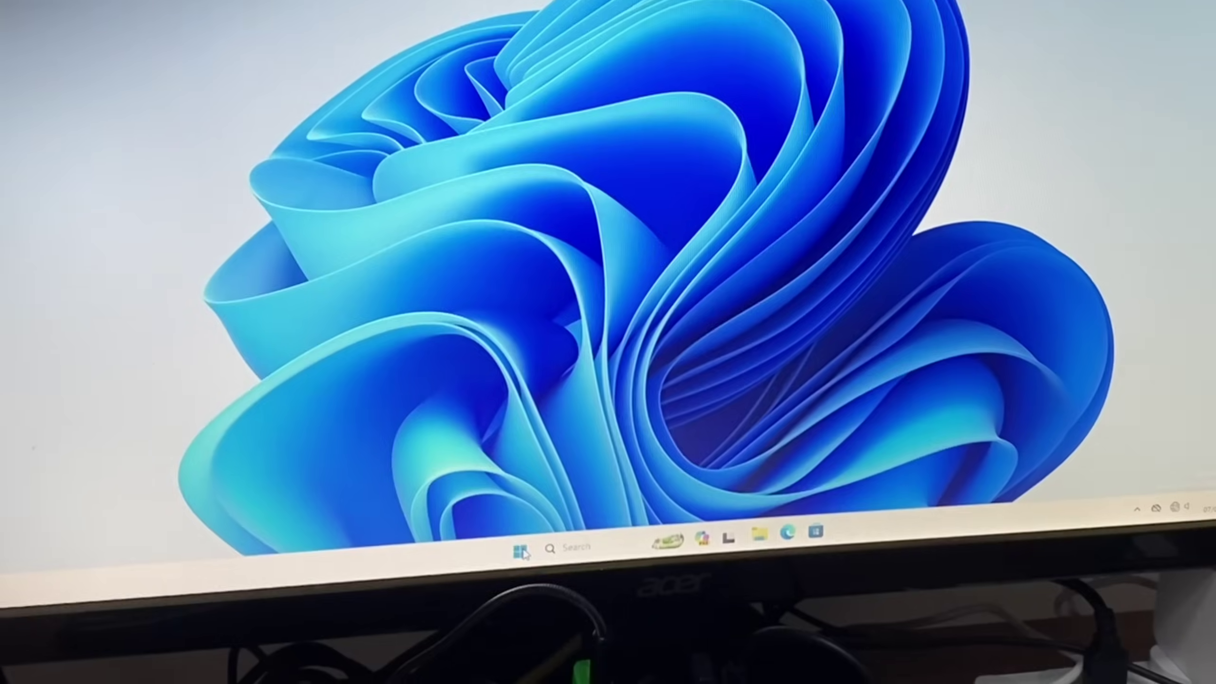
{"action": "key", "text": "super"}
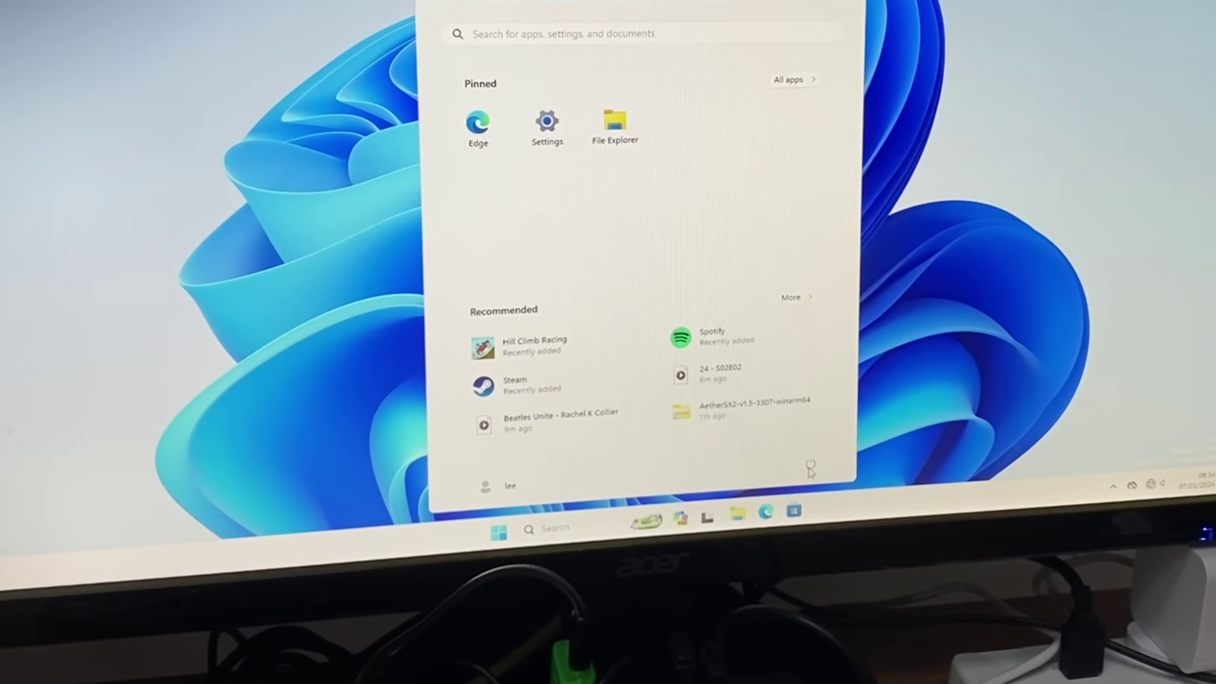
Restart the PC from the Start menu's Power options.
{"action": "left_click", "coordinate": [813, 461]}
{"action": "left_click", "coordinate": [808, 438]}
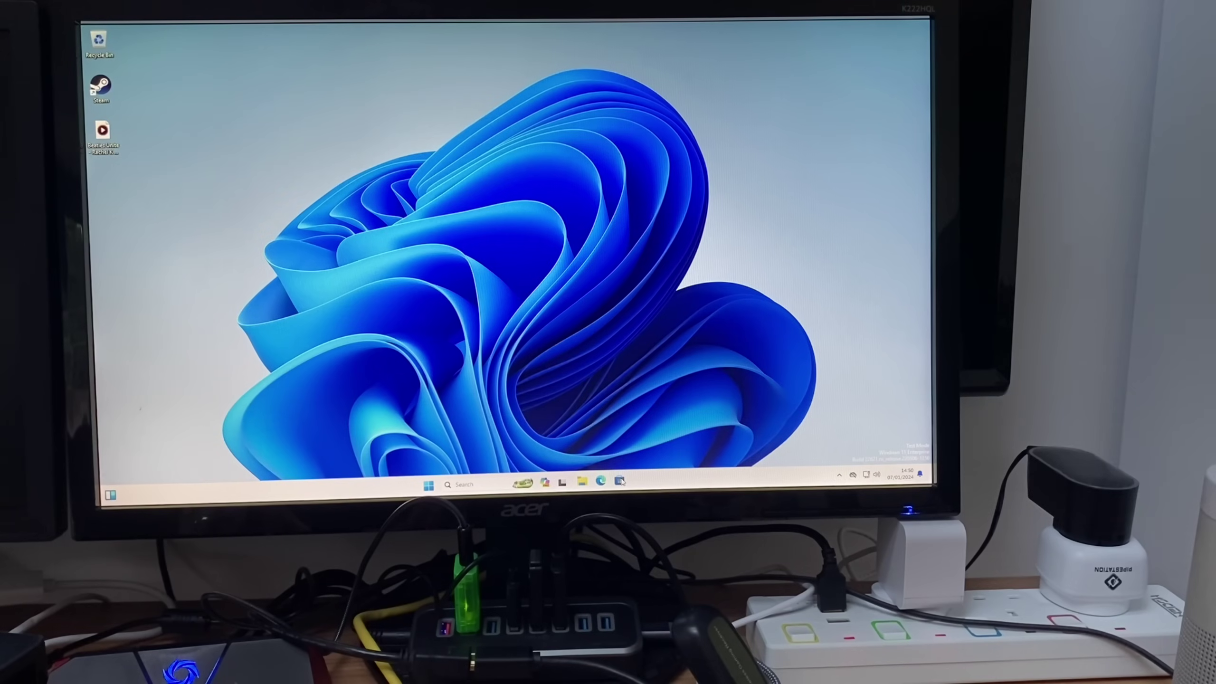
Open Microsoft Store, scroll the home page down to Top free games, then close it.
{"action": "left_click", "coordinate": [619, 480]}
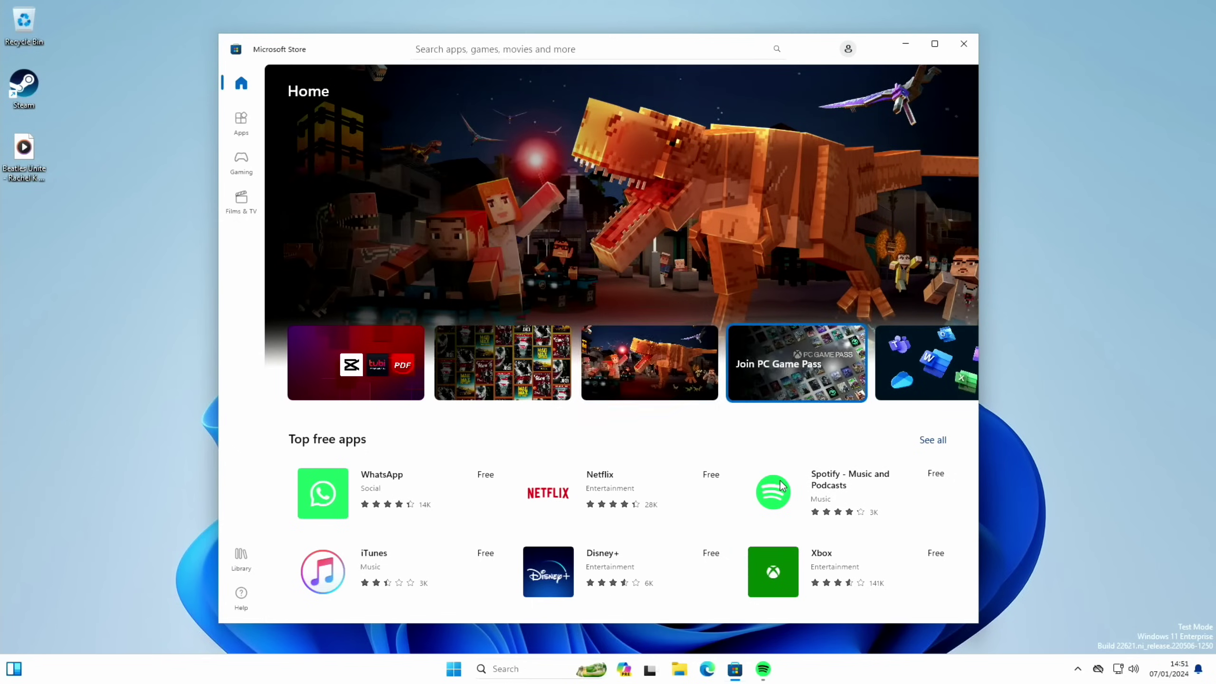
{"action": "scroll", "coordinate": [780, 481], "scroll_direction": "down", "scroll_amount": 5}
{"action": "scroll", "coordinate": [780, 481], "scroll_direction": "up", "scroll_amount": 5}
{"action": "scroll", "coordinate": [781, 481], "scroll_direction": "down", "scroll_amount": 10}
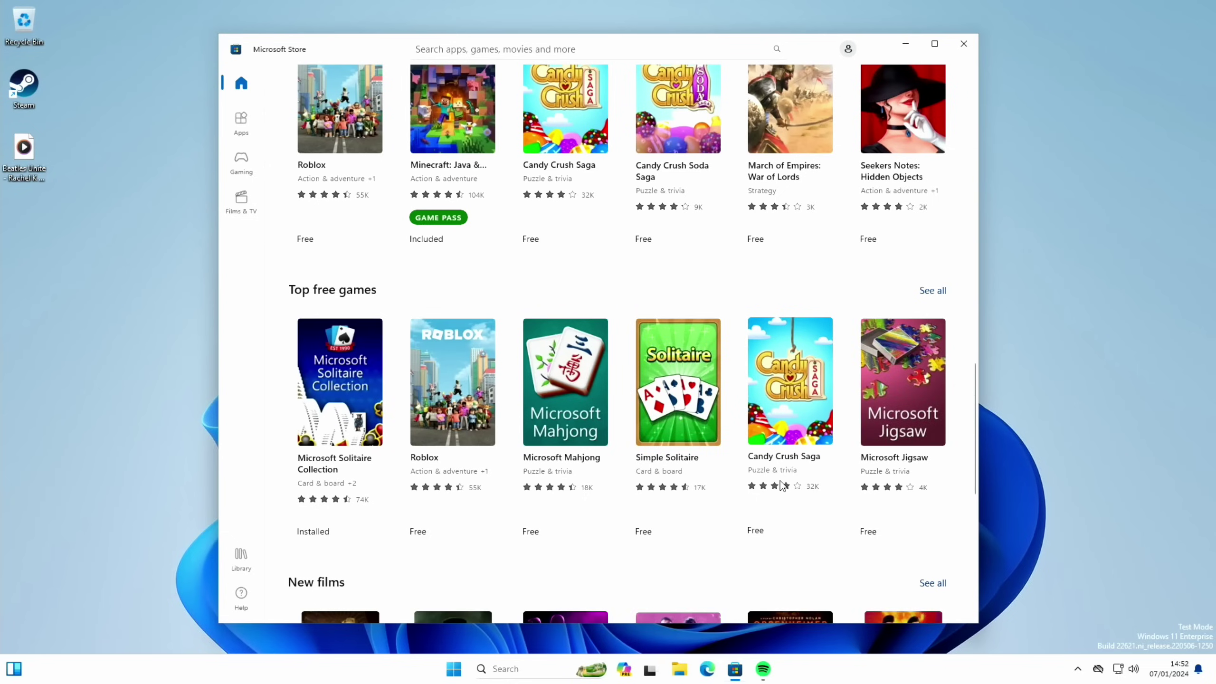
{"action": "scroll", "coordinate": [782, 485], "scroll_direction": "down", "scroll_amount": 1}
{"action": "scroll", "coordinate": [782, 485], "scroll_direction": "down", "scroll_amount": 5}
{"action": "left_click", "coordinate": [964, 44]}
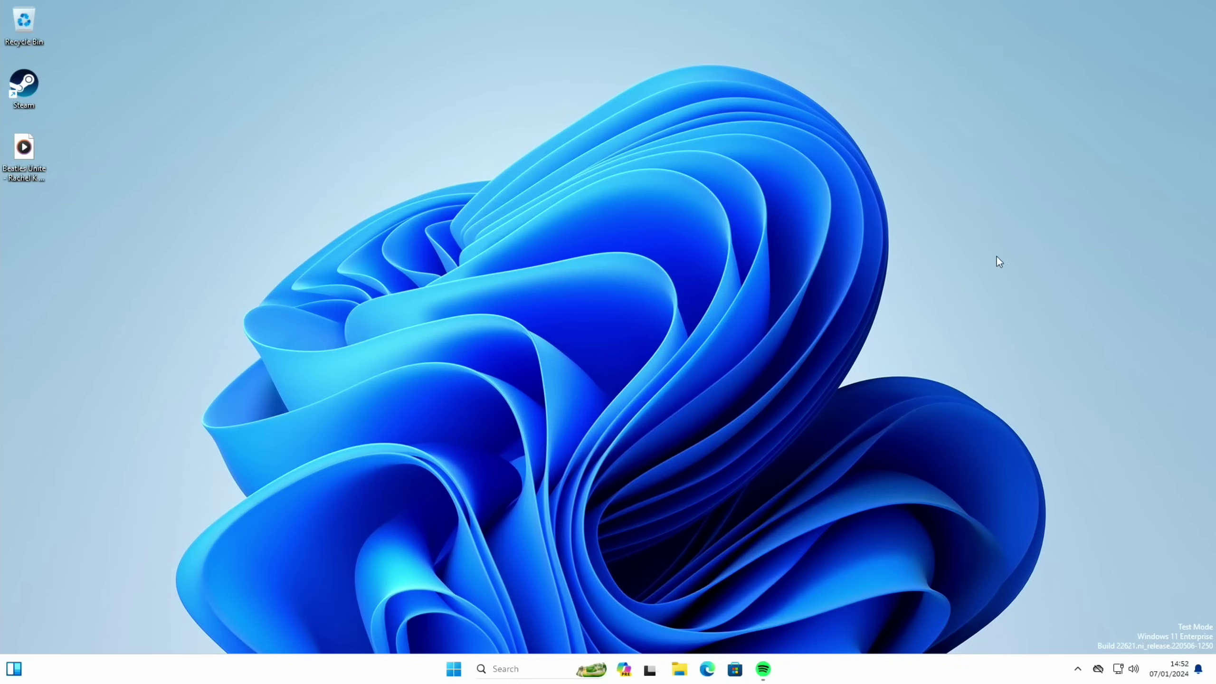
Check output devices in Sound settings from the volume icon, close Settings, then dismiss Start's power options.
{"action": "right_click", "coordinate": [1133, 669]}
{"action": "left_click", "coordinate": [1128, 637]}
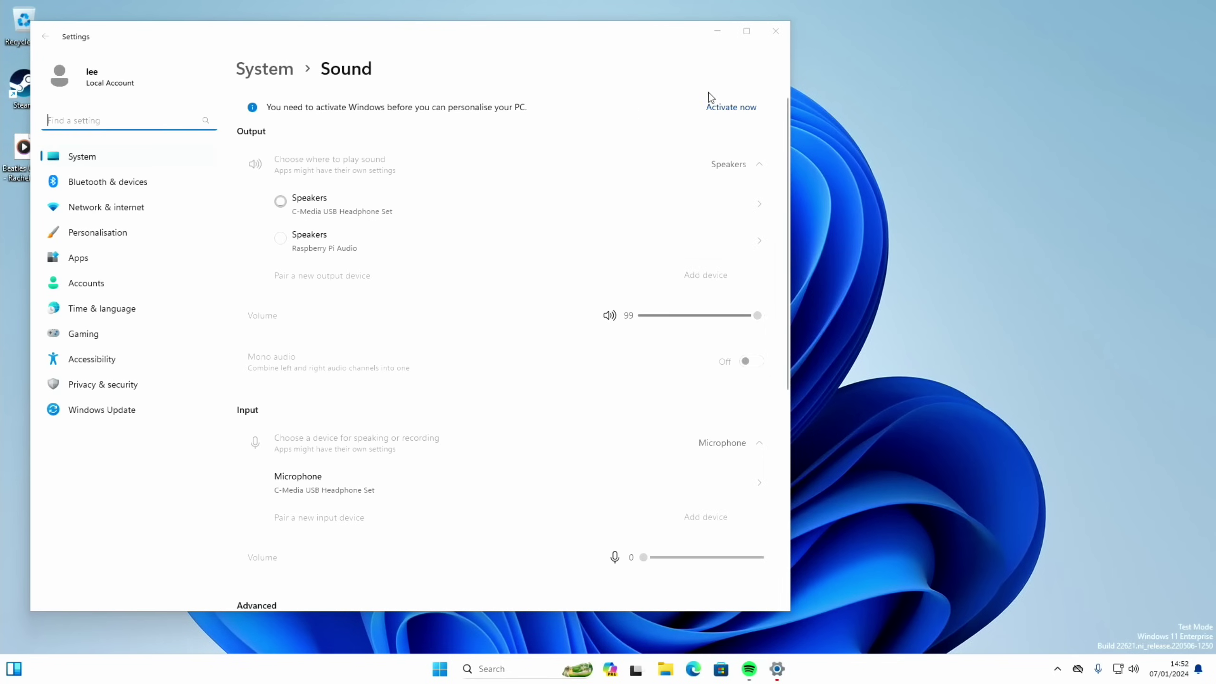
{"action": "left_click", "coordinate": [771, 39]}
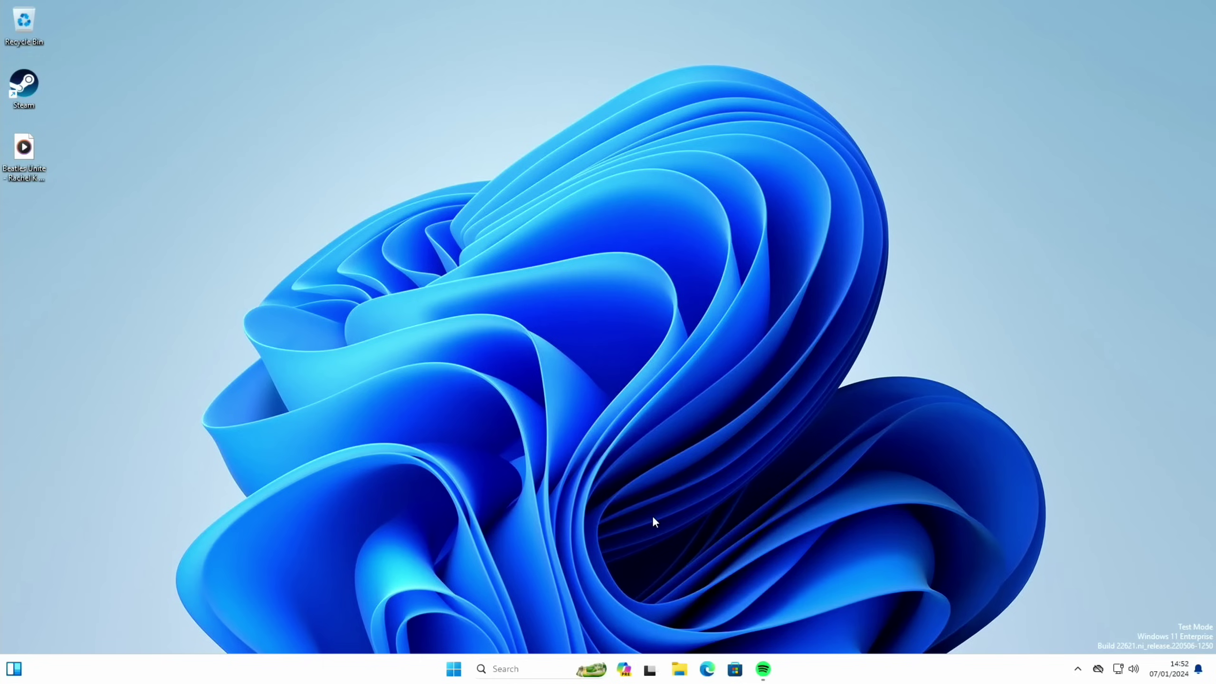
{"action": "key", "text": "super"}
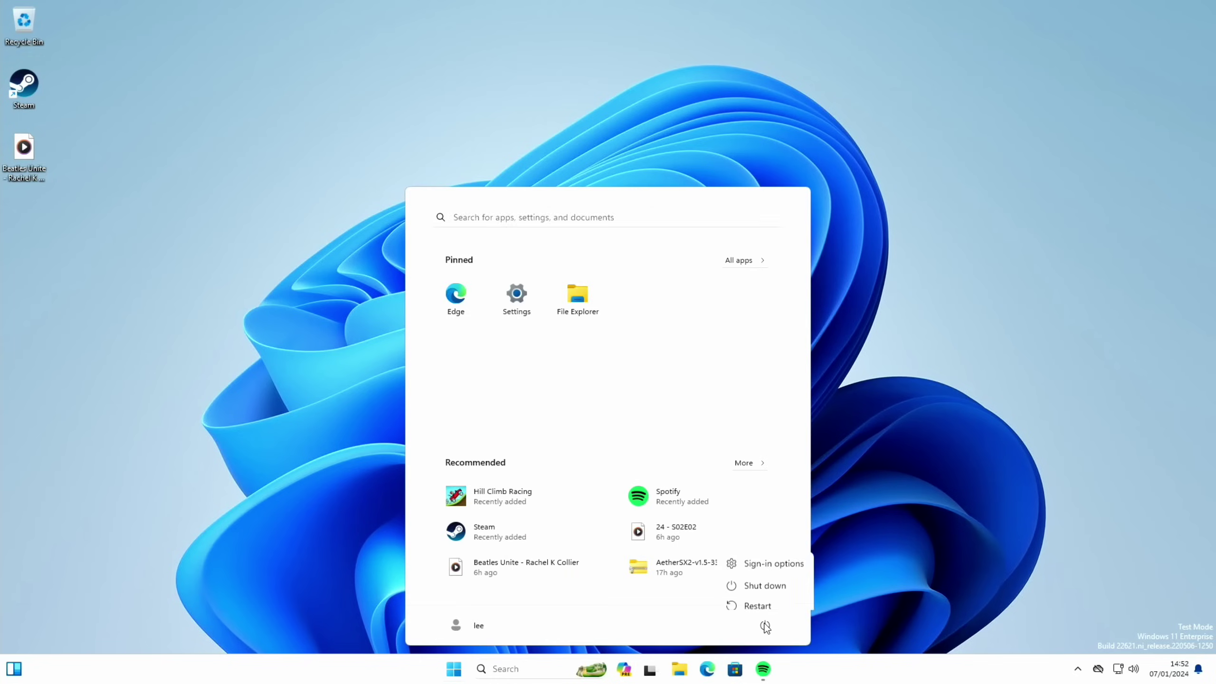
{"action": "left_click", "coordinate": [763, 579]}
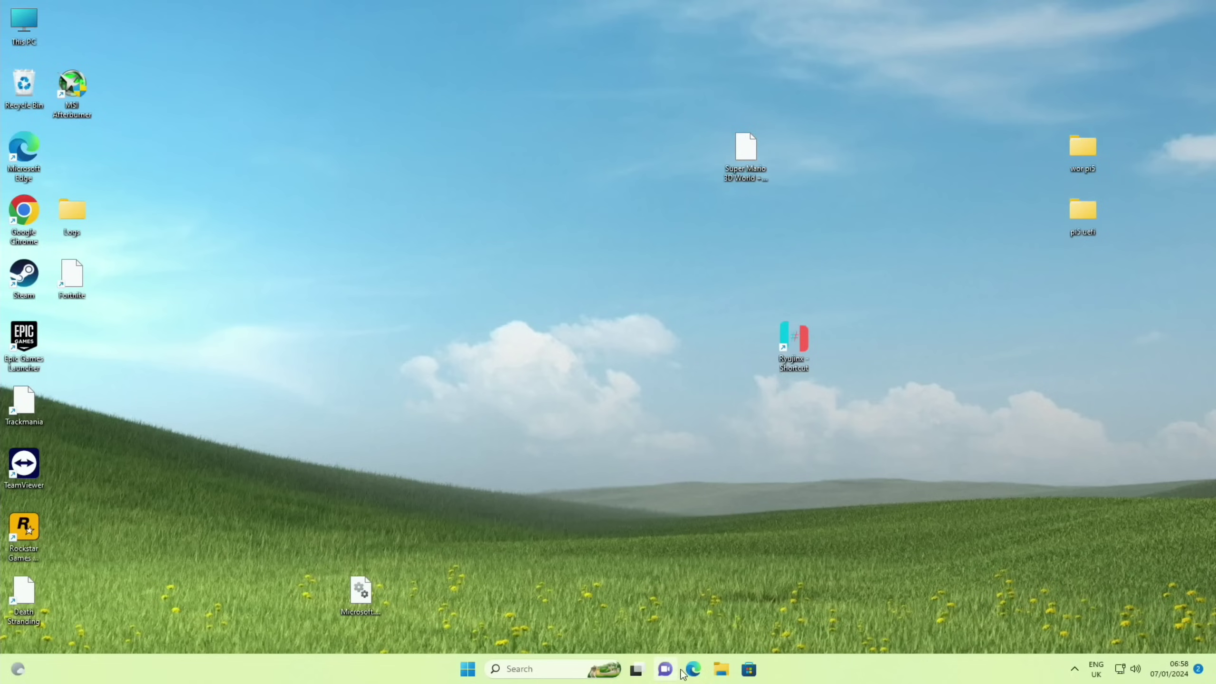
Load the worproject rpi5-uefi repository in Edge and download RPi5_UEFI_Release_v0.2.zip from the release.
{"action": "left_click", "coordinate": [692, 670]}
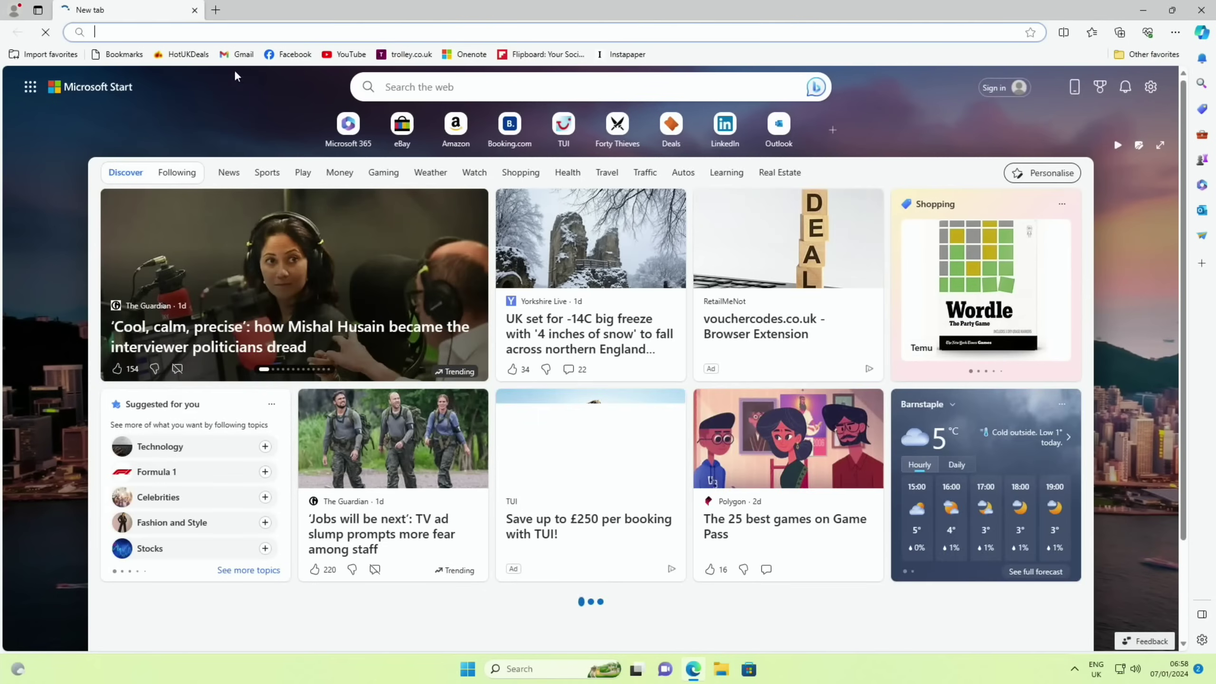
{"action": "right_click", "coordinate": [197, 31]}
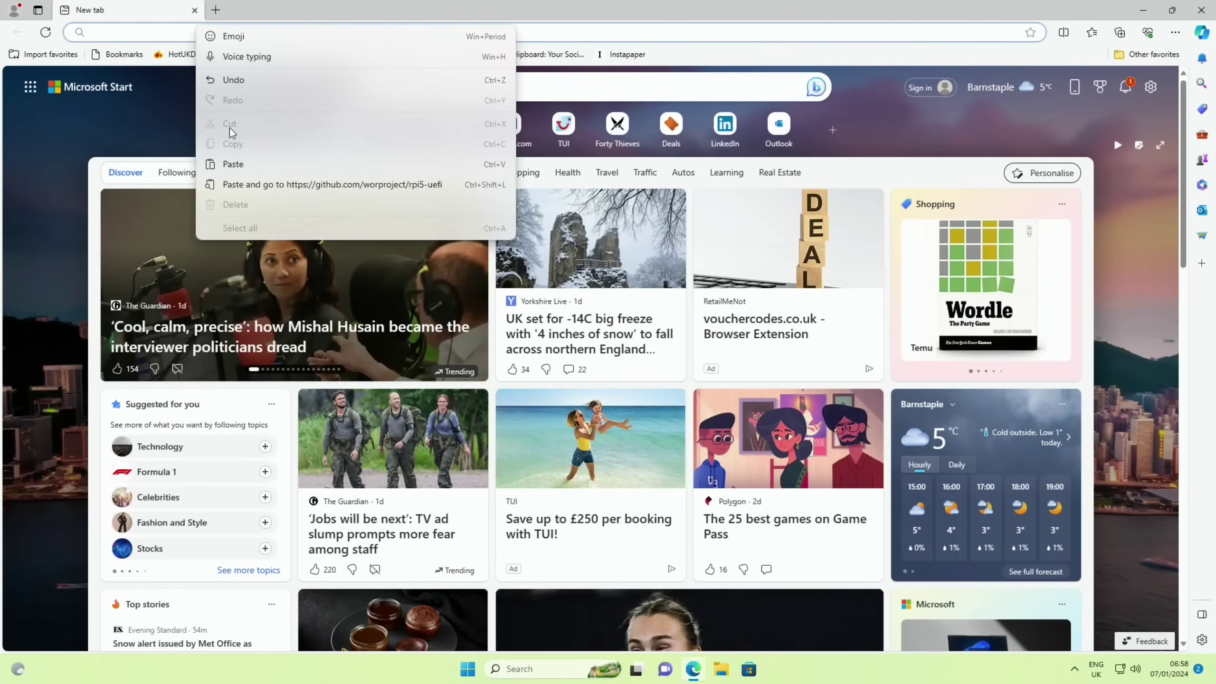
{"action": "left_click", "coordinate": [268, 185]}
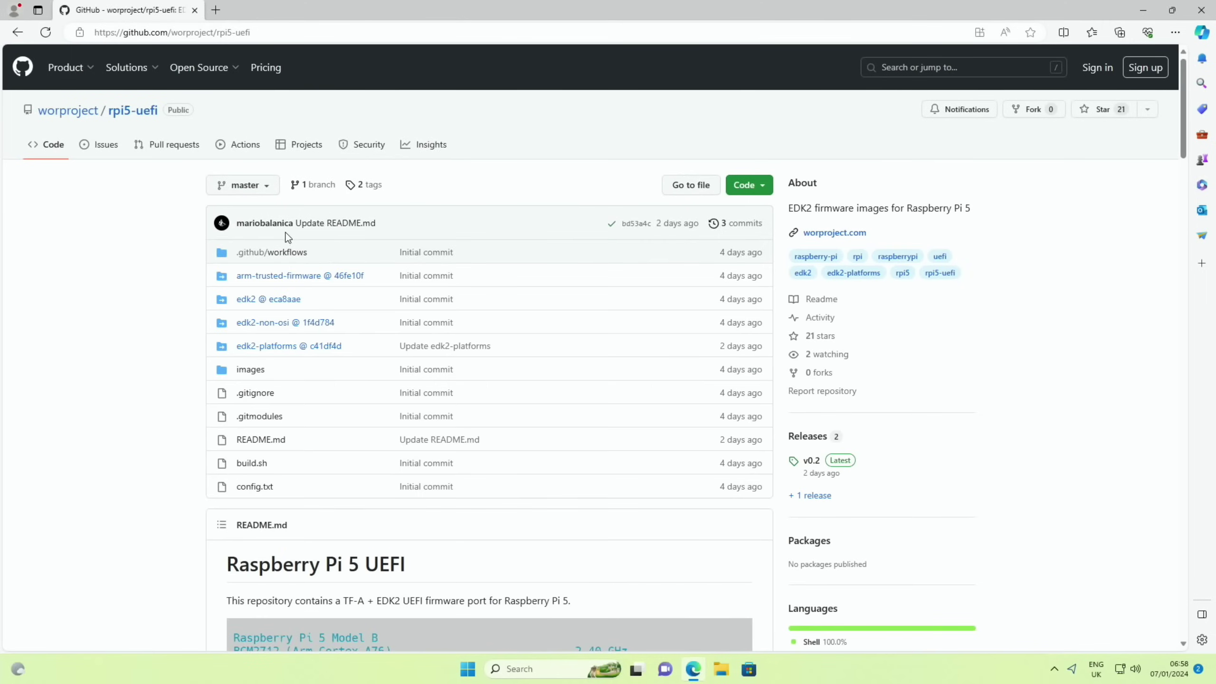
{"action": "scroll", "coordinate": [342, 245], "scroll_direction": "down", "scroll_amount": 6}
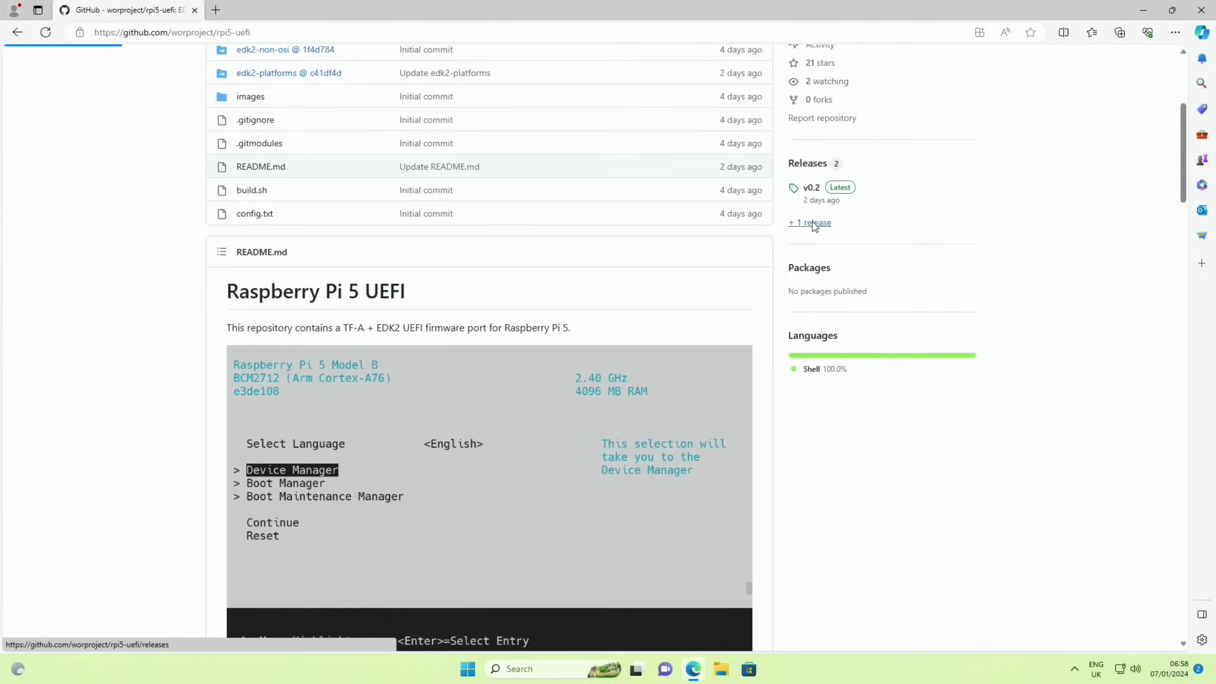
{"action": "left_click", "coordinate": [356, 405]}
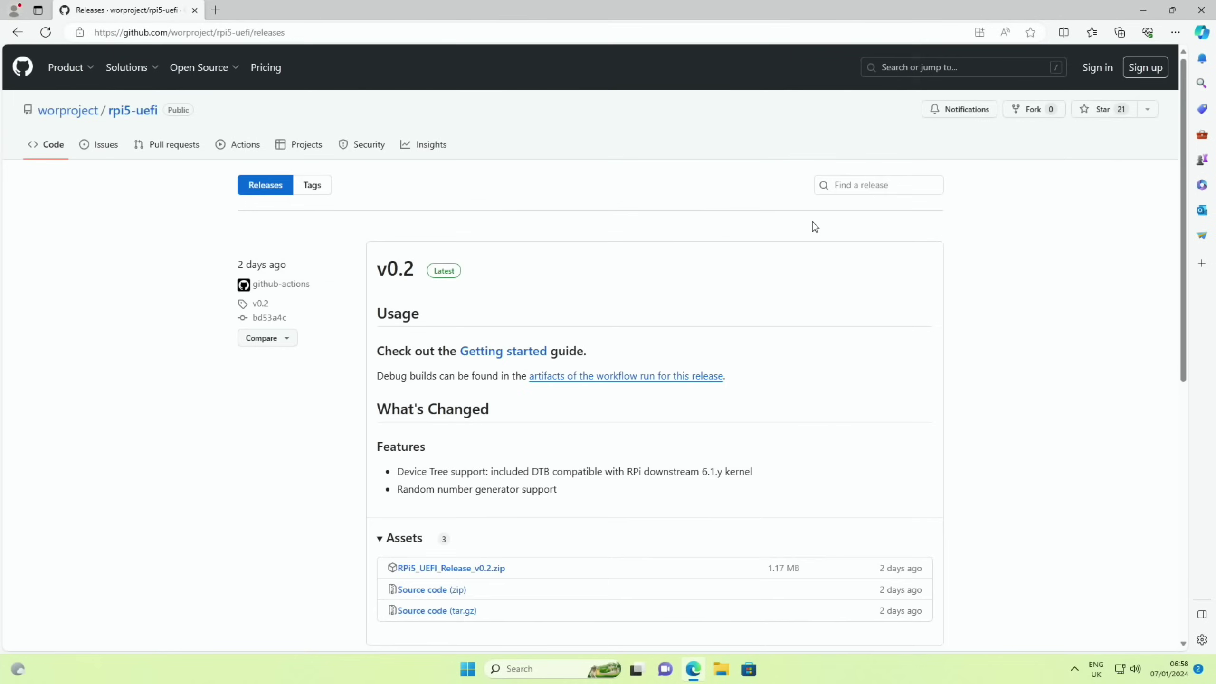
{"action": "left_click", "coordinate": [479, 570]}
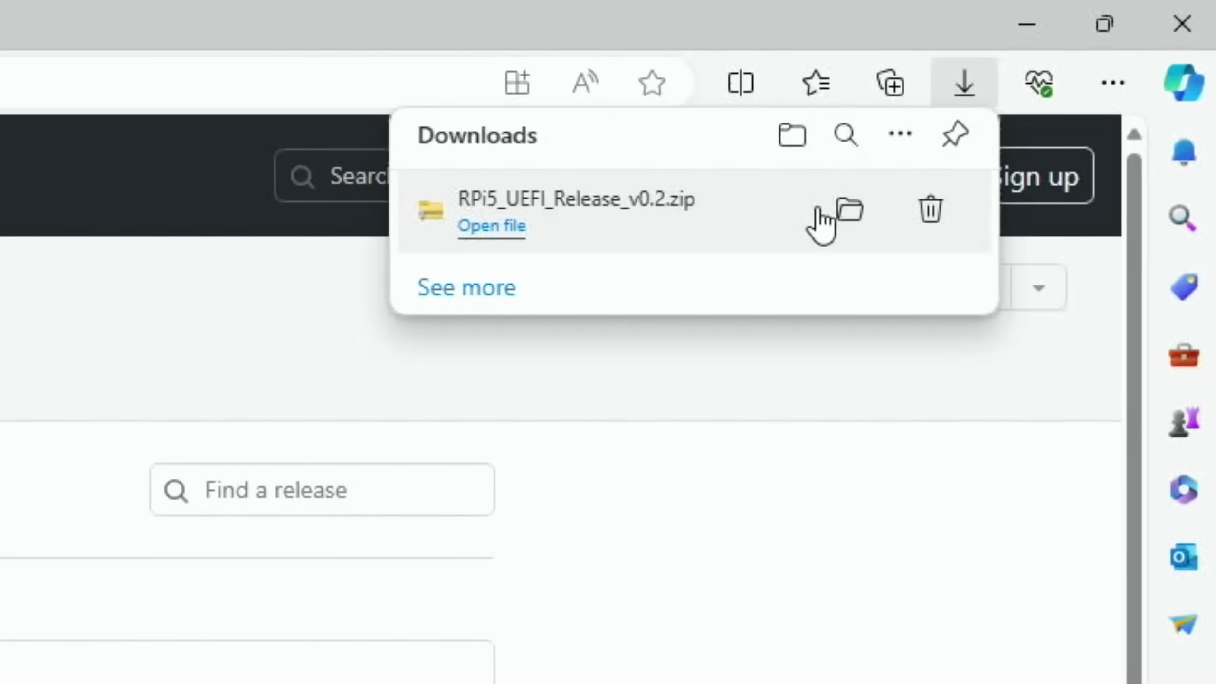
Extract RPi5_UEFI_Release_v0.2.zip into a same-named folder in Downloads.
{"action": "left_click", "coordinate": [1075, 81]}
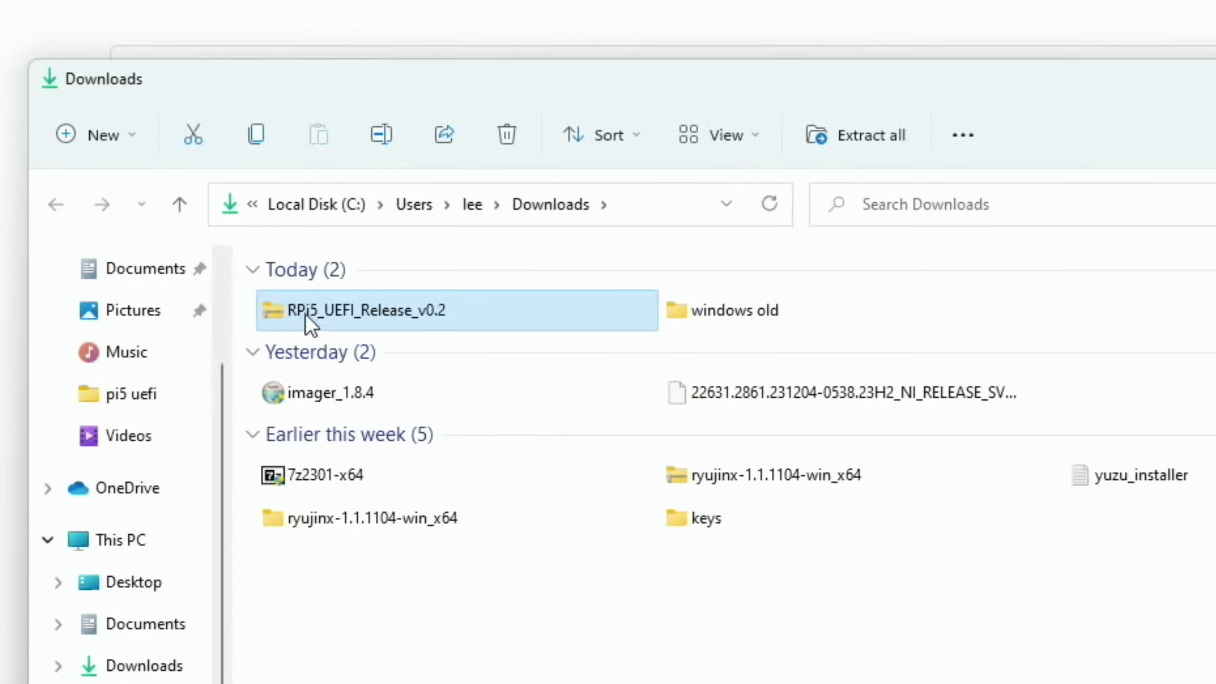
{"action": "right_click", "coordinate": [292, 311]}
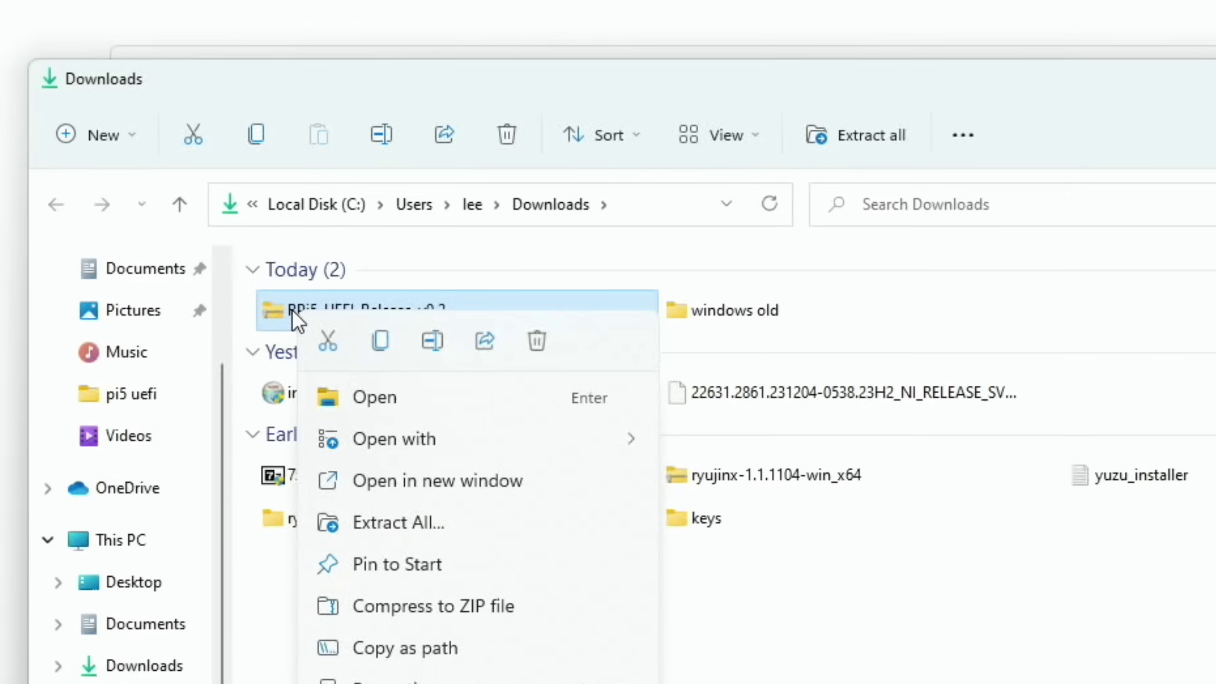
{"action": "left_click", "coordinate": [401, 523]}
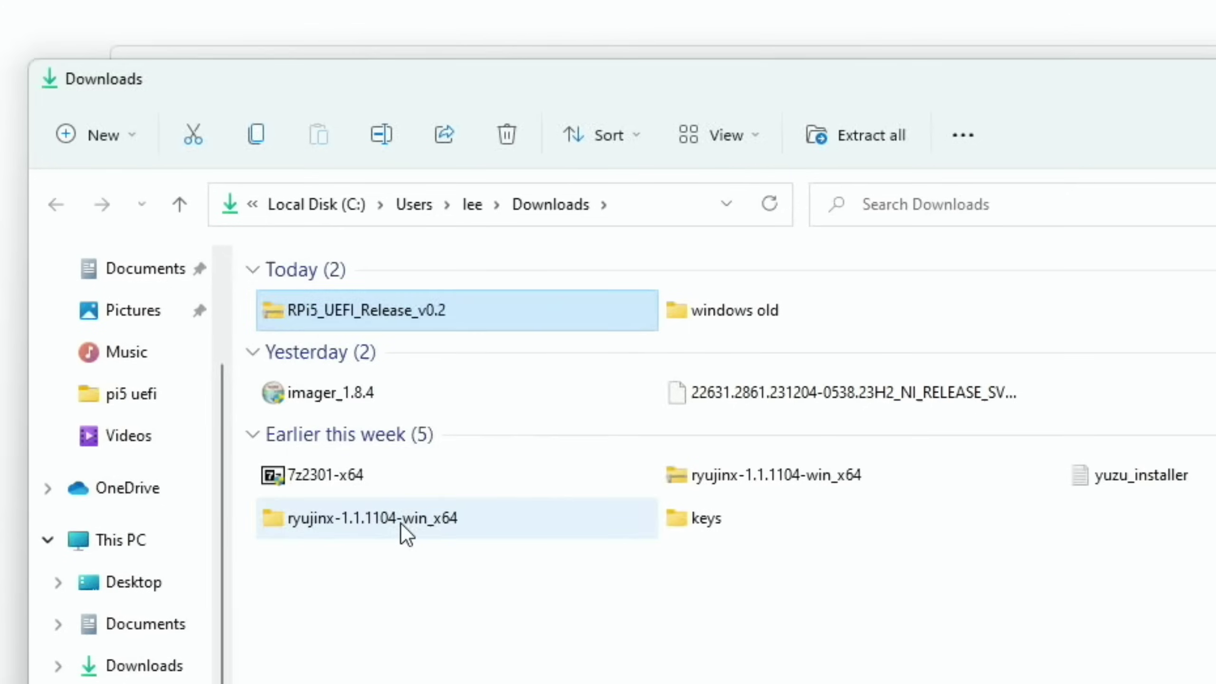
{"action": "left_click", "coordinate": [818, 483]}
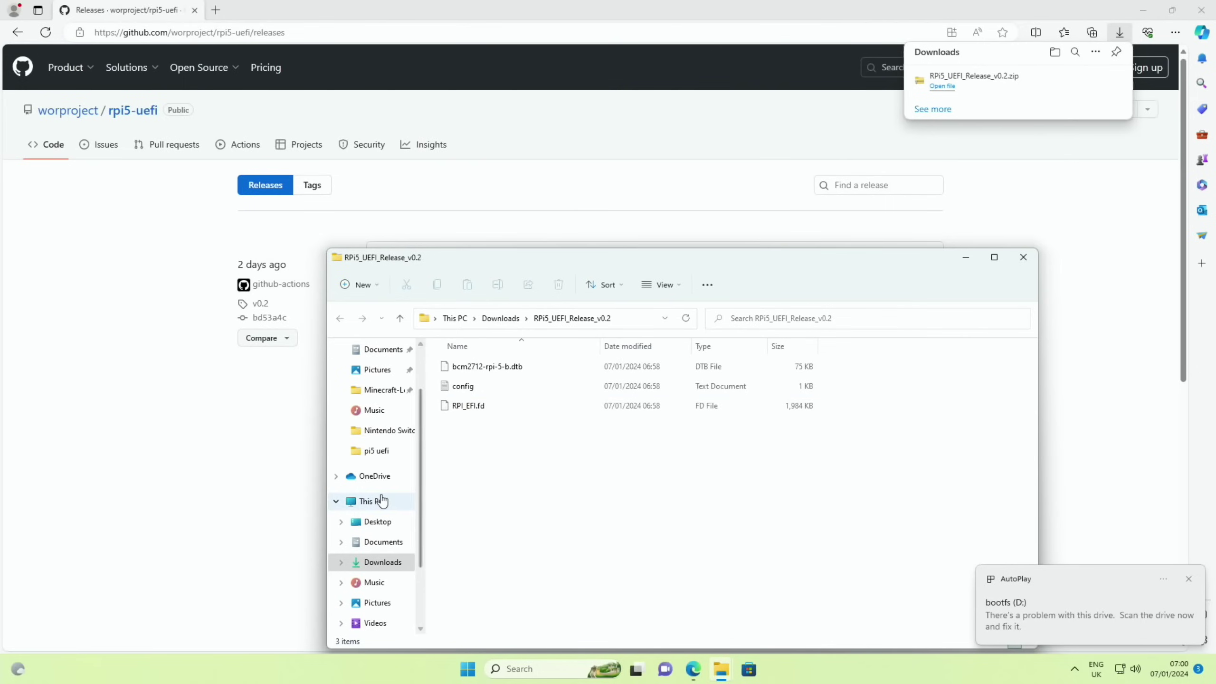
Look through the bootfs (D:) drive, then close that window.
{"action": "scroll", "coordinate": [382, 500], "scroll_direction": "down", "scroll_amount": 2}
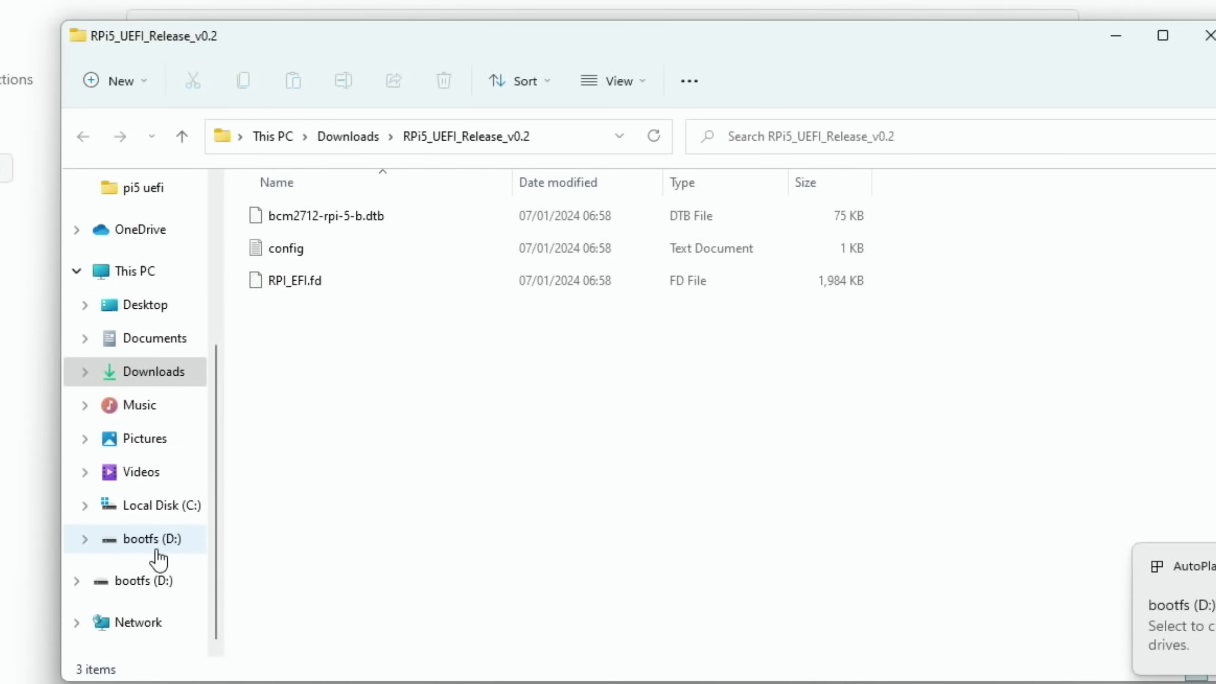
{"action": "left_click", "coordinate": [153, 539]}
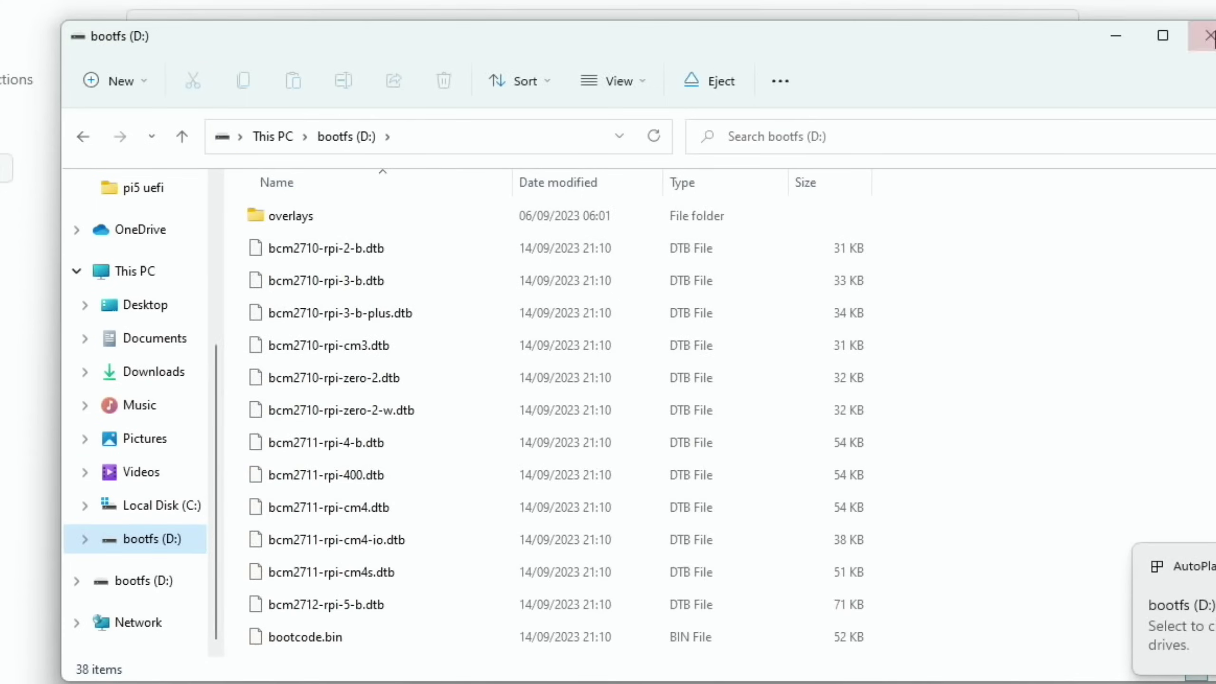
{"action": "left_click", "coordinate": [1209, 35]}
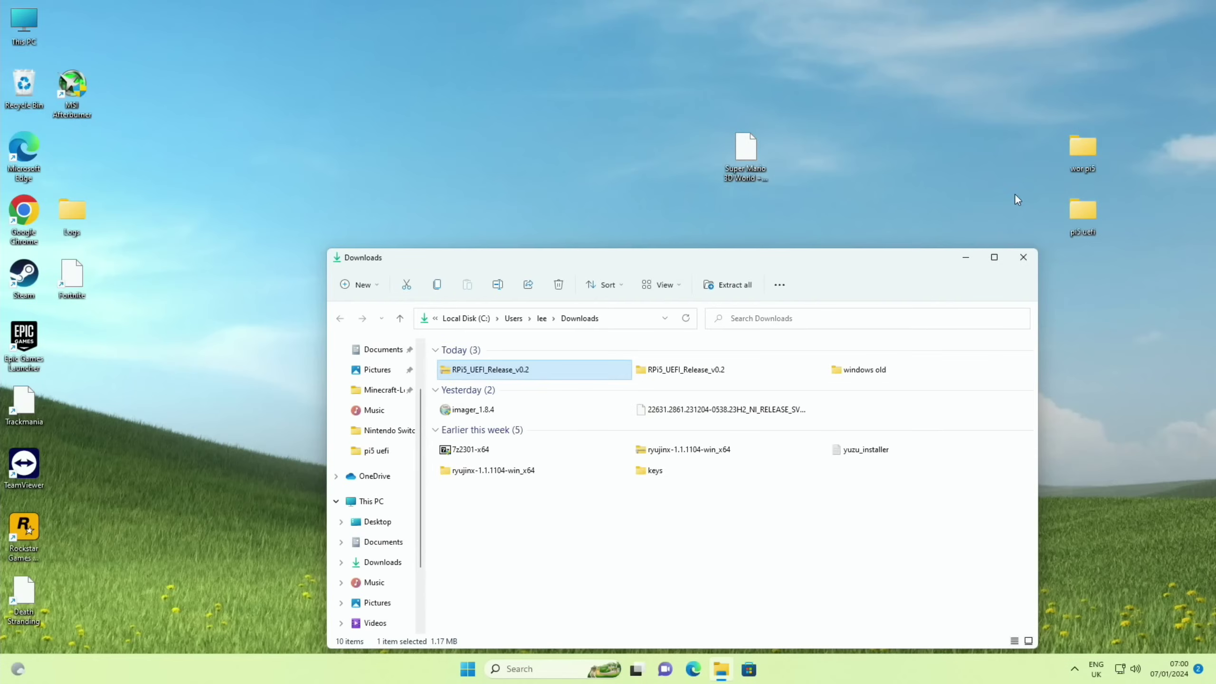
Close the Downloads window and launch Raspberry Pi Imager with administrator permission.
{"action": "left_click", "coordinate": [1023, 257]}
{"action": "left_click", "coordinate": [463, 669]}
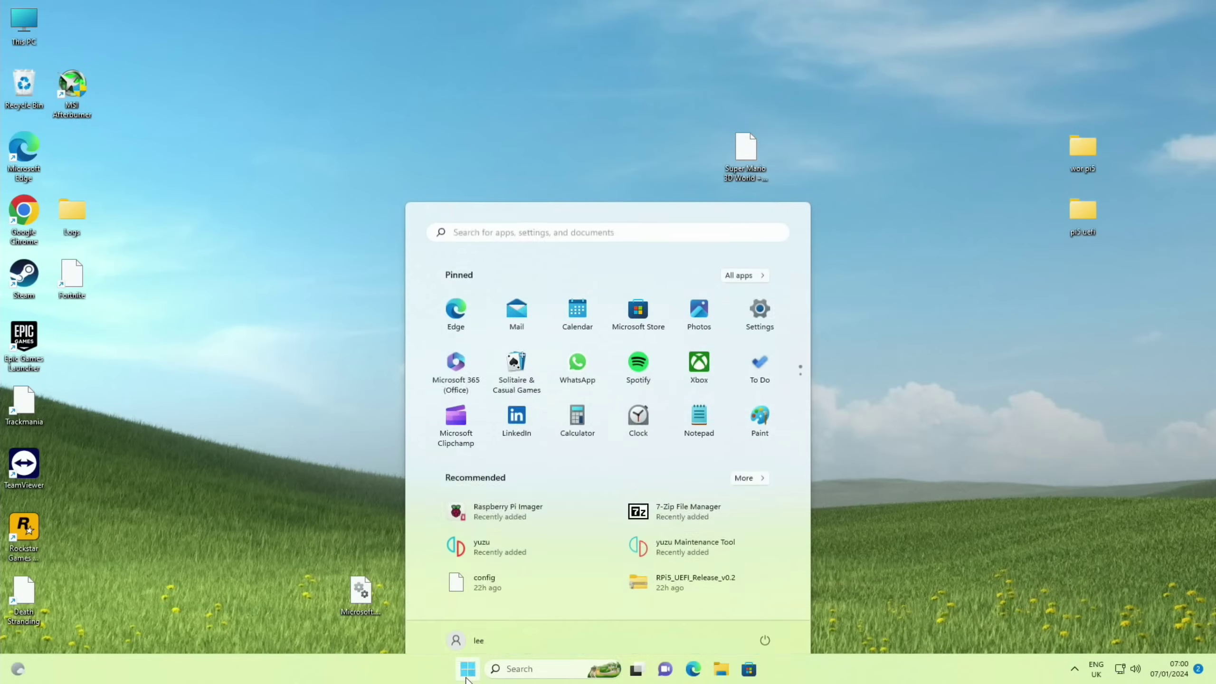
{"action": "left_click", "coordinate": [522, 498]}
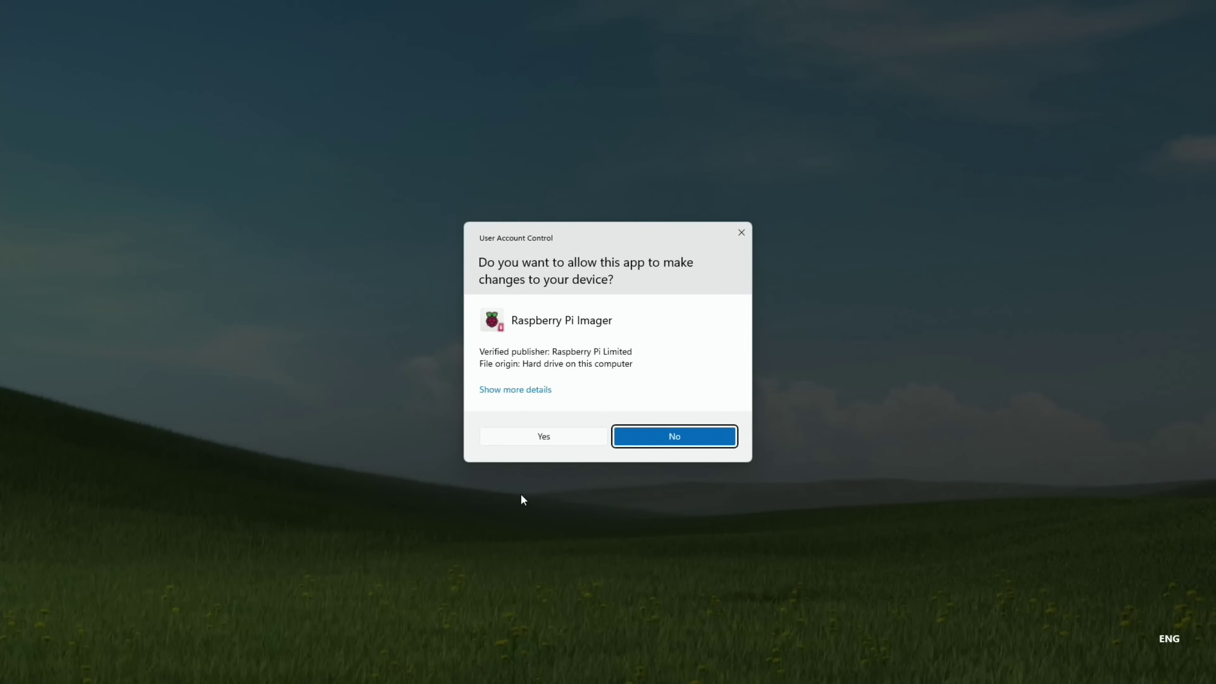
{"action": "left_click", "coordinate": [517, 441]}
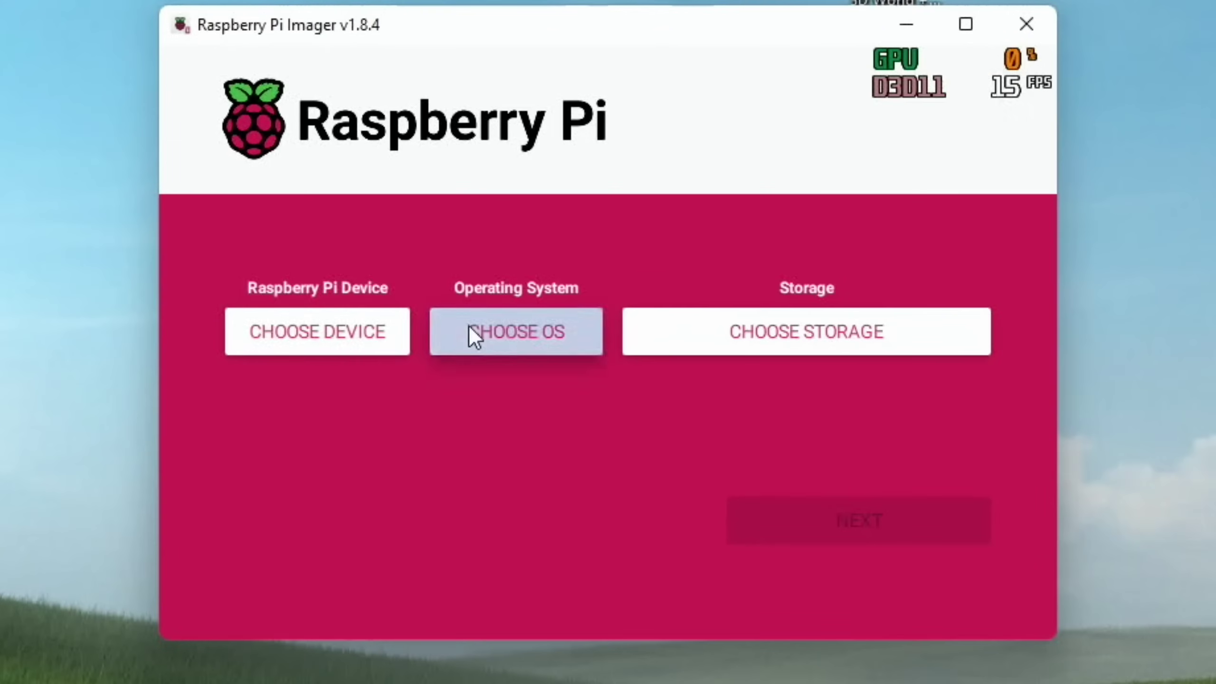
Erase the 32.2 GB USB device using the Erase option, then close the imager.
{"action": "left_click", "coordinate": [542, 338]}
{"action": "scroll", "coordinate": [542, 334], "scroll_direction": "down", "scroll_amount": 2}
{"action": "scroll", "coordinate": [469, 327], "scroll_direction": "down", "scroll_amount": 10}
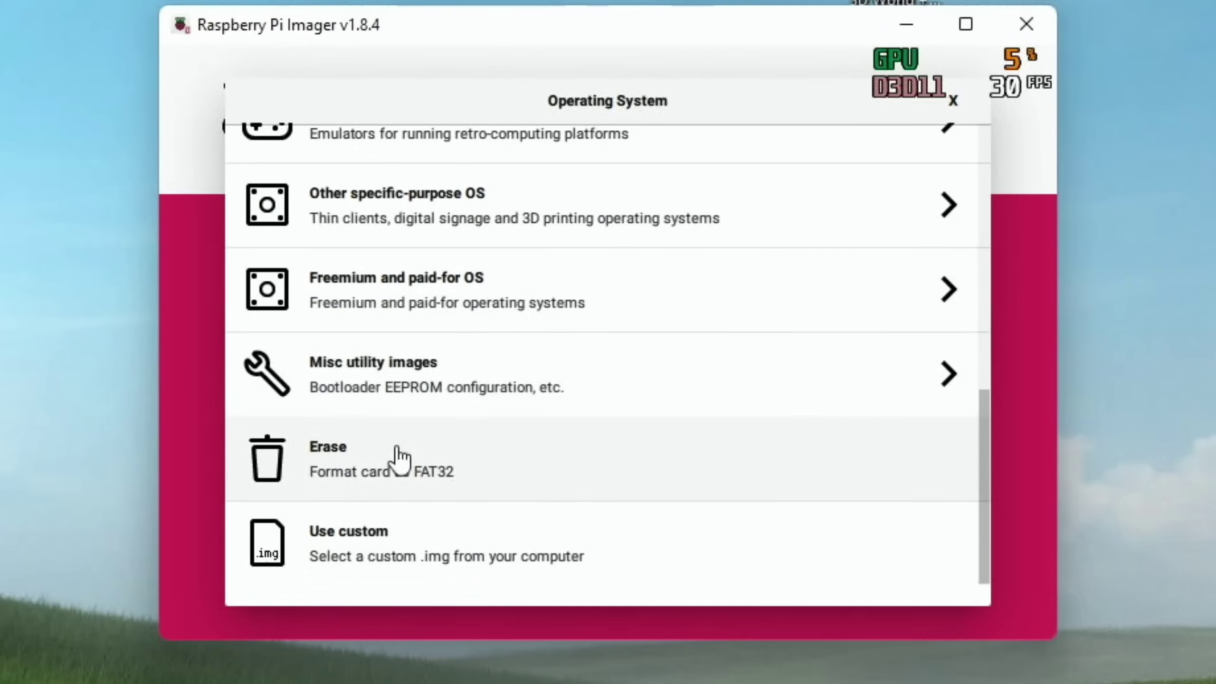
{"action": "left_click", "coordinate": [364, 467]}
{"action": "left_click", "coordinate": [689, 338]}
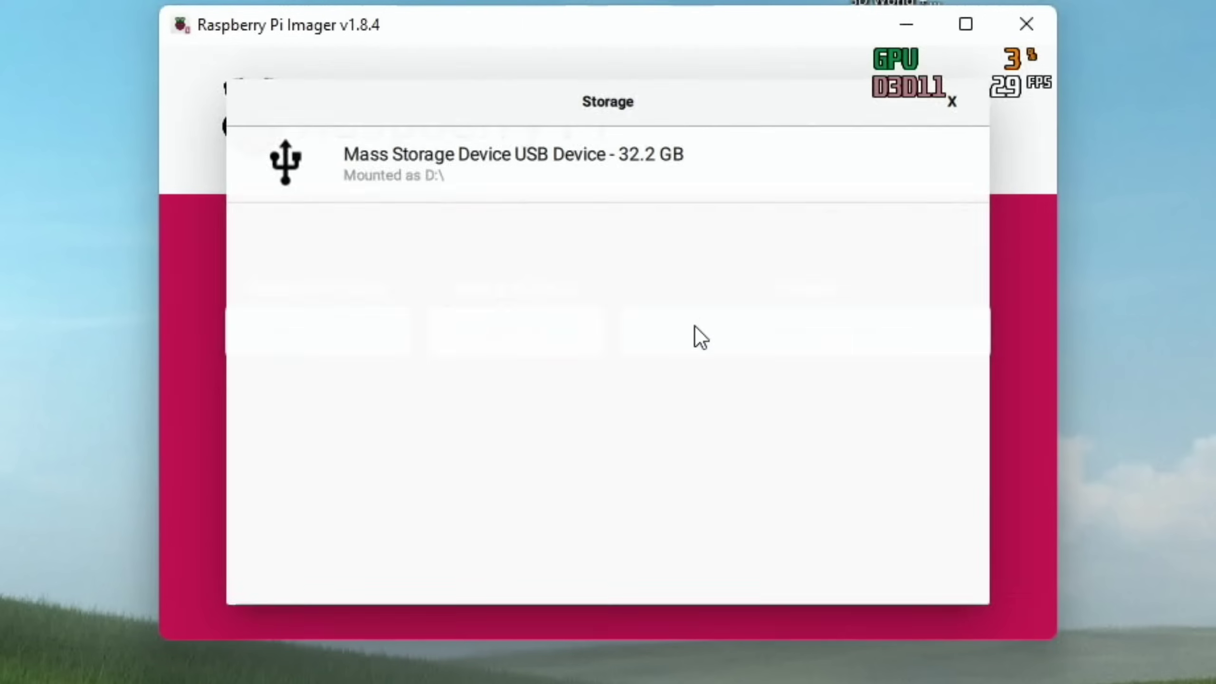
{"action": "left_click", "coordinate": [503, 189]}
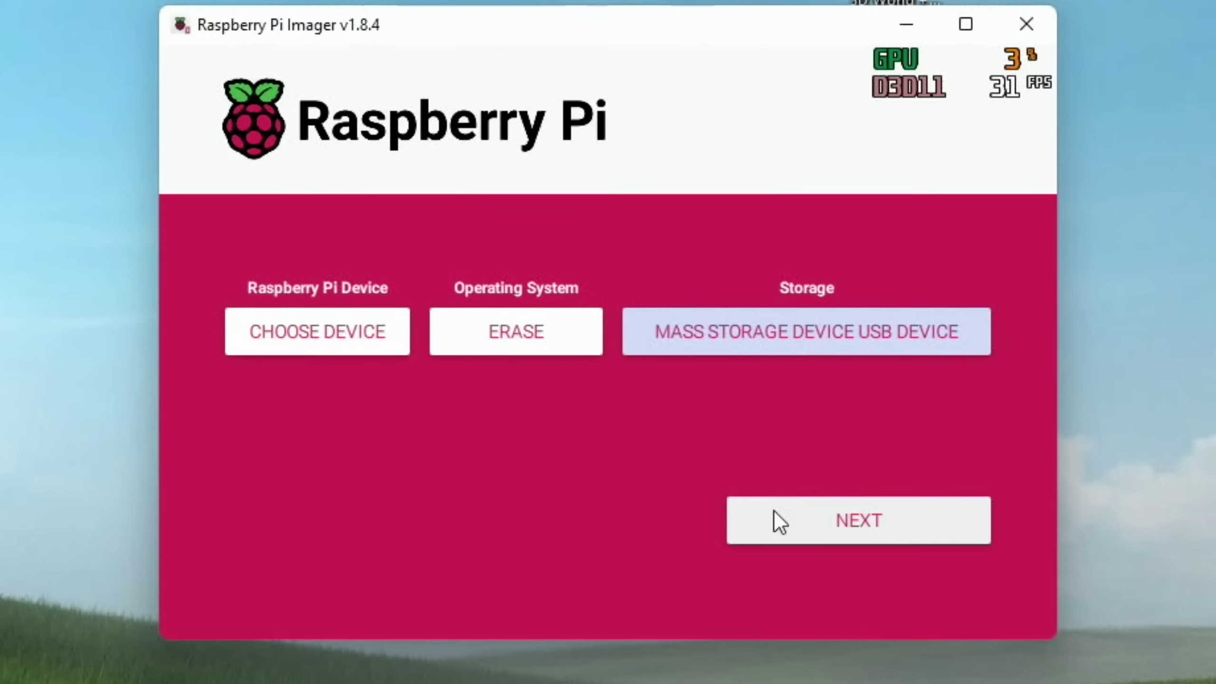
{"action": "left_click", "coordinate": [774, 512]}
{"action": "left_click", "coordinate": [650, 430]}
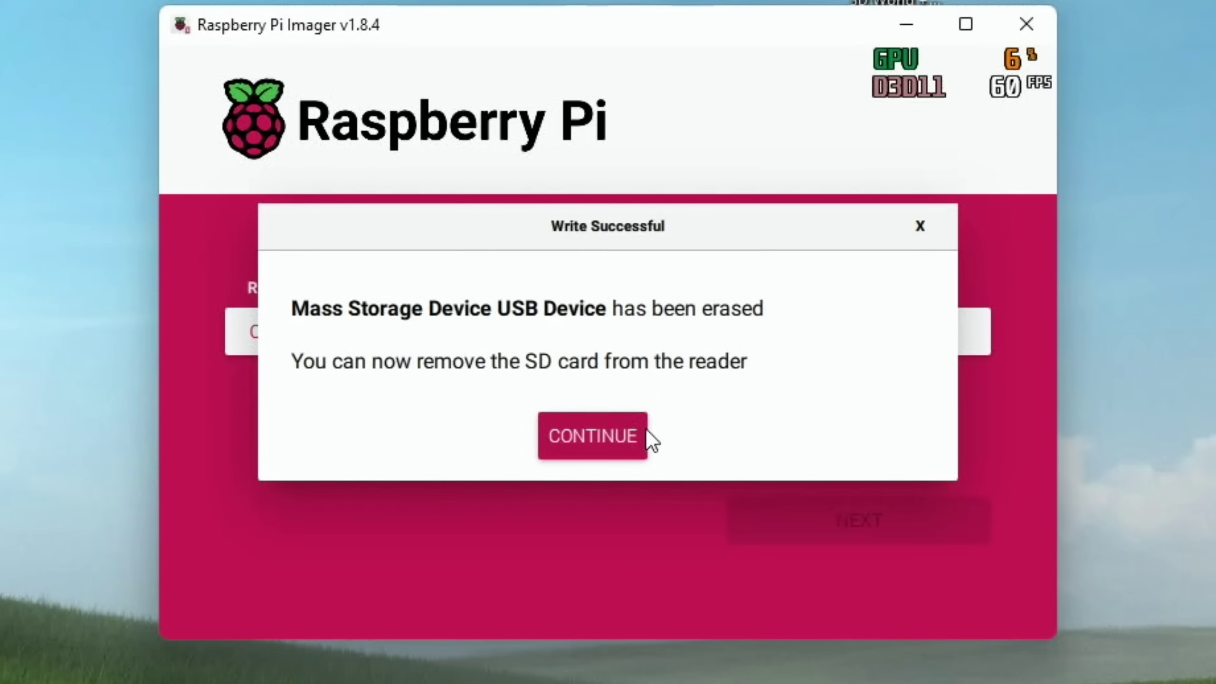
{"action": "left_click", "coordinate": [622, 439]}
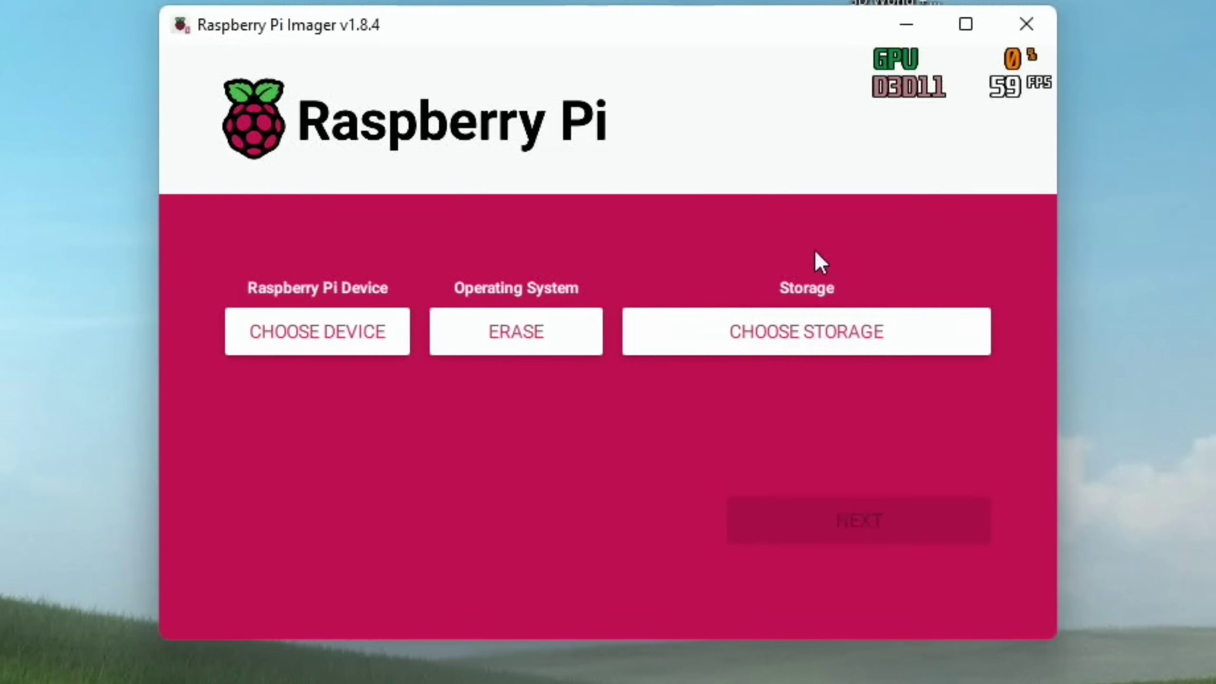
{"action": "left_click", "coordinate": [1016, 27]}
Copy the three files in the Downloads RPi5_UEFI_Release_v0.2 folder.
{"action": "left_click", "coordinate": [721, 669]}
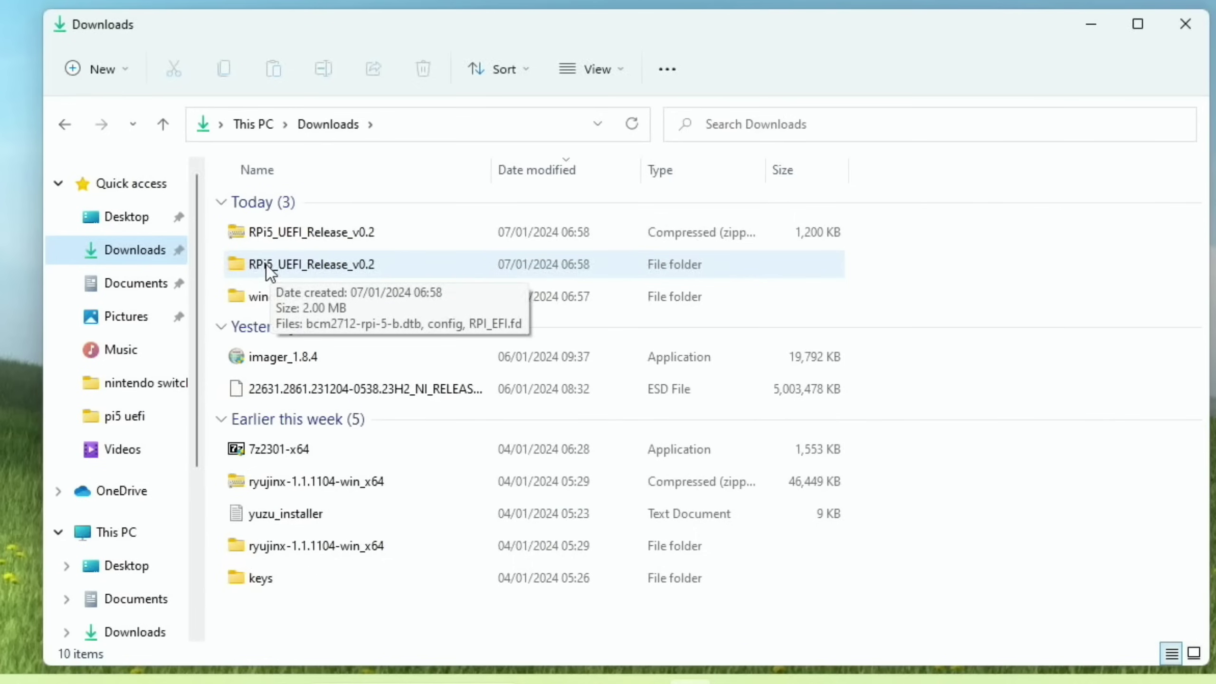
{"action": "double_click", "coordinate": [296, 267]}
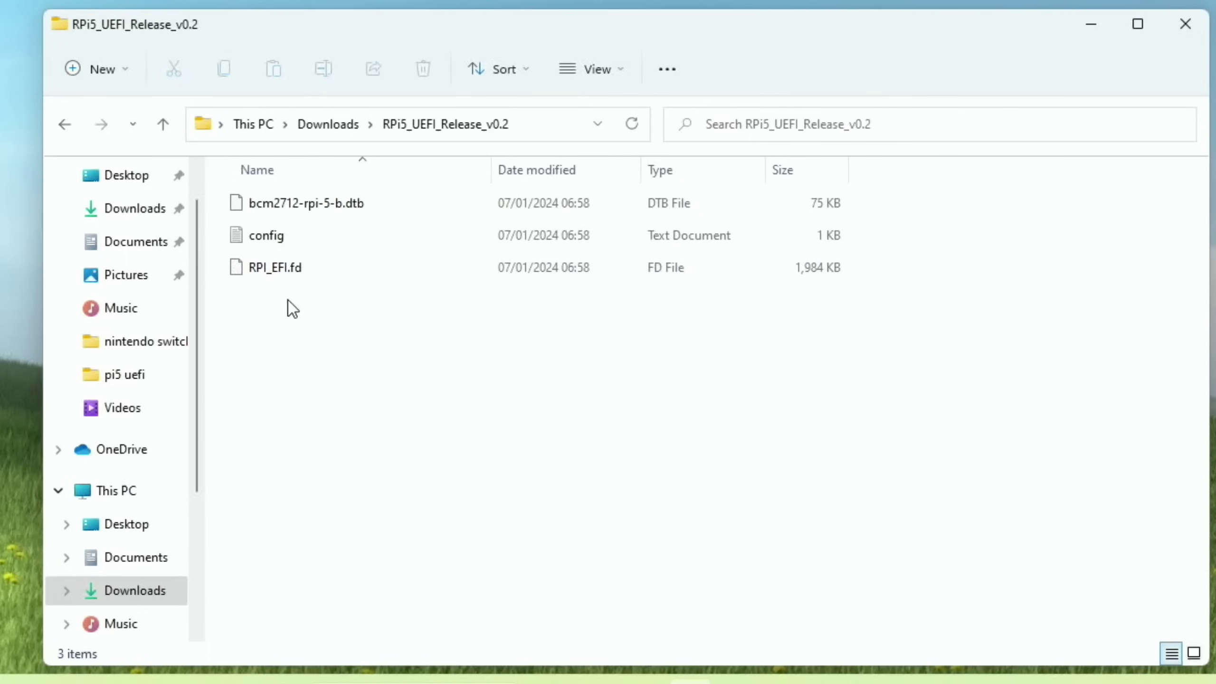
{"action": "left_click_drag", "start_coordinate": [289, 306], "coordinate": [241, 201]}
{"action": "right_click", "coordinate": [242, 201]}
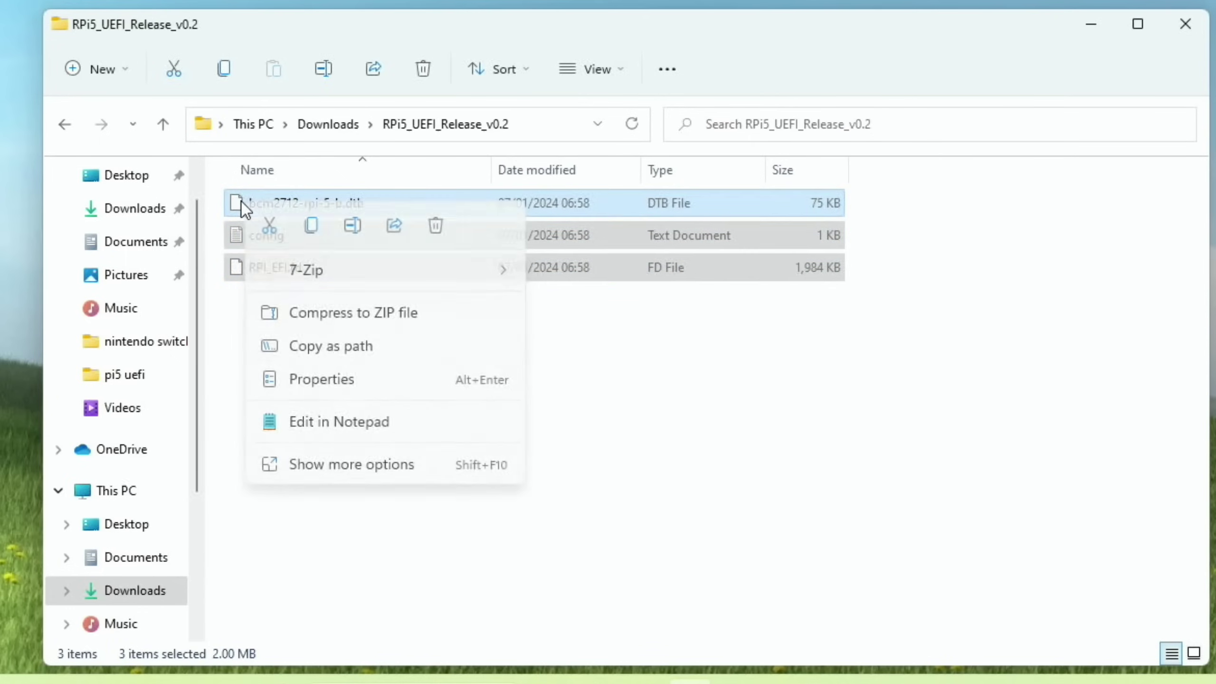
{"action": "left_click", "coordinate": [312, 229]}
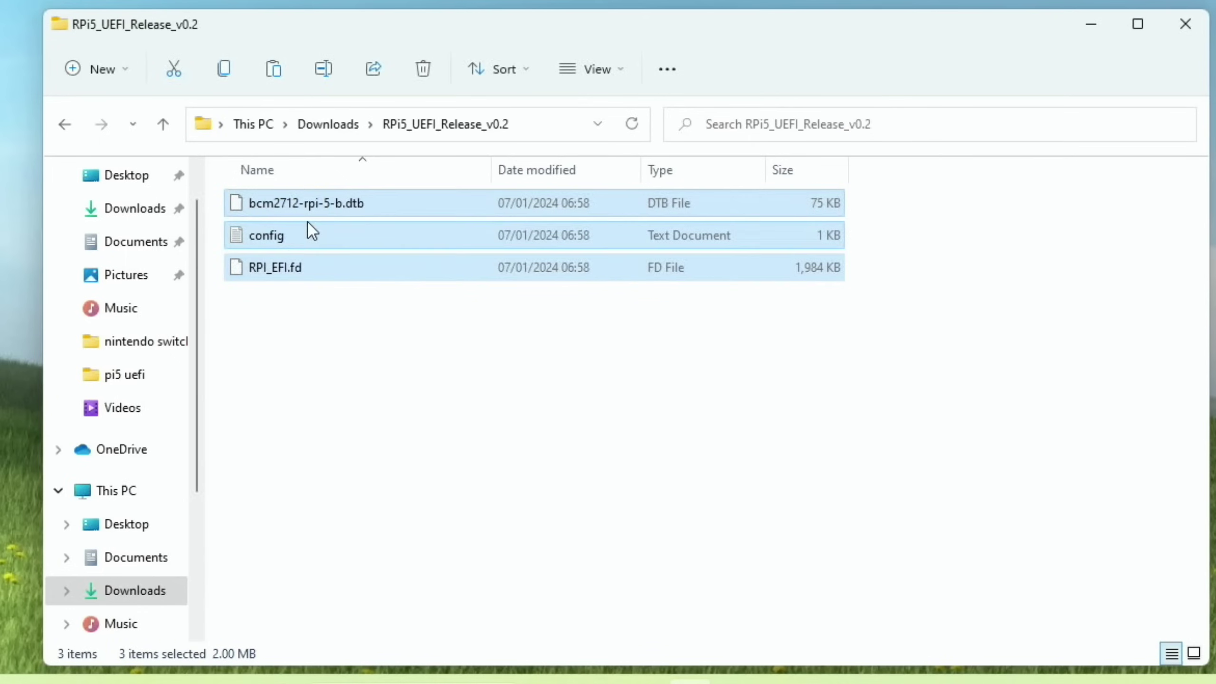
Paste the three UEFI files onto USB Drive (E:) via This PC.
{"action": "scroll", "coordinate": [147, 331], "scroll_direction": "down", "scroll_amount": 2}
{"action": "left_click", "coordinate": [114, 393]}
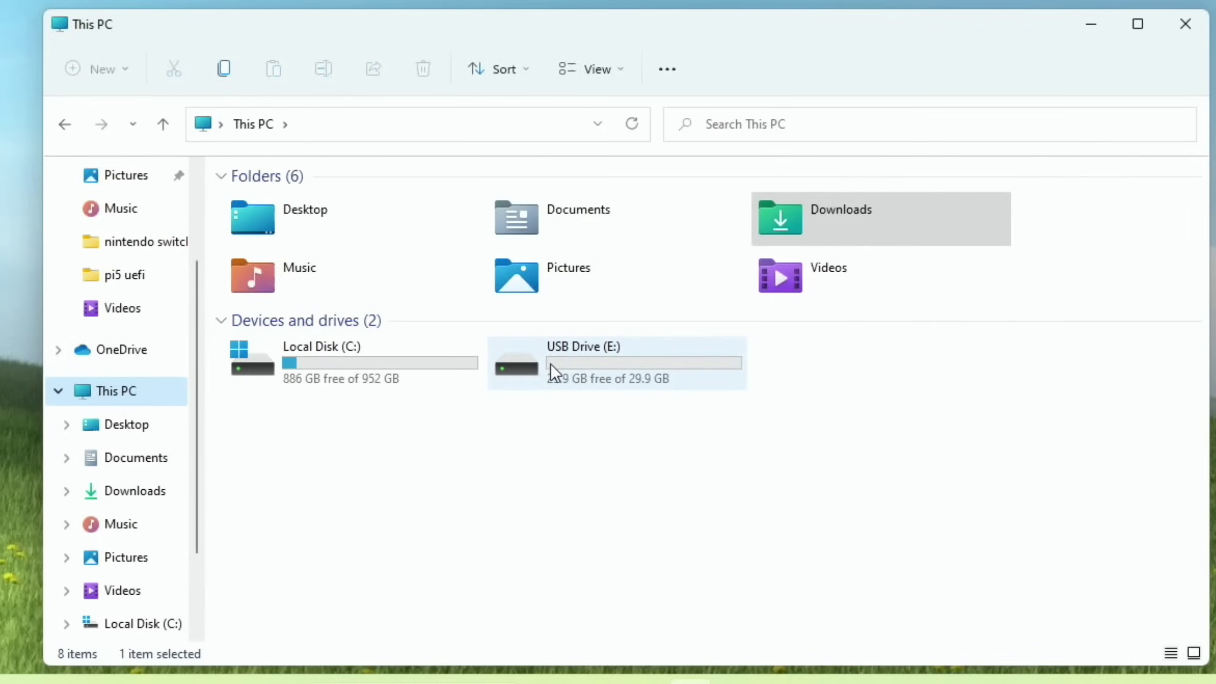
{"action": "double_click", "coordinate": [593, 368]}
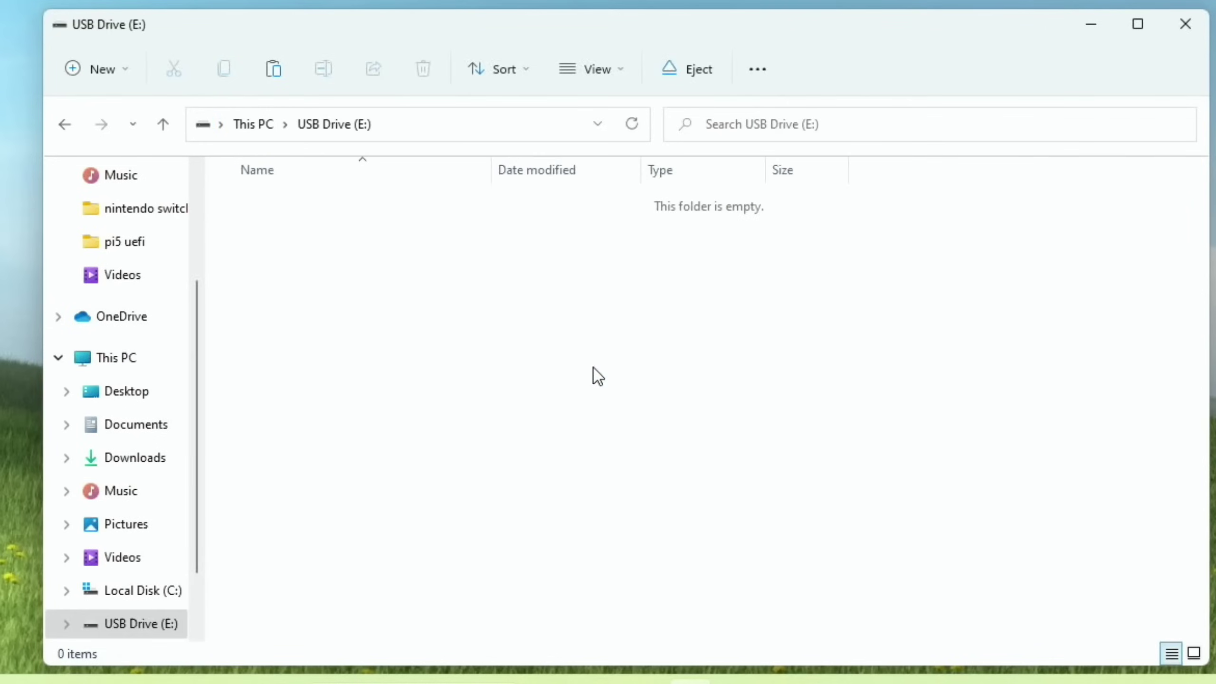
{"action": "right_click", "coordinate": [340, 282]}
{"action": "left_click", "coordinate": [367, 304]}
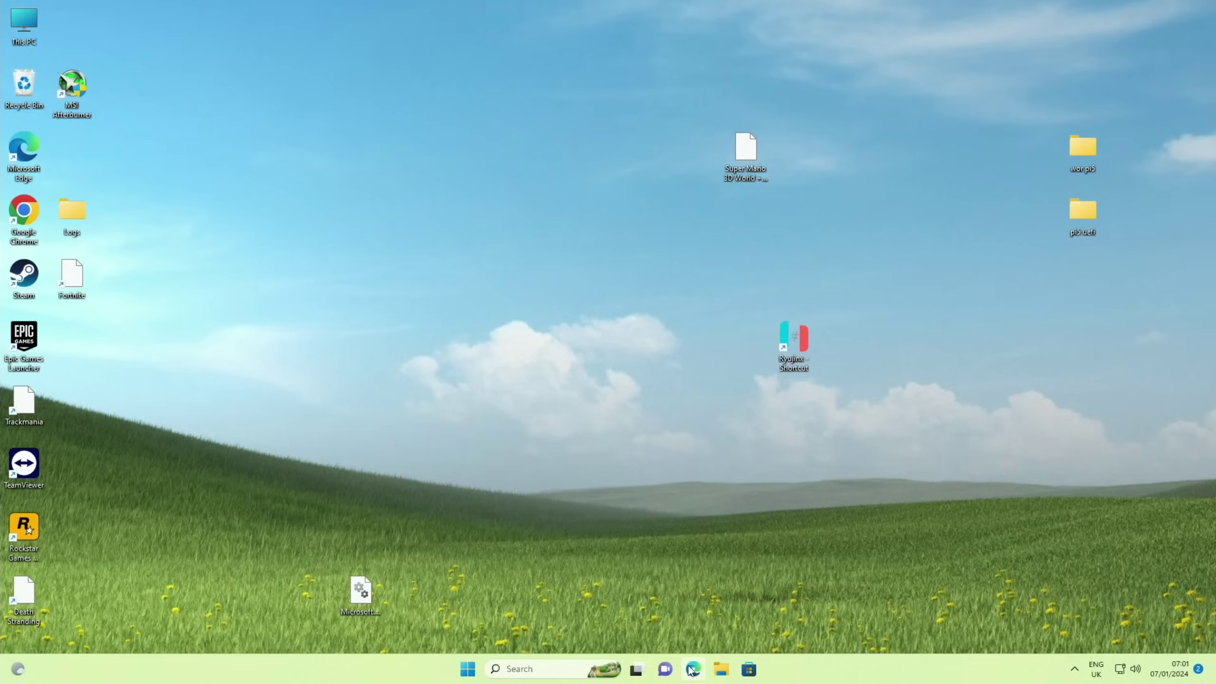
Search 'wor pi' in Edge and download Windows on Raspberry imager 2.3.1 via worproject.com's Windows guide.
{"action": "left_click", "coordinate": [693, 670]}
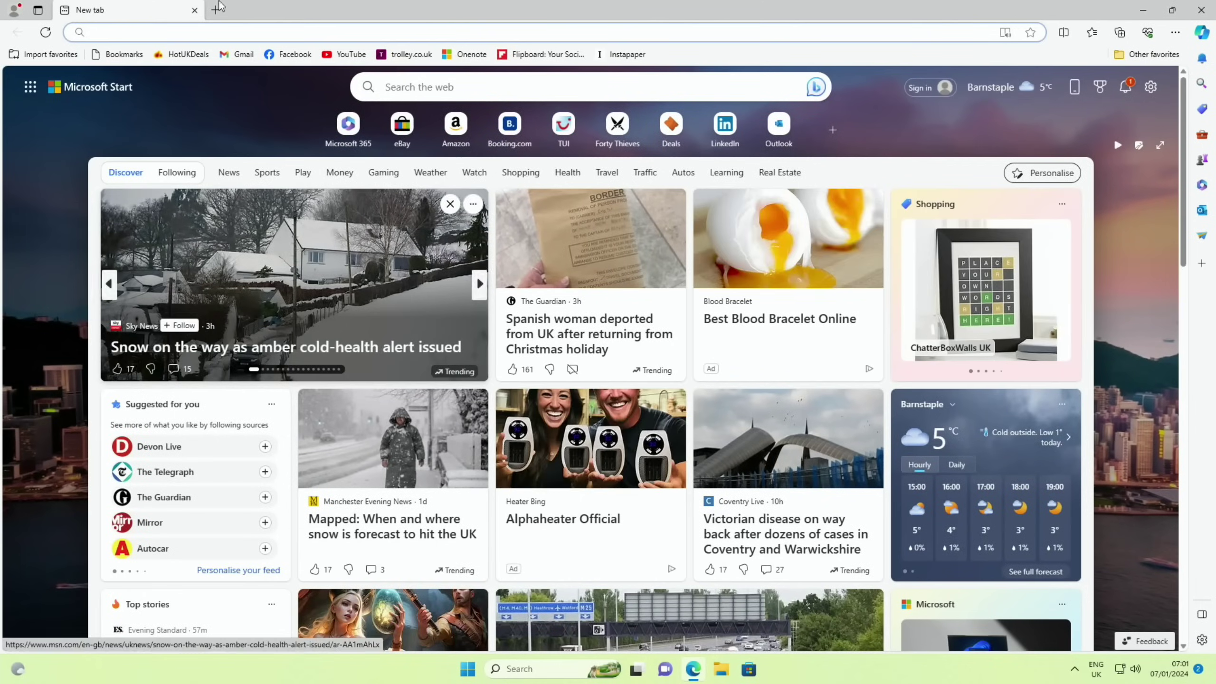
{"action": "type", "text": "wor pi"}
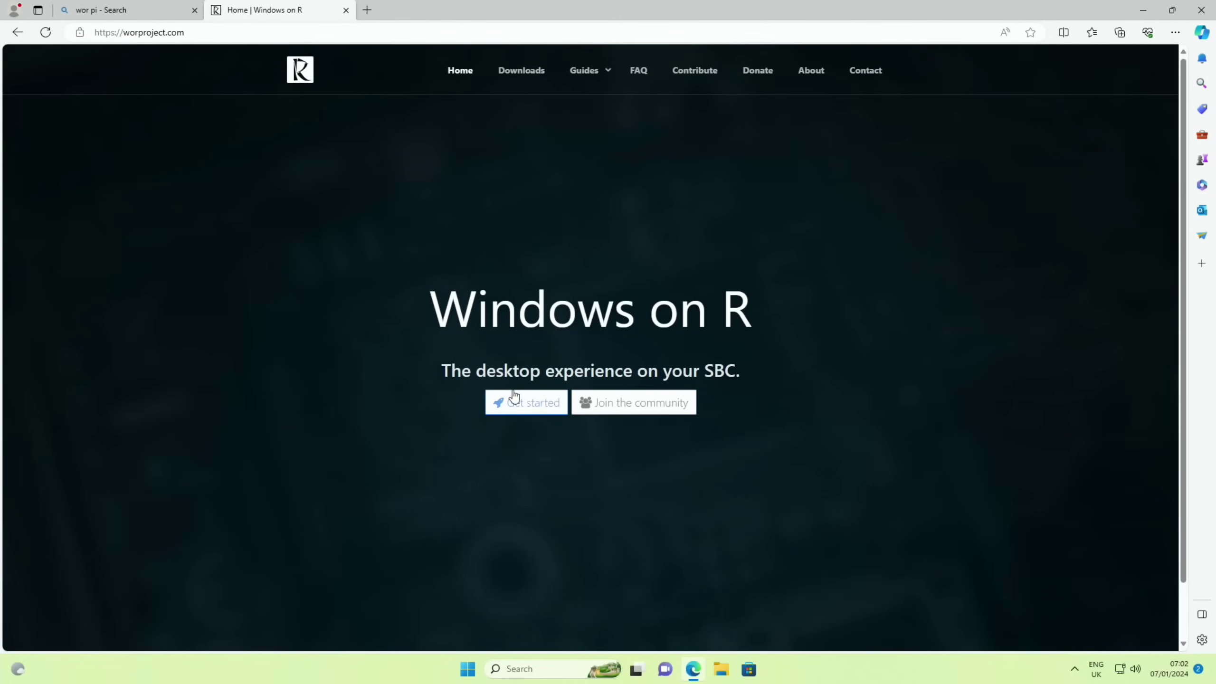
{"action": "left_click", "coordinate": [518, 398]}
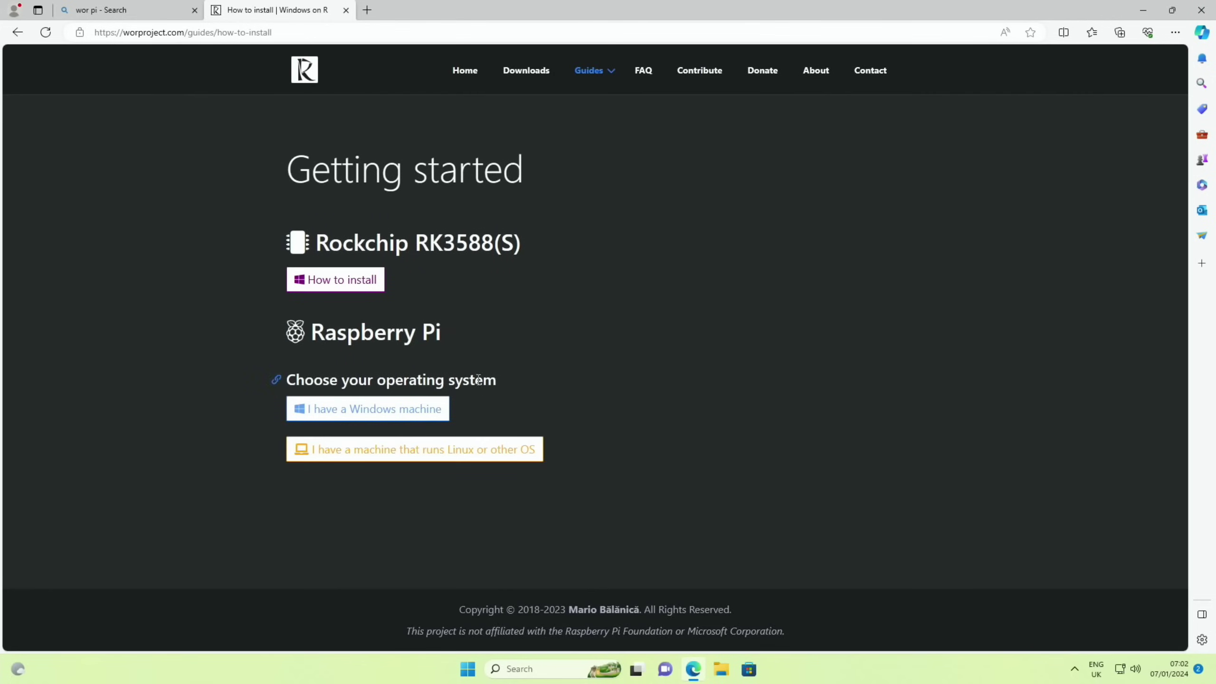
{"action": "left_click", "coordinate": [346, 410]}
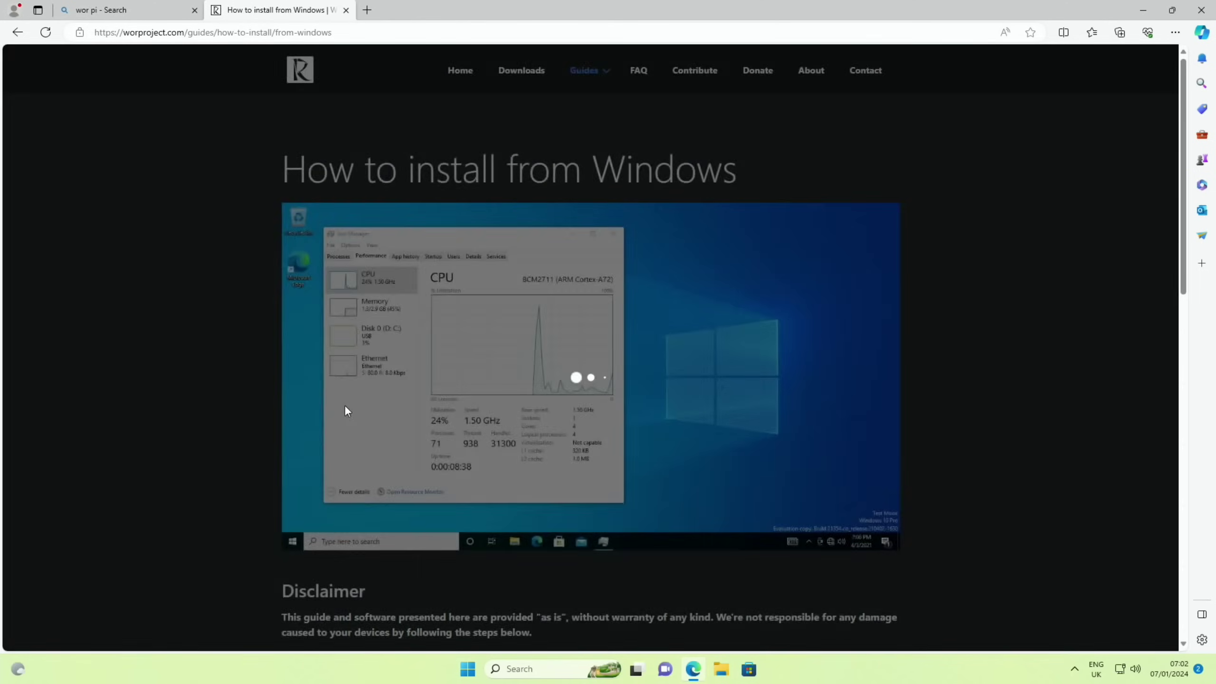
{"action": "scroll", "coordinate": [215, 310], "scroll_direction": "down", "scroll_amount": 8}
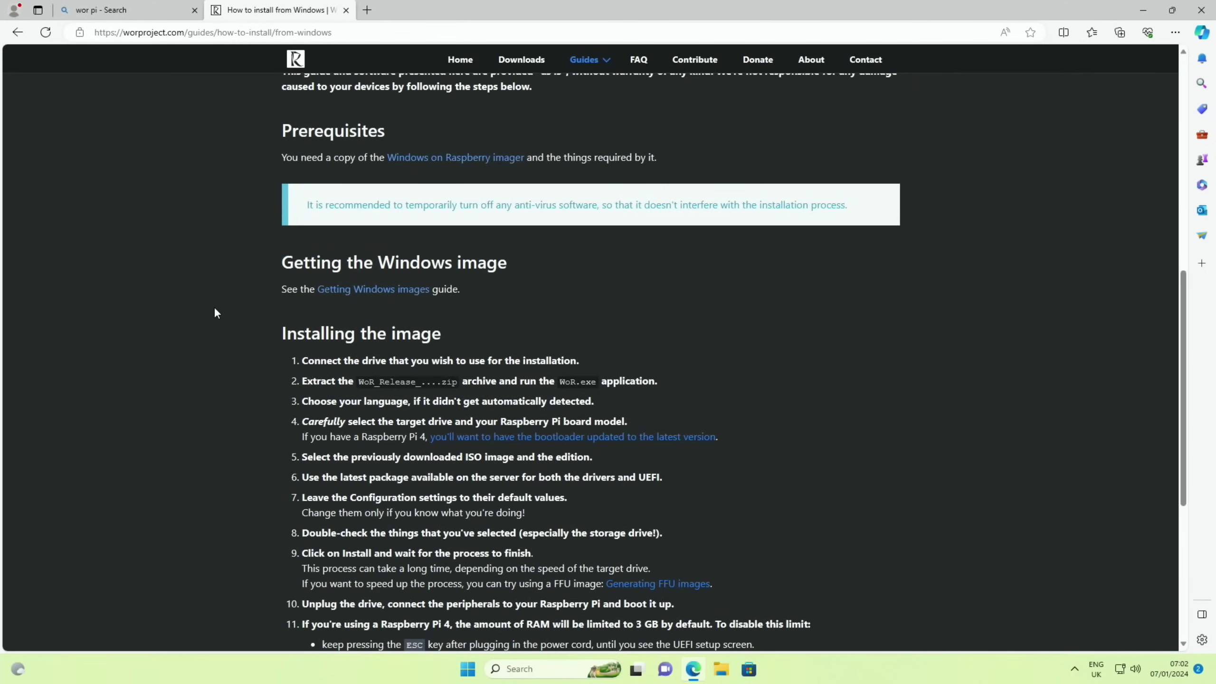
{"action": "left_click", "coordinate": [444, 159]}
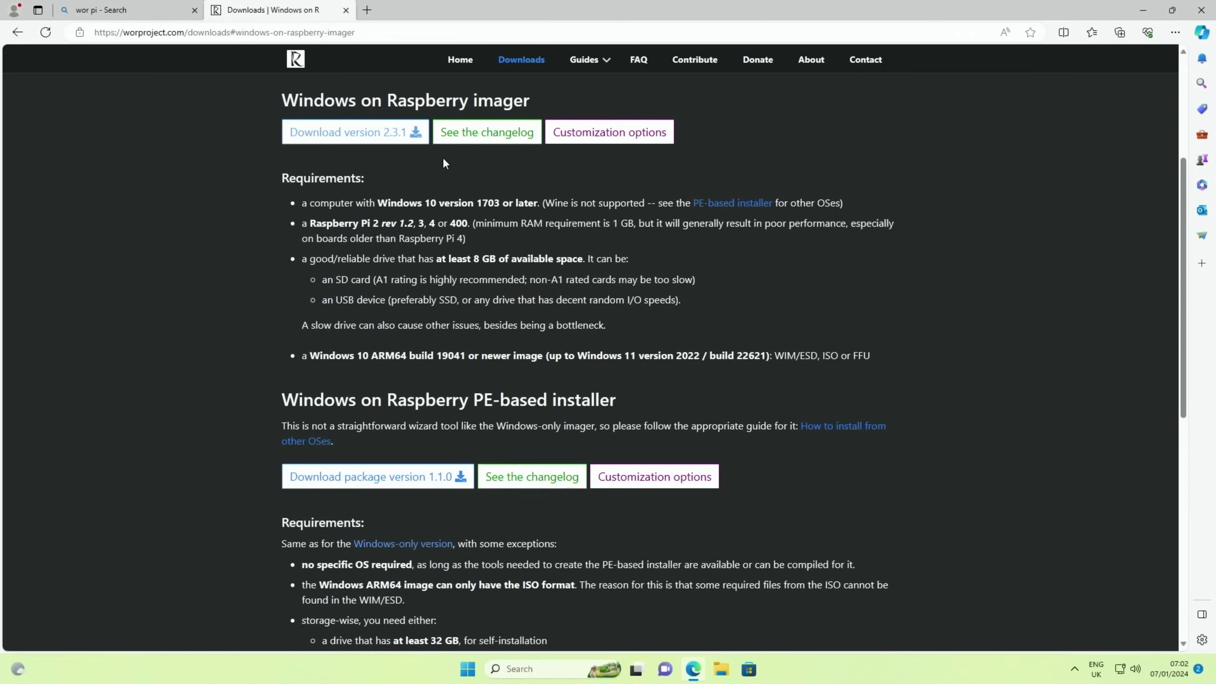
{"action": "left_click", "coordinate": [354, 134]}
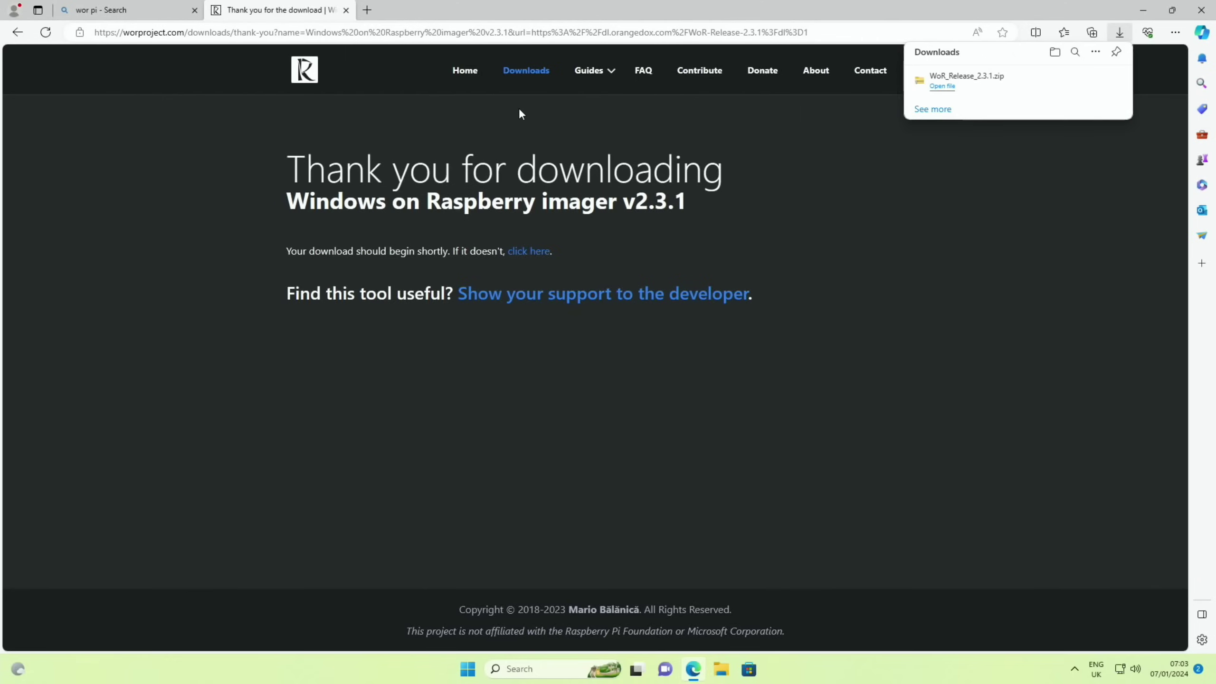
Go from the worproject.com home page to the ESD Image Downloader via the Getting Windows images guide.
{"action": "left_click", "coordinate": [465, 73]}
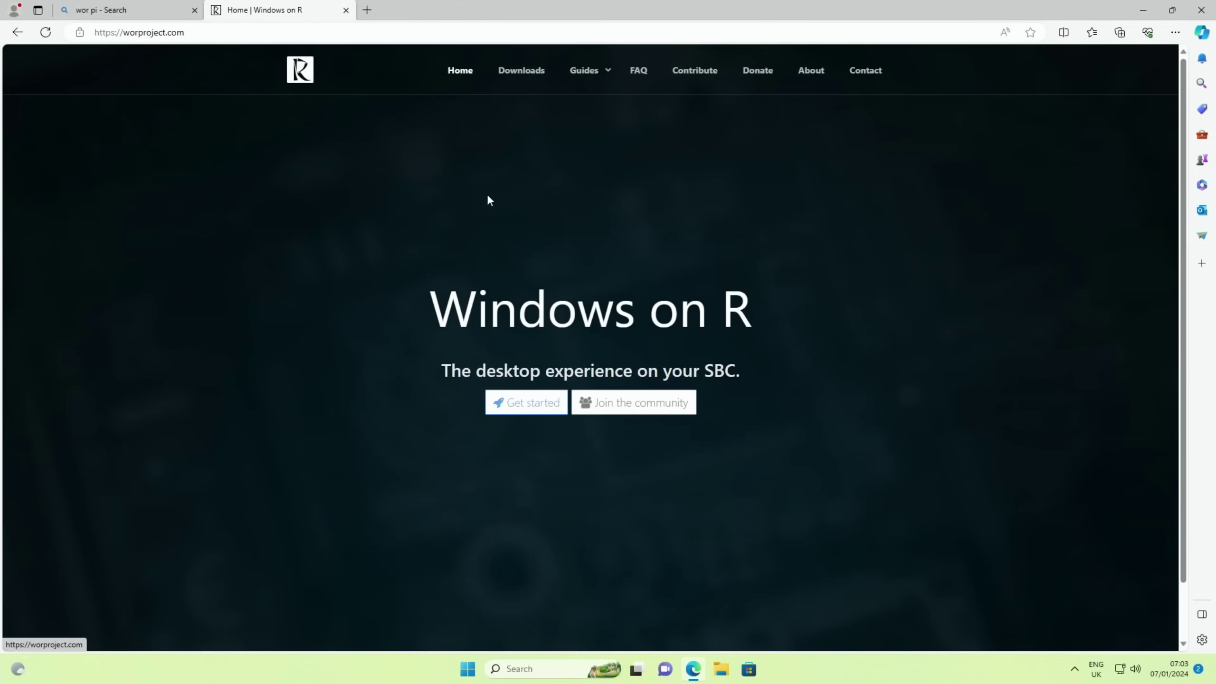
{"action": "mouse_move", "coordinate": [590, 80]}
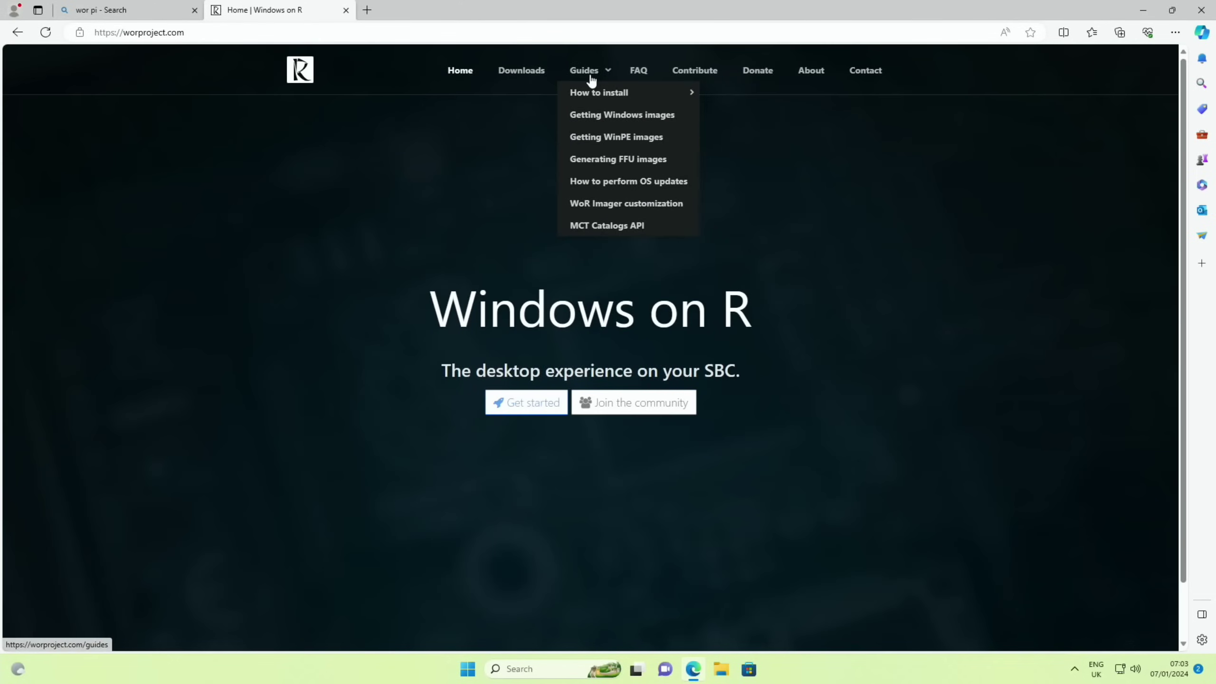
{"action": "left_click", "coordinate": [621, 114]}
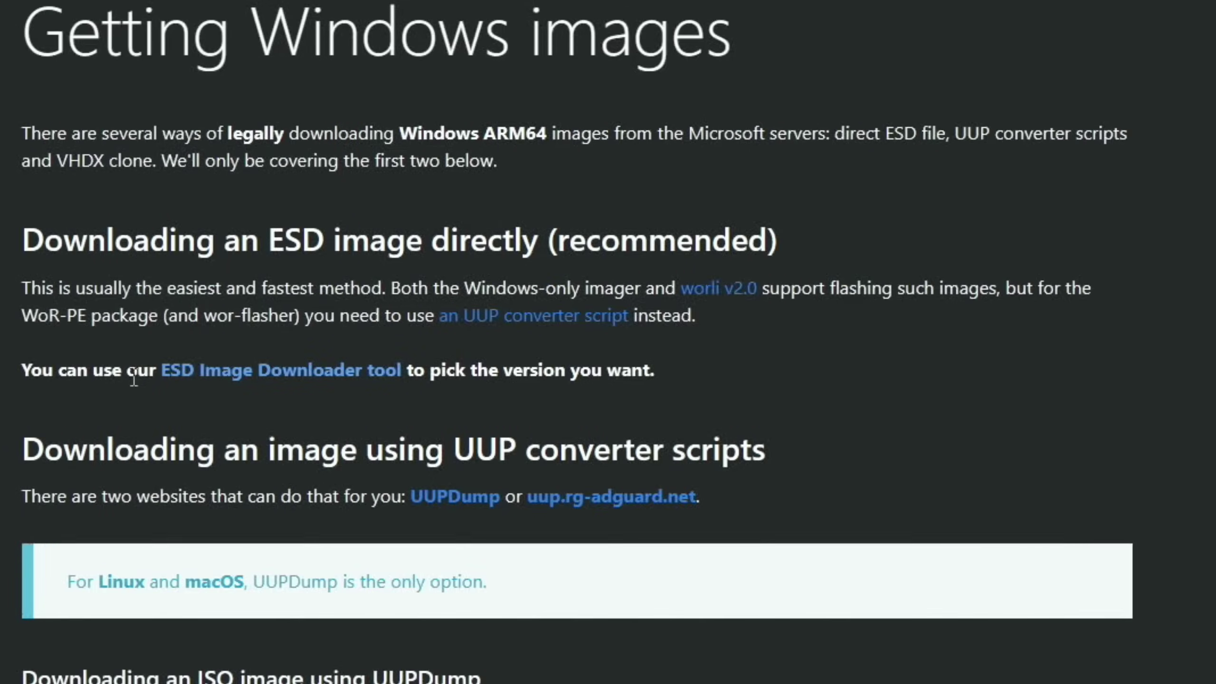
{"action": "left_click", "coordinate": [311, 378]}
Select Windows 11, build 22631.2861, and ARM64 architecture in the ESD downloader.
{"action": "left_click", "coordinate": [326, 171]}
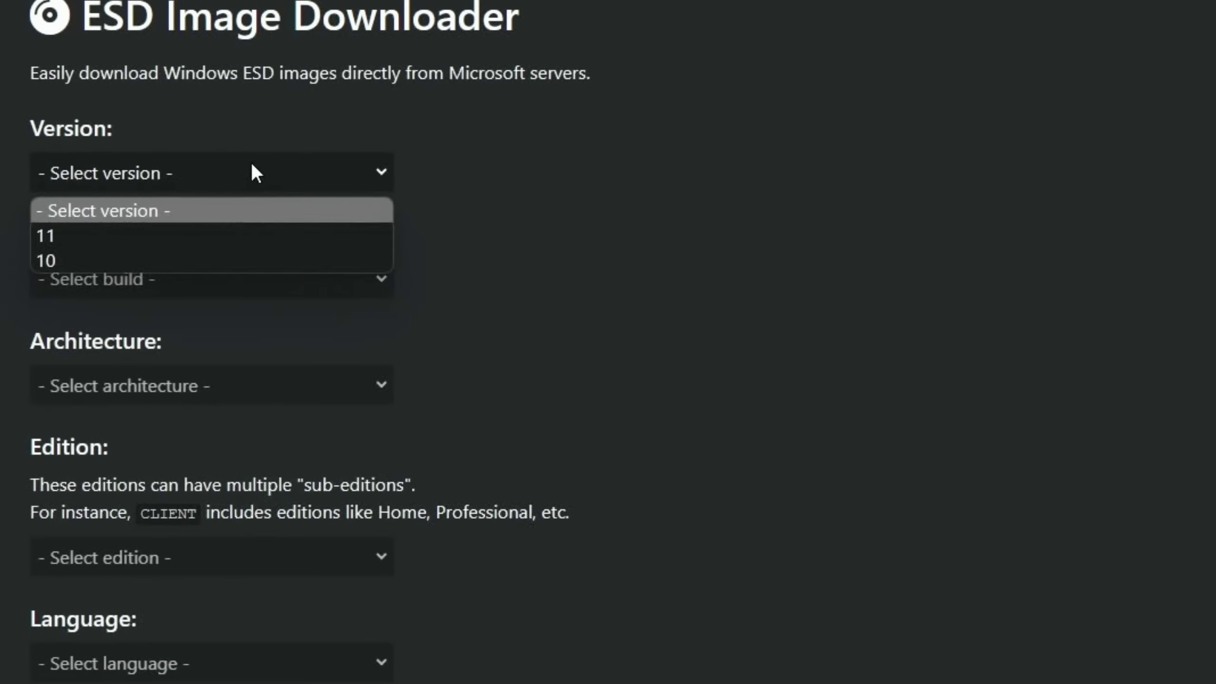
{"action": "left_click", "coordinate": [134, 226]}
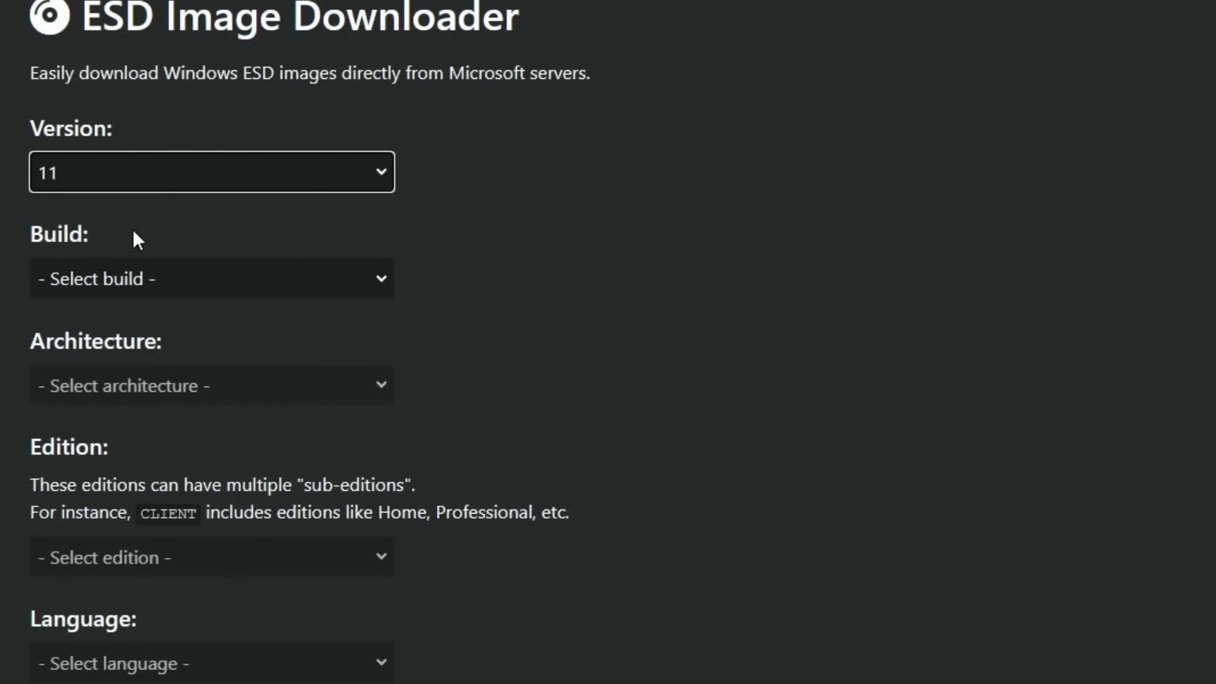
{"action": "left_click", "coordinate": [136, 278]}
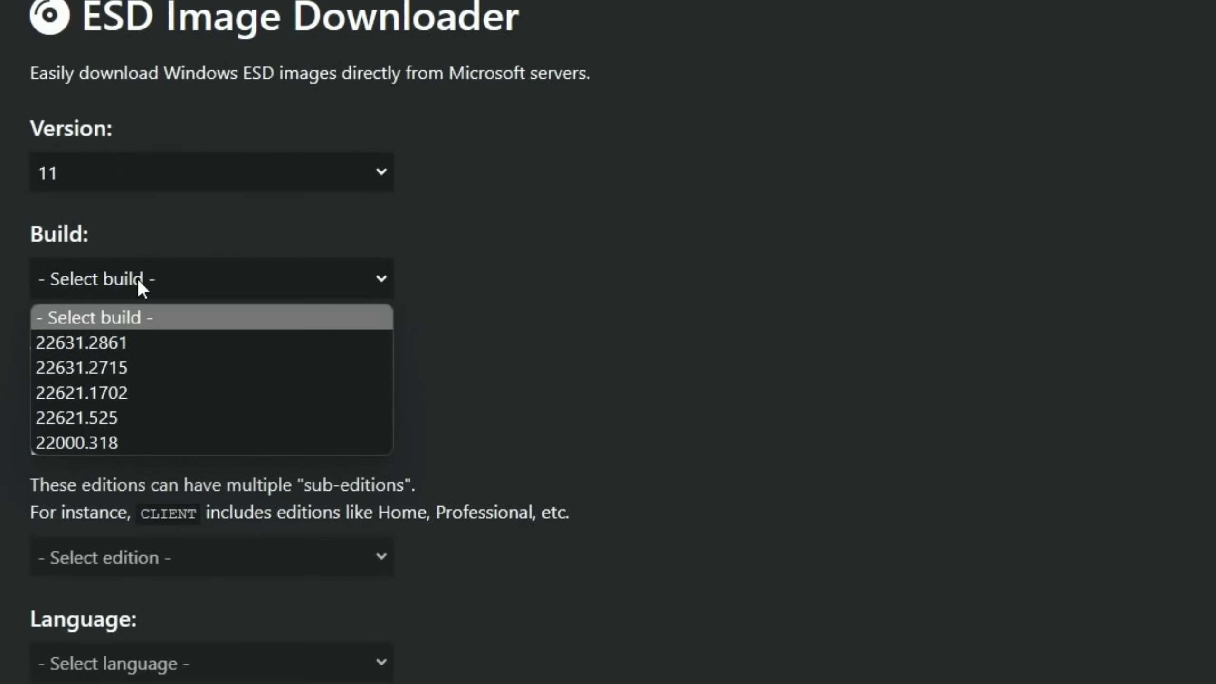
{"action": "left_click", "coordinate": [122, 341]}
{"action": "left_click", "coordinate": [137, 387]}
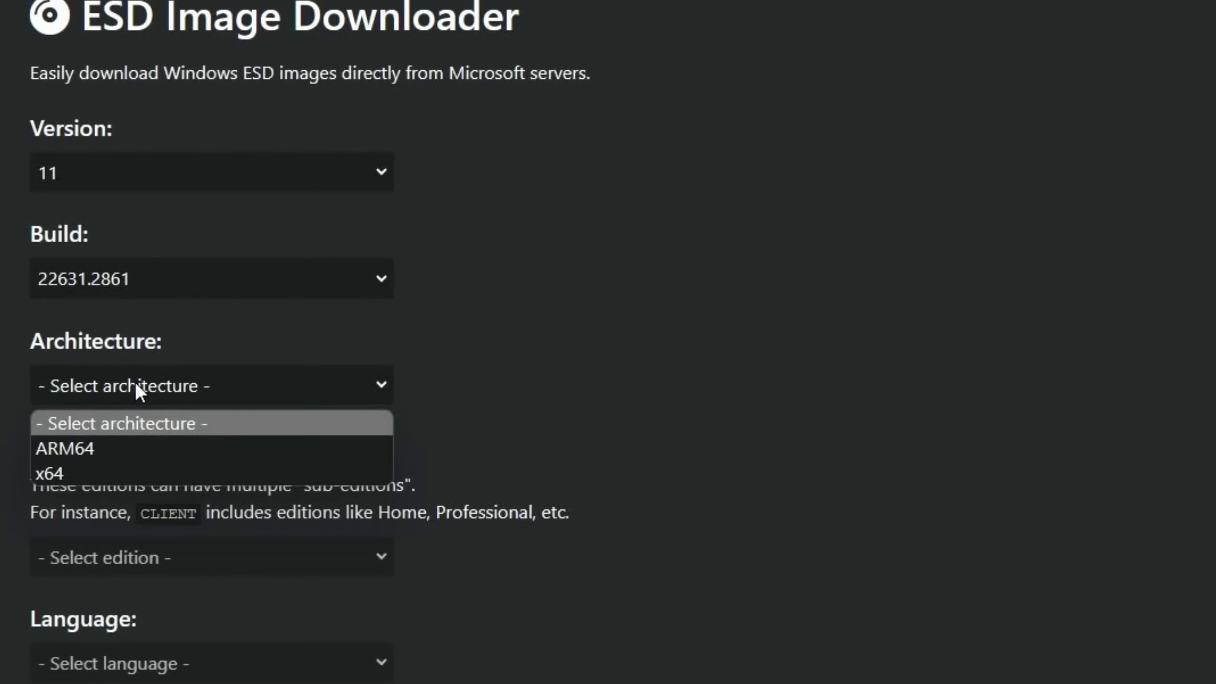
{"action": "left_click", "coordinate": [81, 443]}
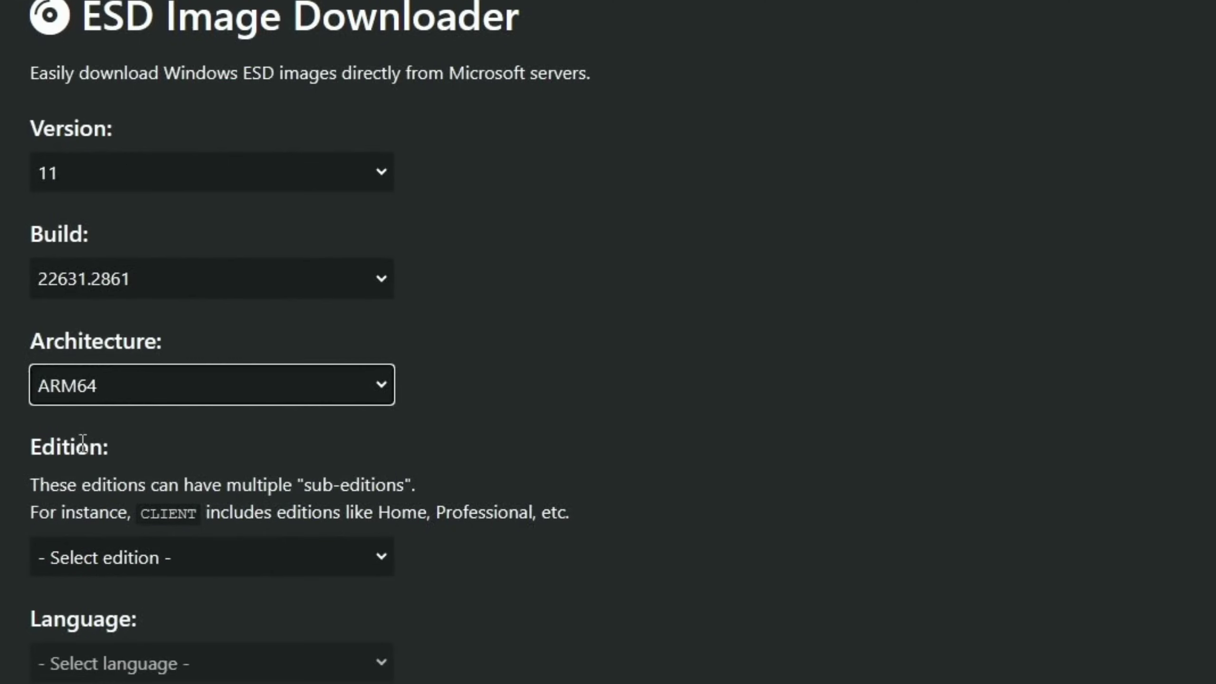
Choose the ENTERPRISE edition and English (United Kingdom) language.
{"action": "left_click", "coordinate": [211, 555]}
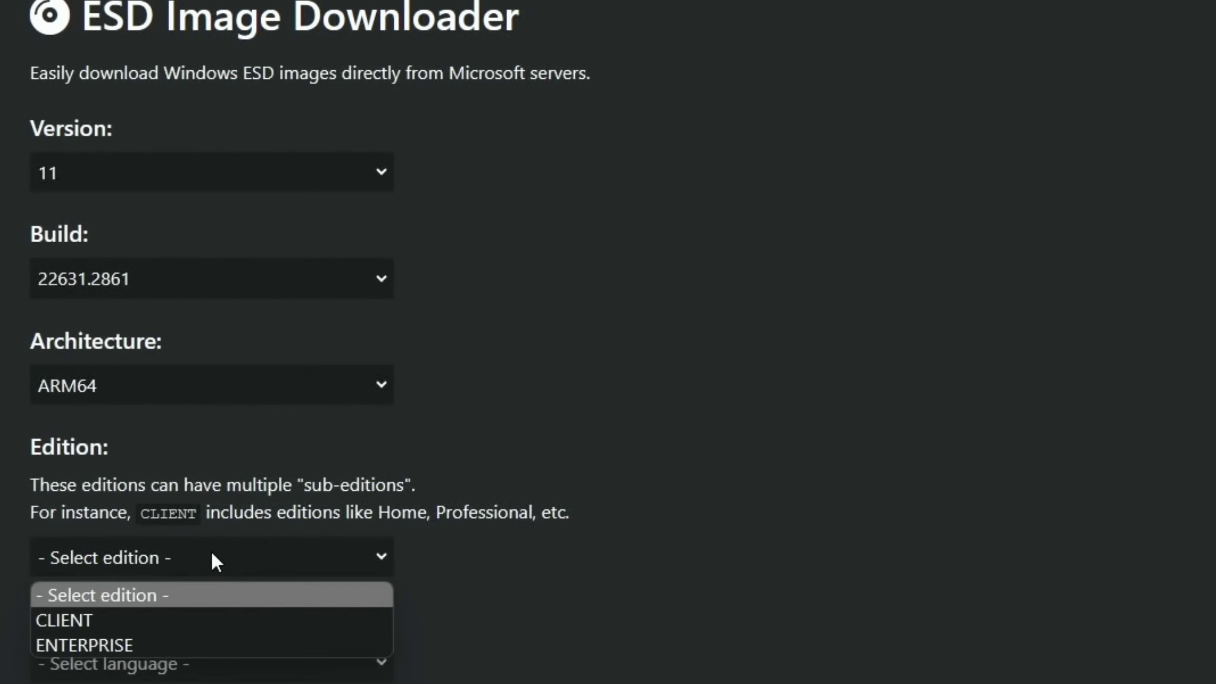
{"action": "scroll", "coordinate": [129, 612], "scroll_direction": "down", "scroll_amount": 3}
{"action": "left_click", "coordinate": [106, 479]}
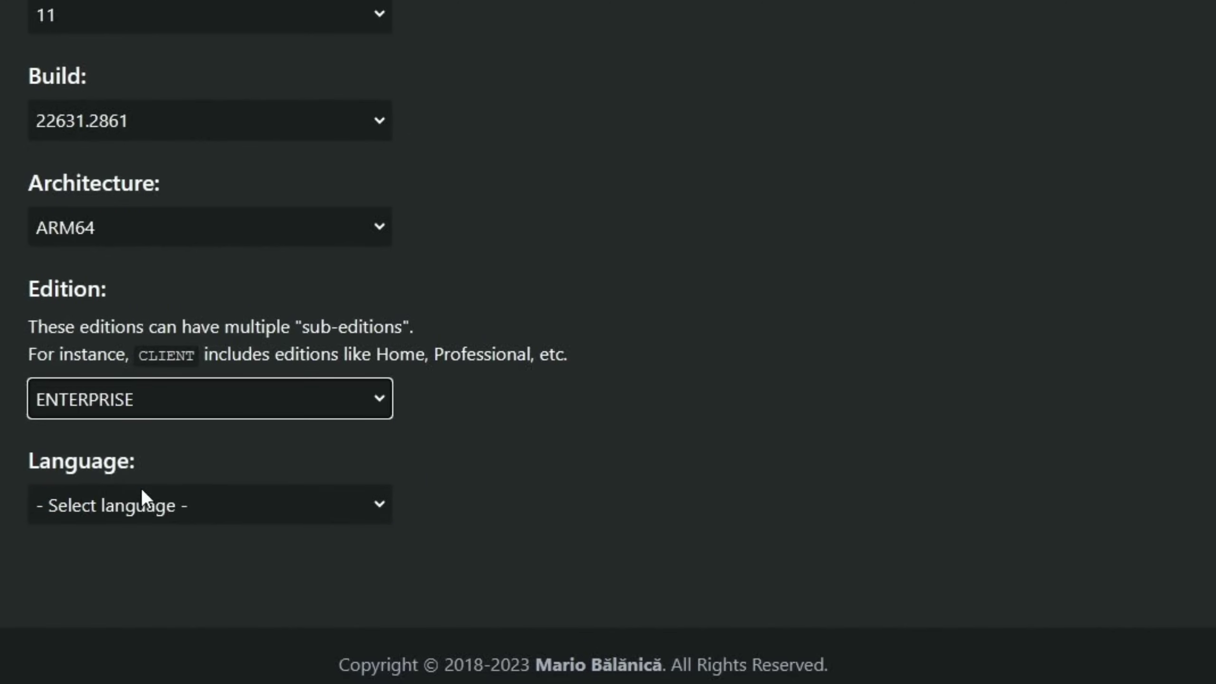
{"action": "left_click", "coordinate": [156, 501]}
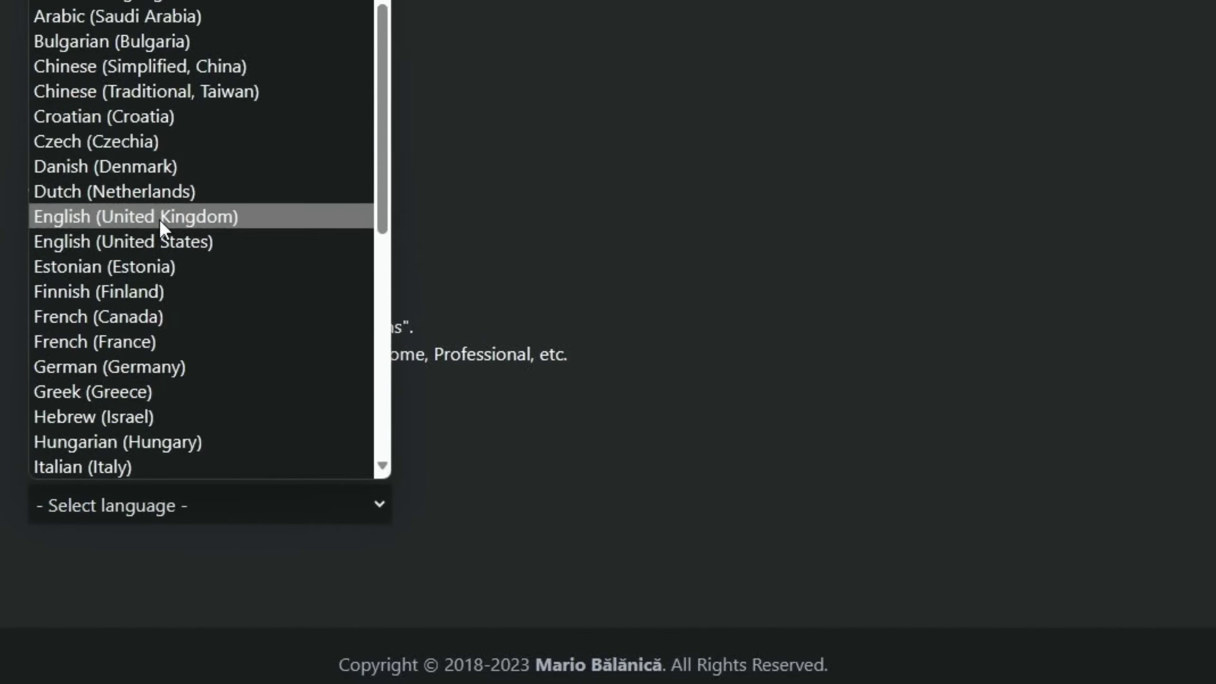
{"action": "left_click", "coordinate": [160, 219]}
{"action": "scroll", "coordinate": [778, 212], "scroll_direction": "down", "scroll_amount": 5}
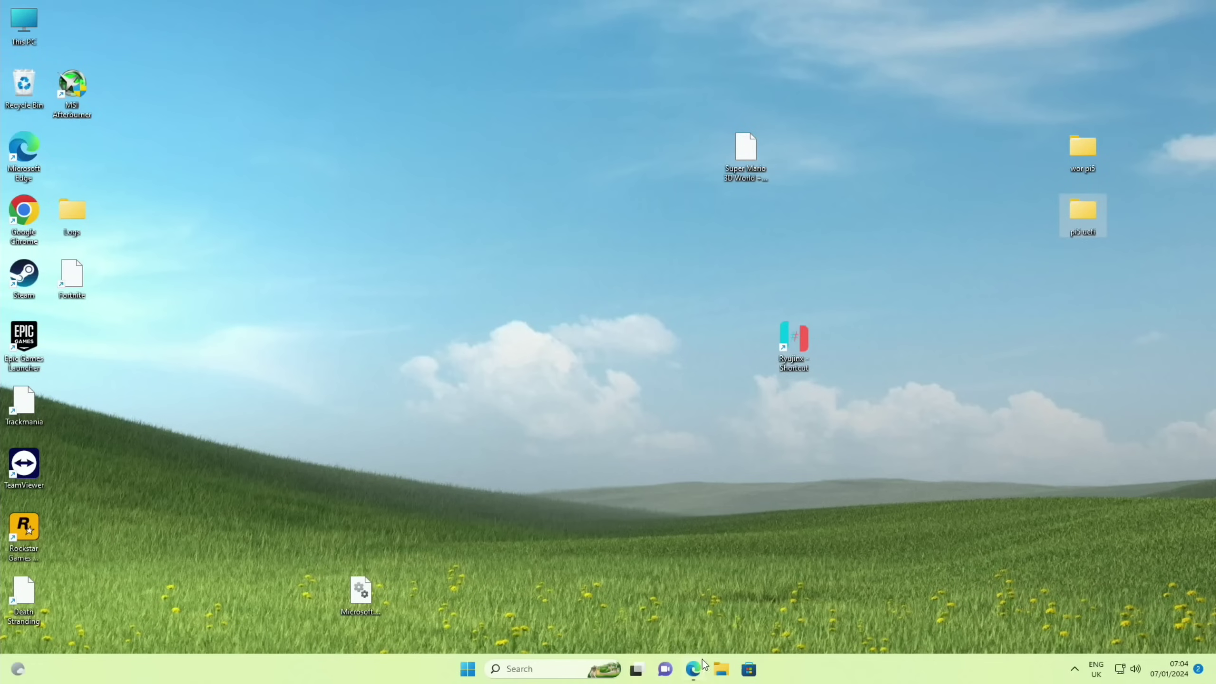
Open File Explorer on Downloads, showing the 22631.2861 ESD file and WoR_Release_2.3.1 zip.
{"action": "left_click", "coordinate": [721, 670]}
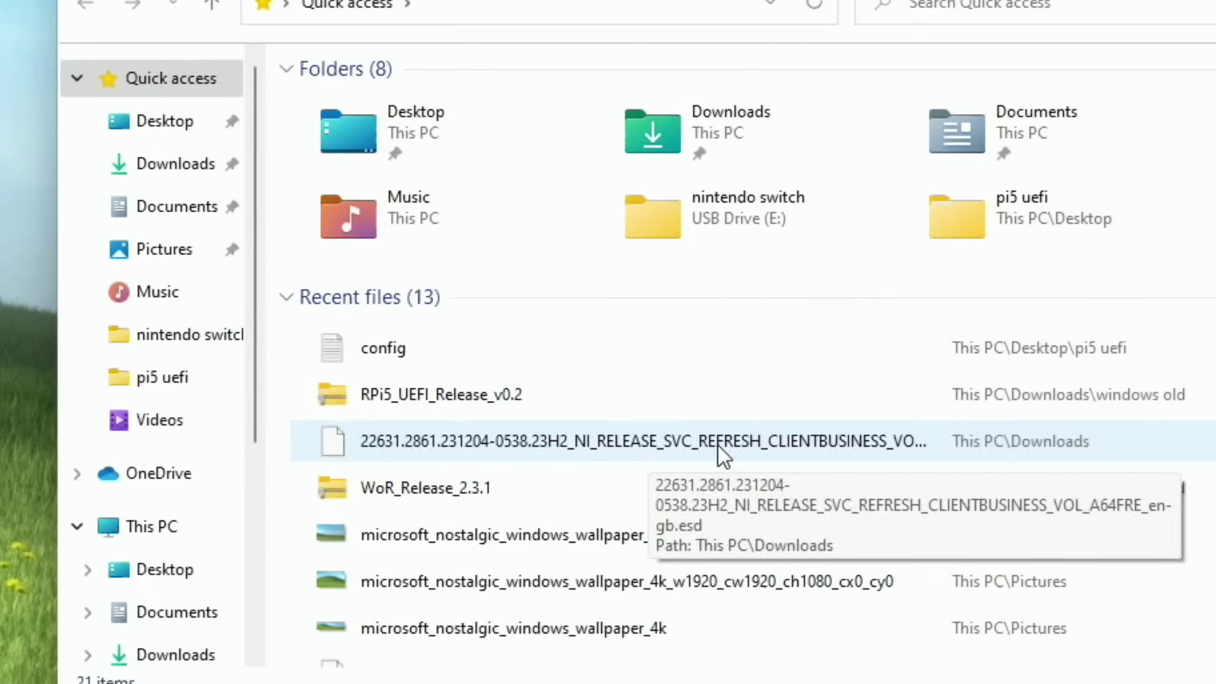
{"action": "left_click", "coordinate": [718, 445]}
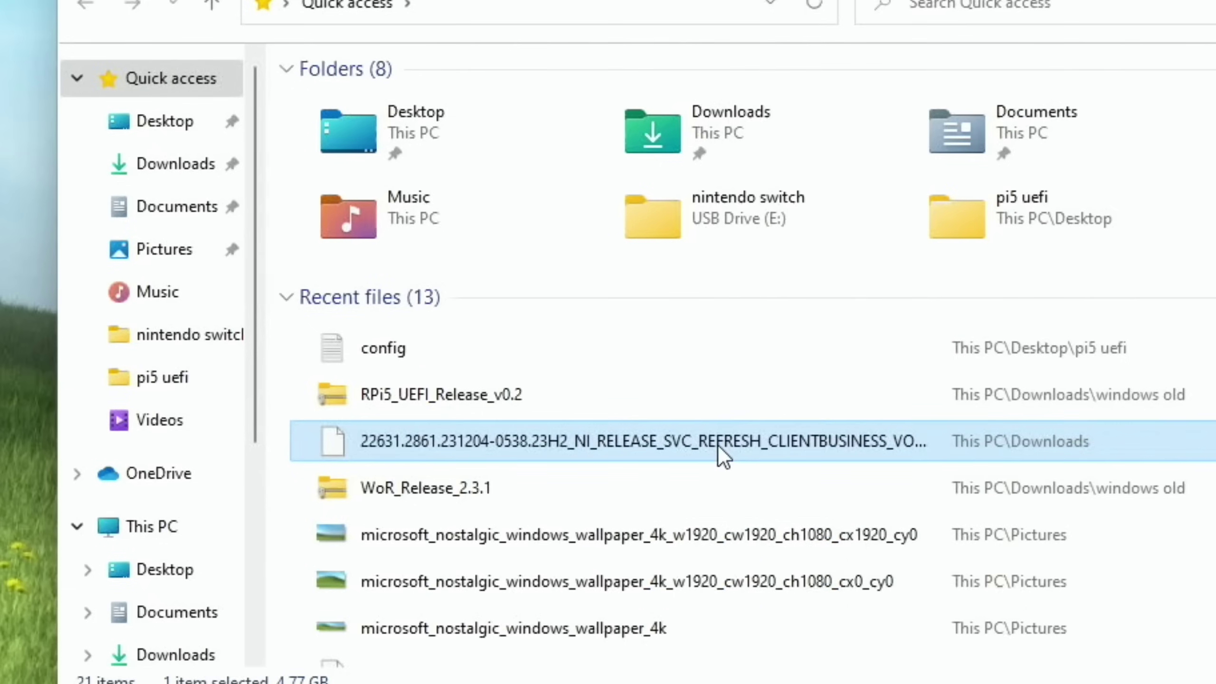
{"action": "left_click", "coordinate": [176, 163]}
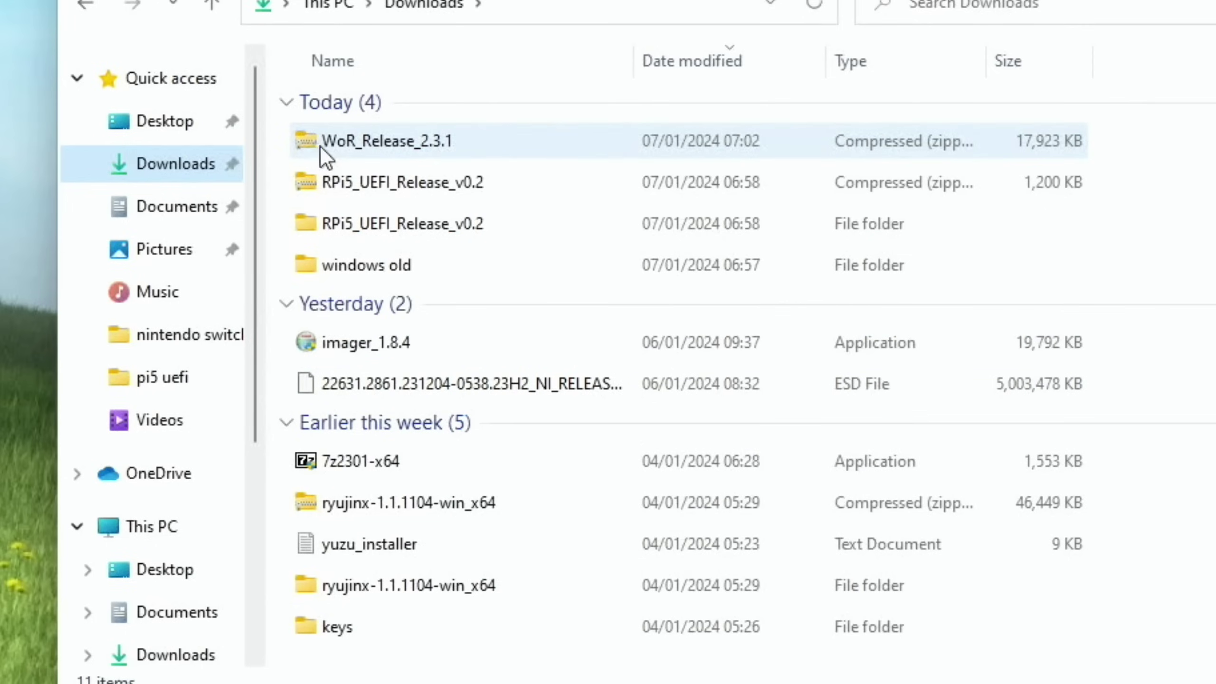
Open the WoR_Release_2.3.1 zip and create a desktop folder named 'win 11'.
{"action": "double_click", "coordinate": [319, 145]}
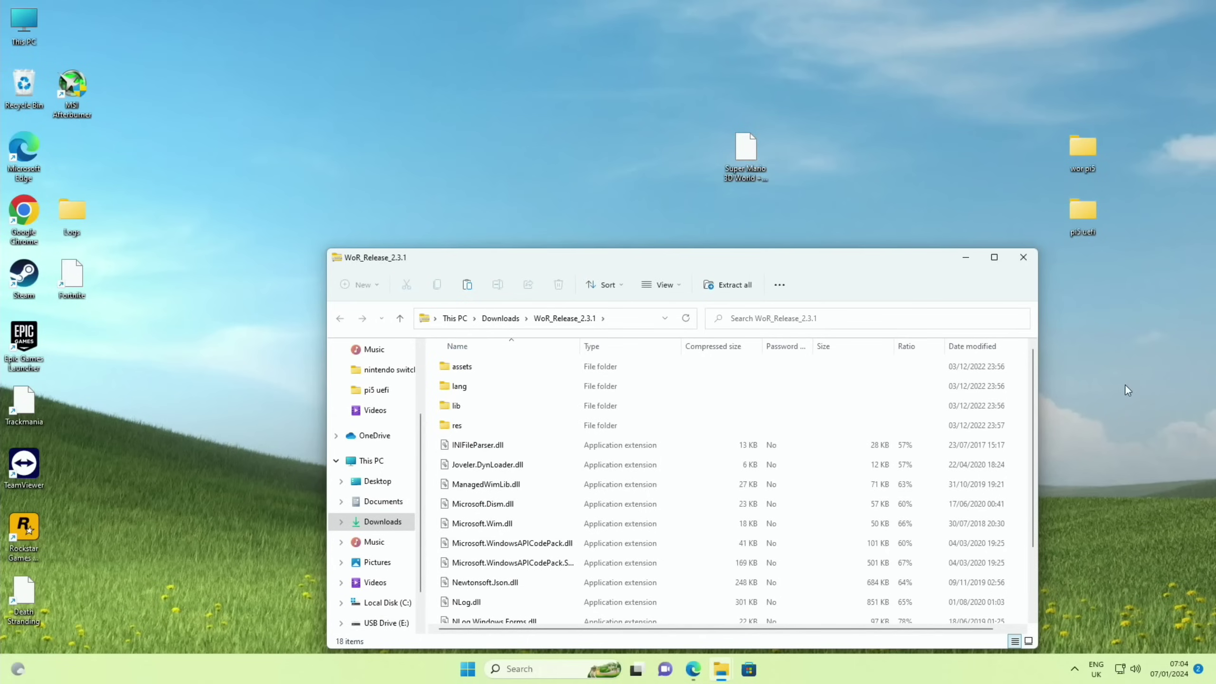
{"action": "right_click", "coordinate": [1110, 401]}
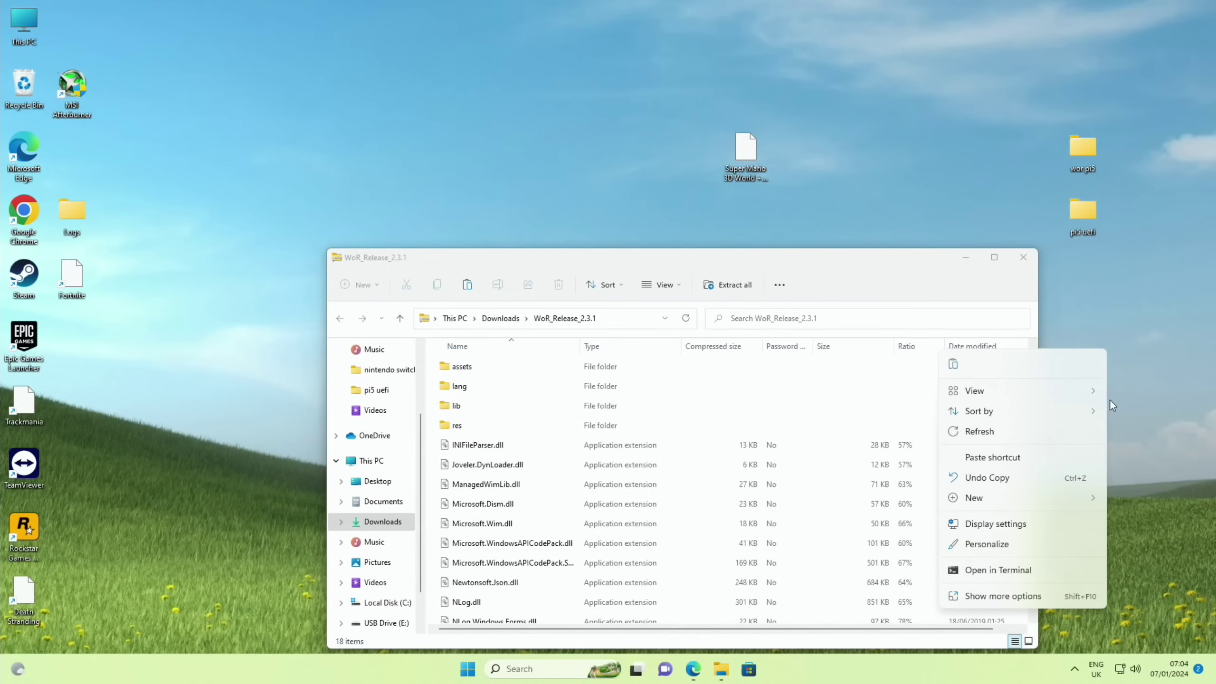
{"action": "left_click", "coordinate": [1005, 498]}
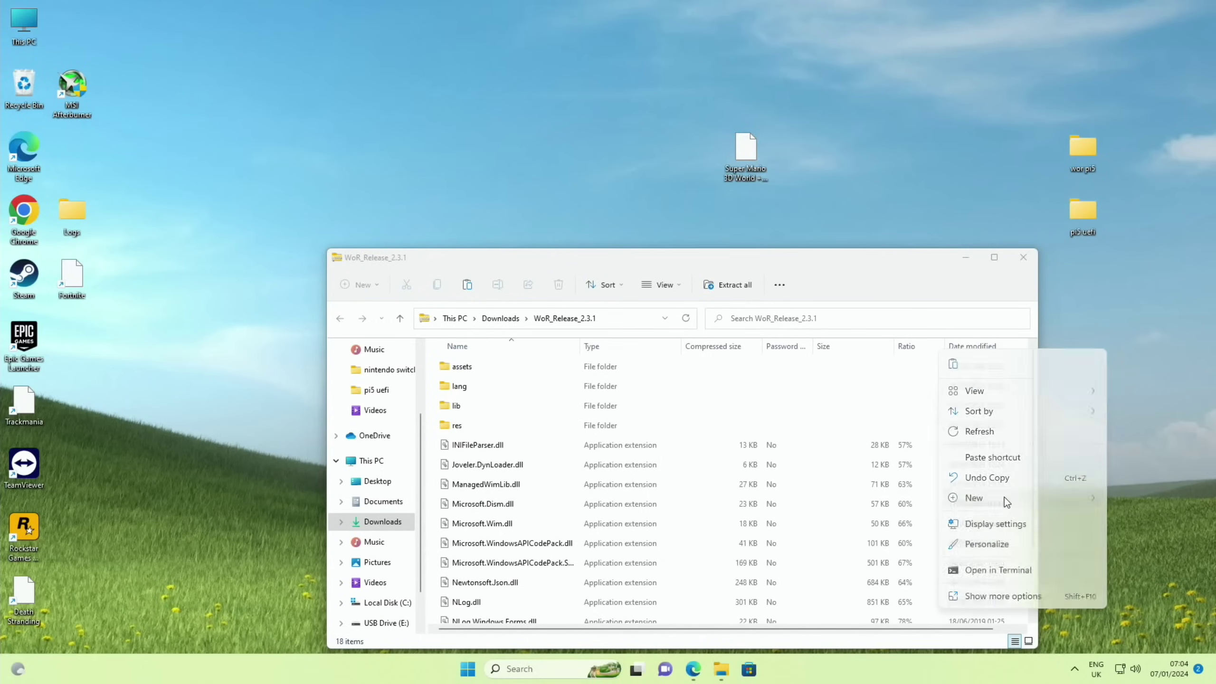
{"action": "type", "text": "win 11"}
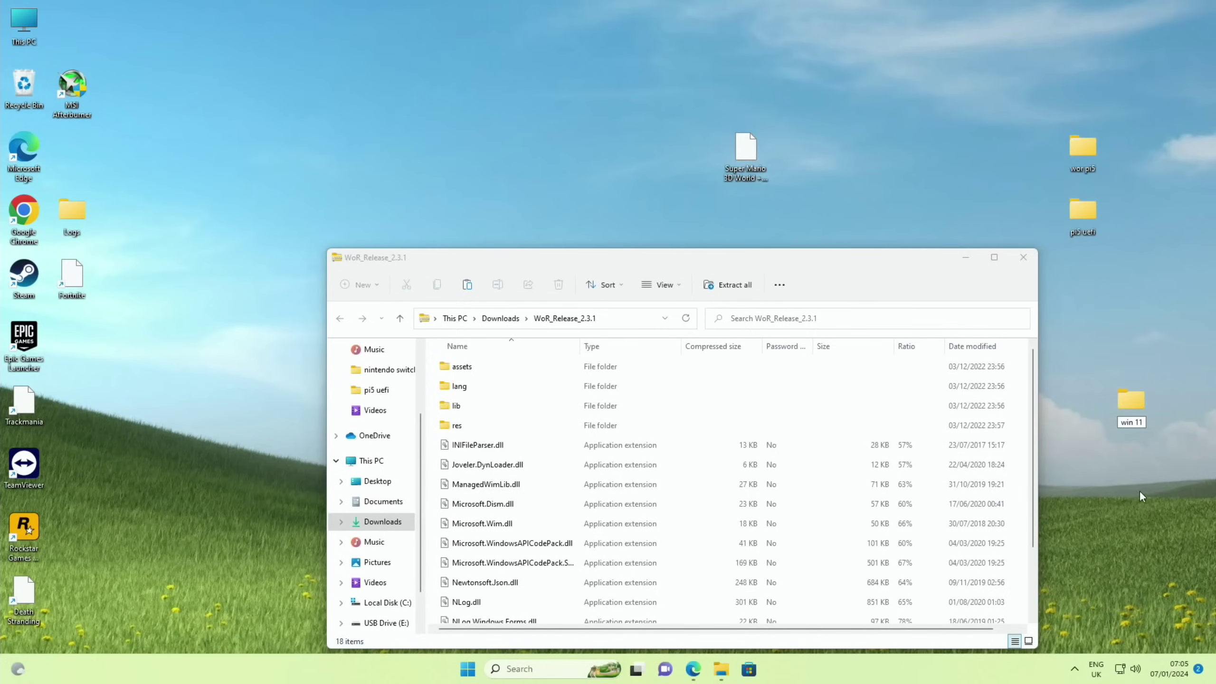
{"action": "left_click", "coordinate": [452, 369]}
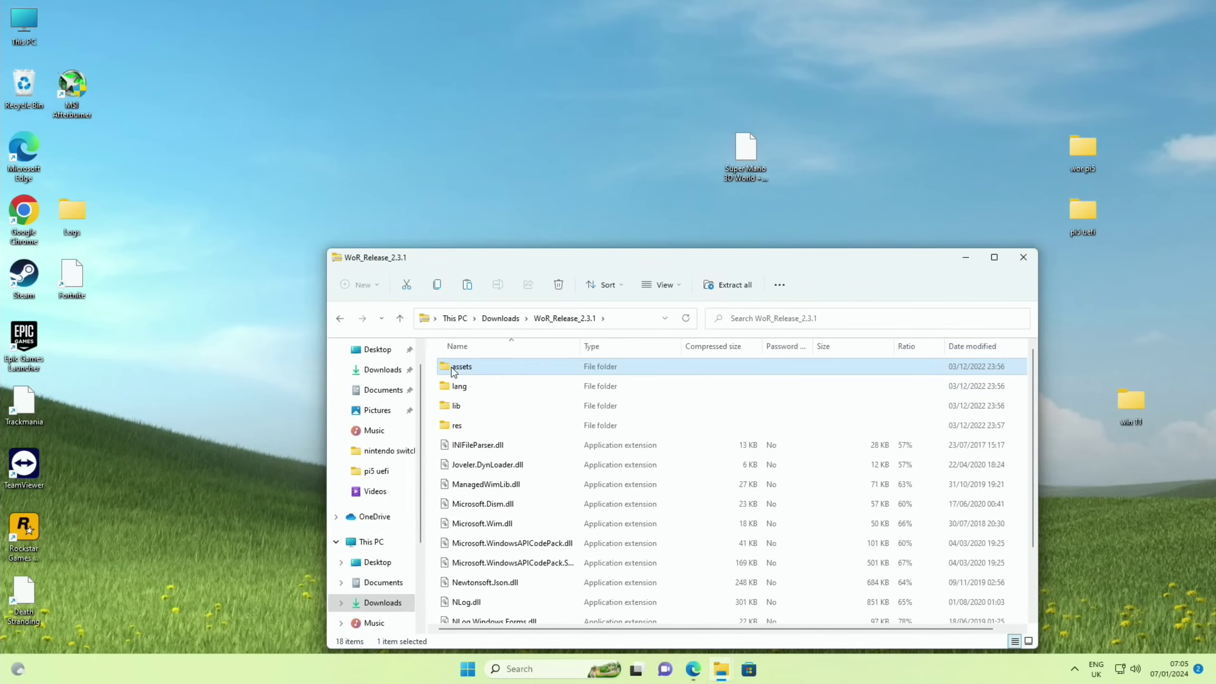
Copy all 18 items from the zip and paste them into the win 11 folder.
{"action": "key", "text": "ctrl+a"}
{"action": "key", "text": "ctrl+c"}
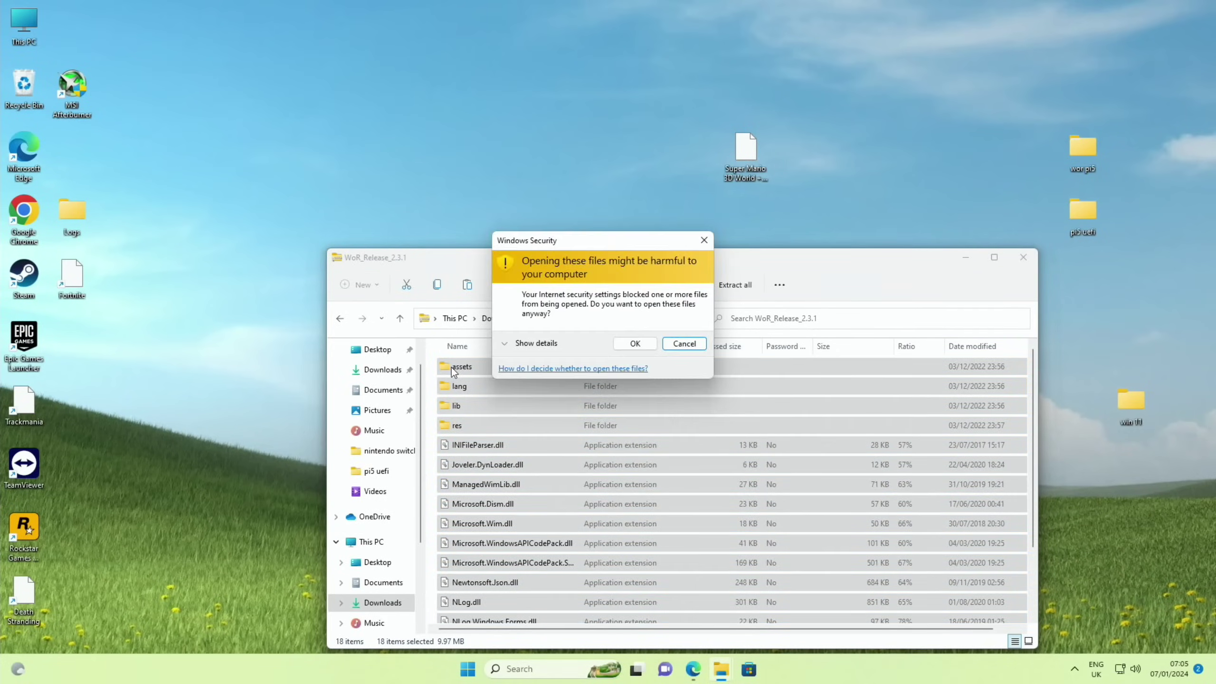
{"action": "left_click", "coordinate": [635, 343]}
{"action": "key", "text": "shift+F10"}
{"action": "left_click", "coordinate": [494, 422]}
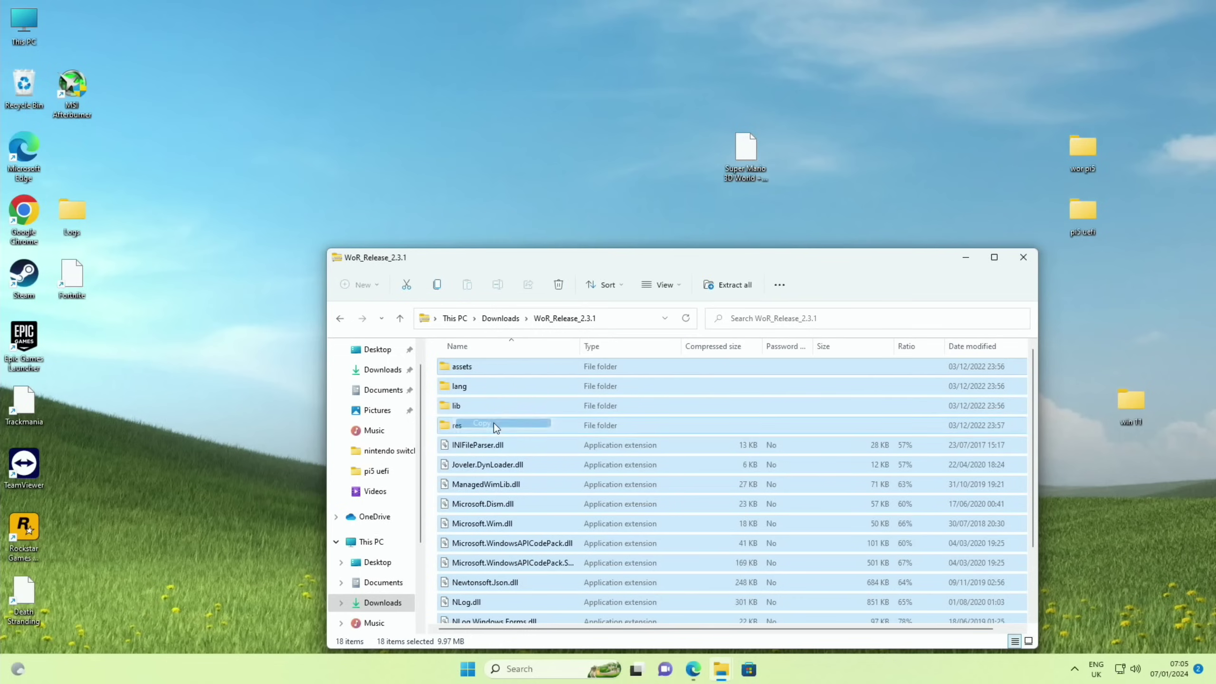
{"action": "double_click", "coordinate": [1133, 404]}
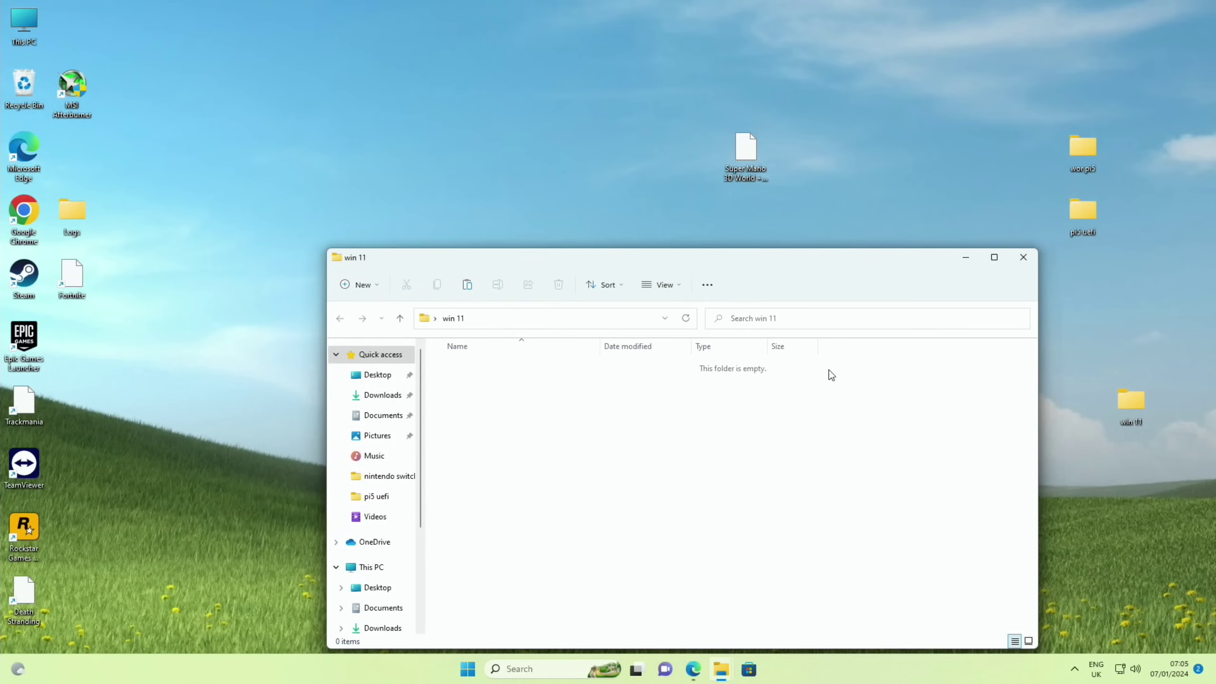
{"action": "right_click", "coordinate": [721, 446]}
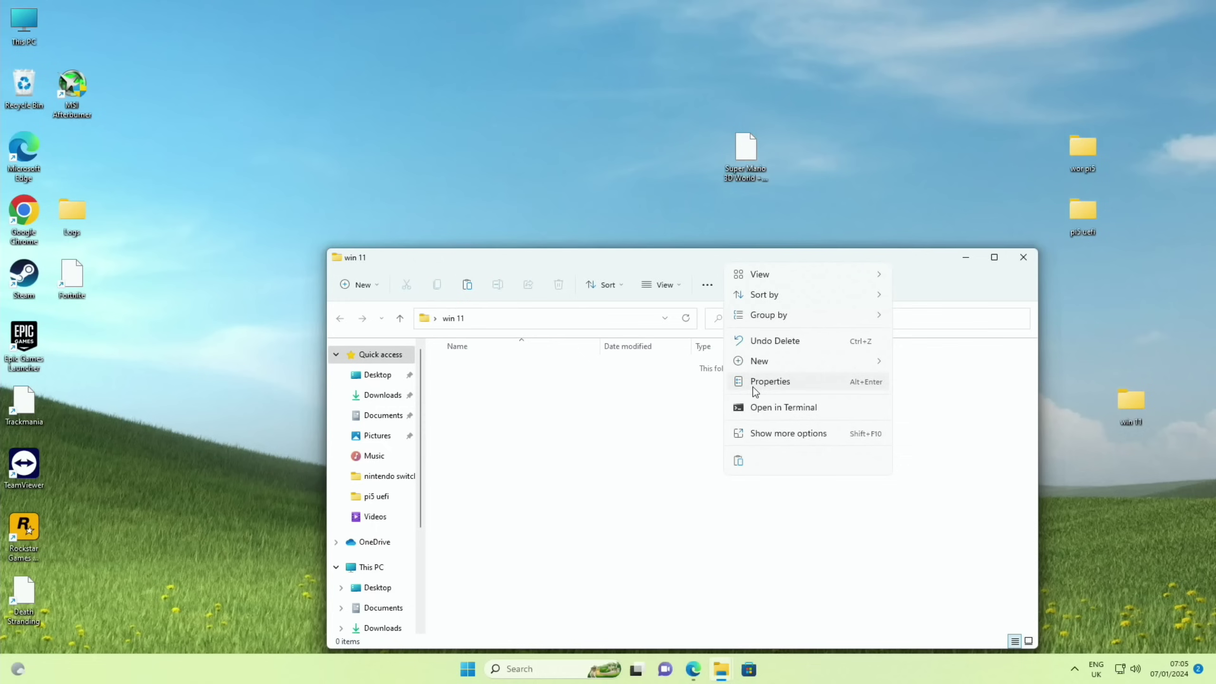
{"action": "left_click", "coordinate": [739, 461]}
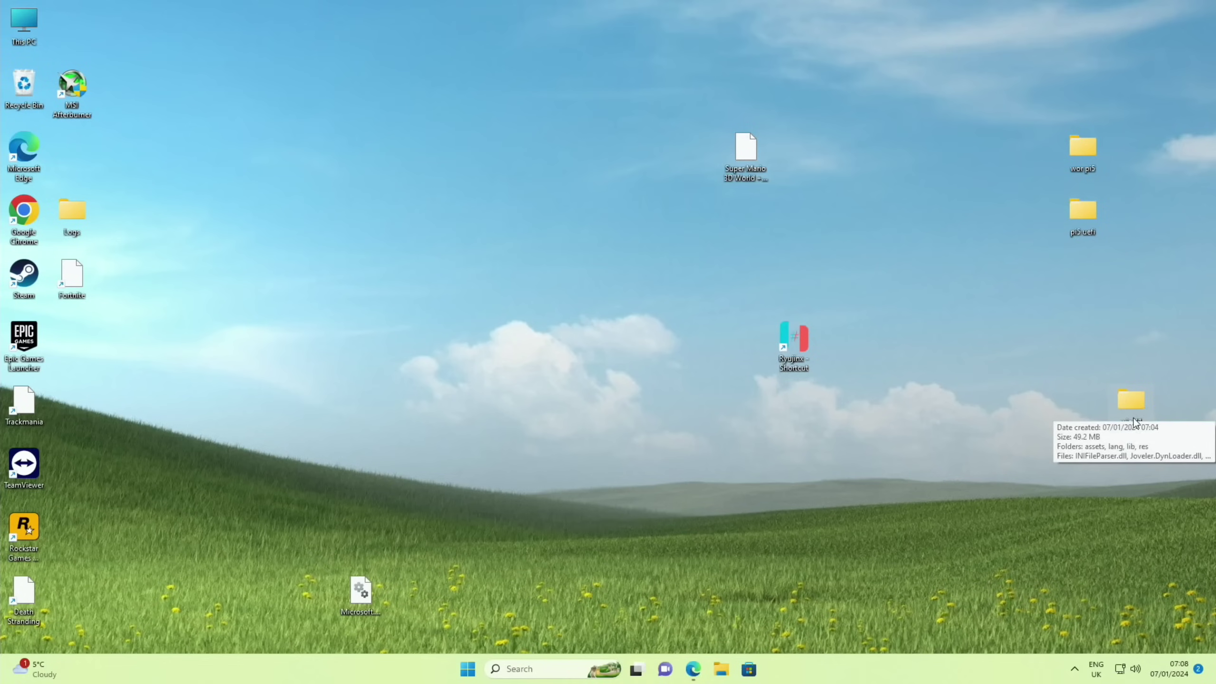
Run WoR from the win 11 folder as administrator, allowing it through SmartScreen and UAC.
{"action": "double_click", "coordinate": [1131, 402]}
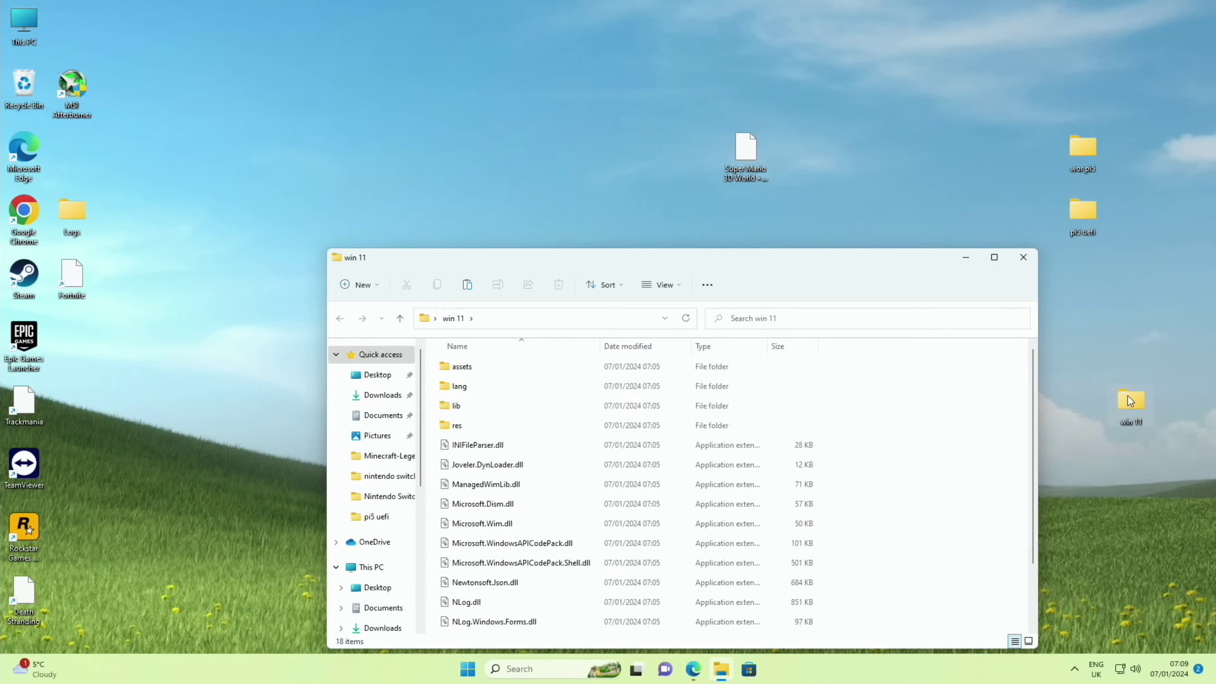
{"action": "scroll", "coordinate": [636, 497], "scroll_direction": "down", "scroll_amount": 2}
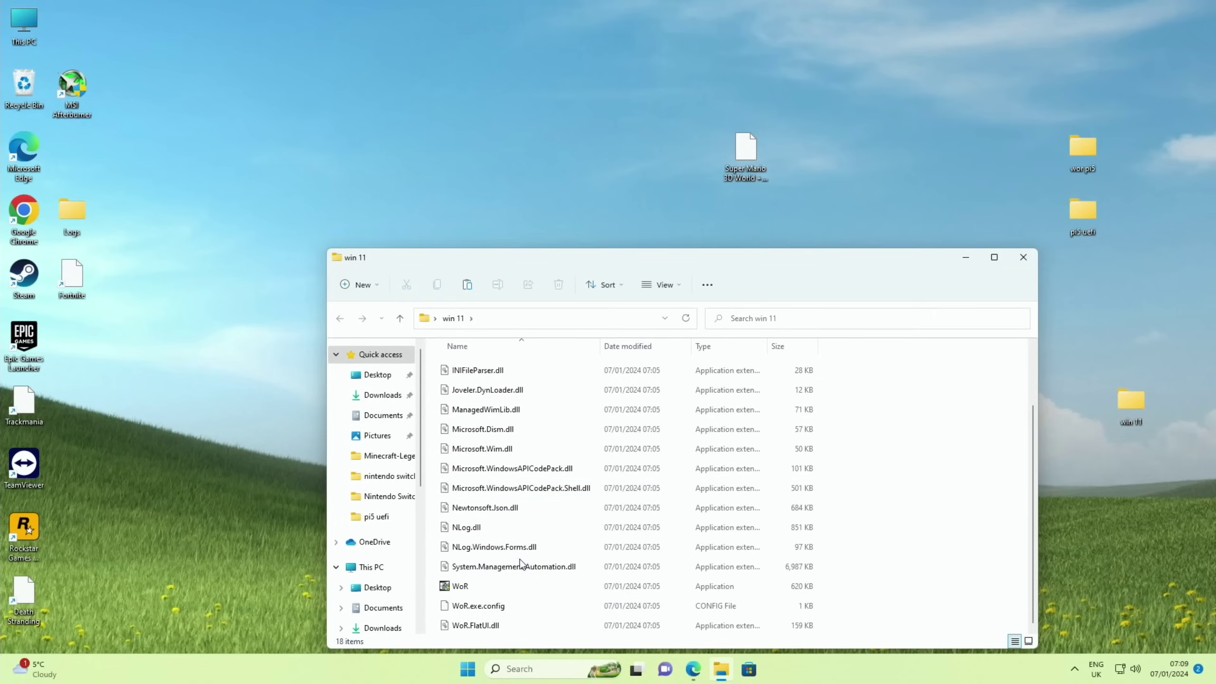
{"action": "right_click", "coordinate": [464, 588]}
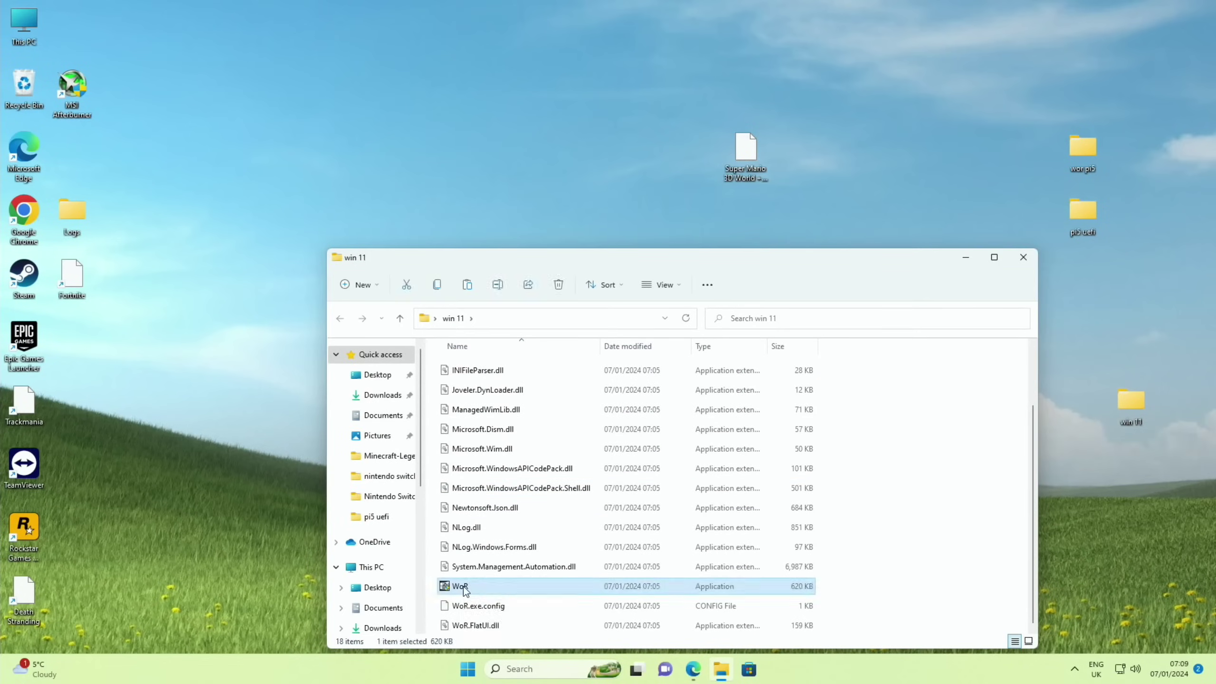
{"action": "left_click", "coordinate": [501, 444]}
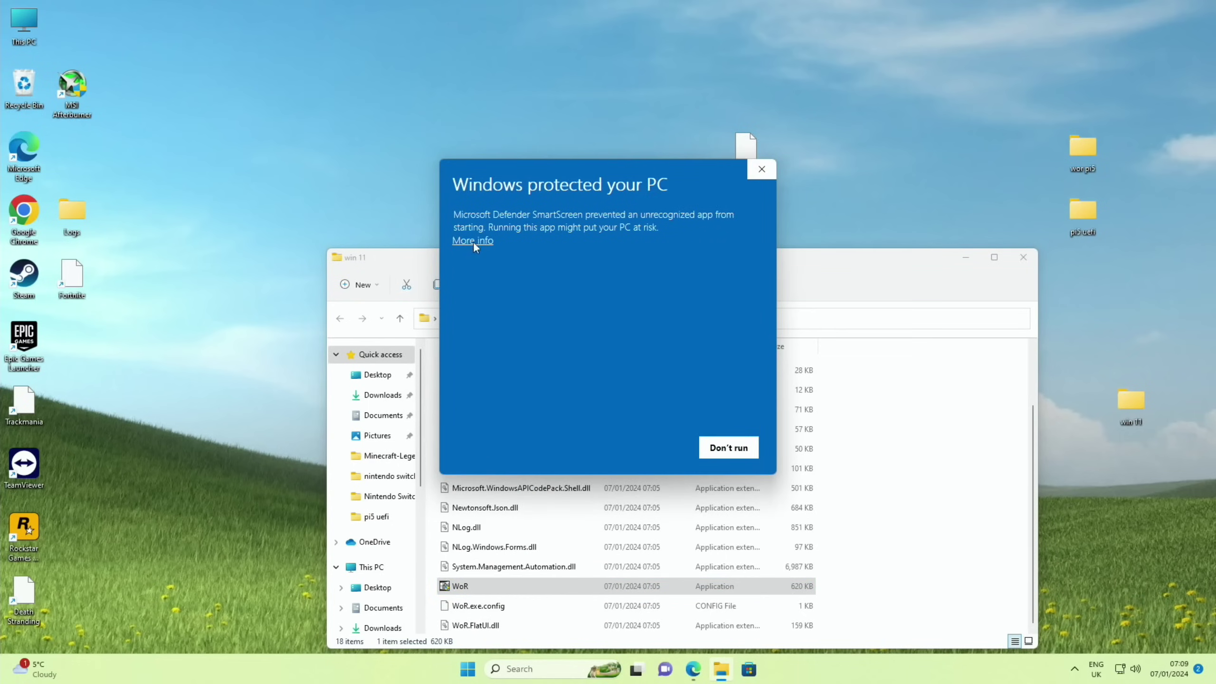
{"action": "left_click", "coordinate": [473, 242]}
{"action": "left_click", "coordinate": [646, 440]}
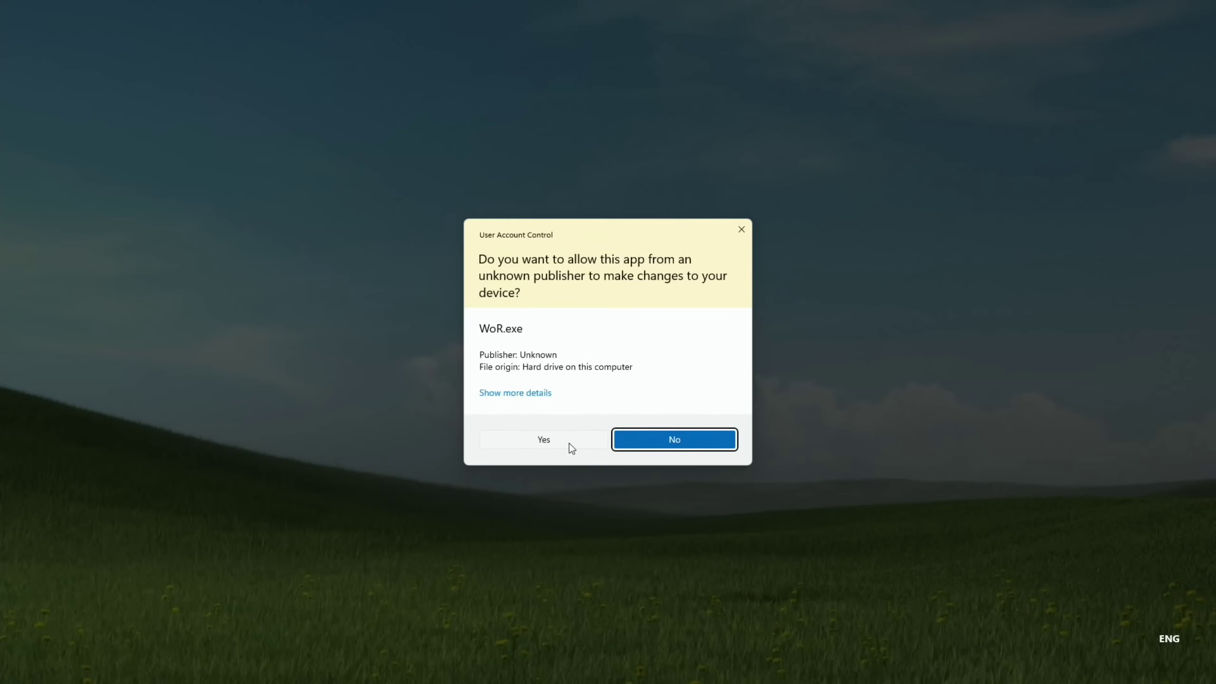
{"action": "left_click", "coordinate": [546, 442]}
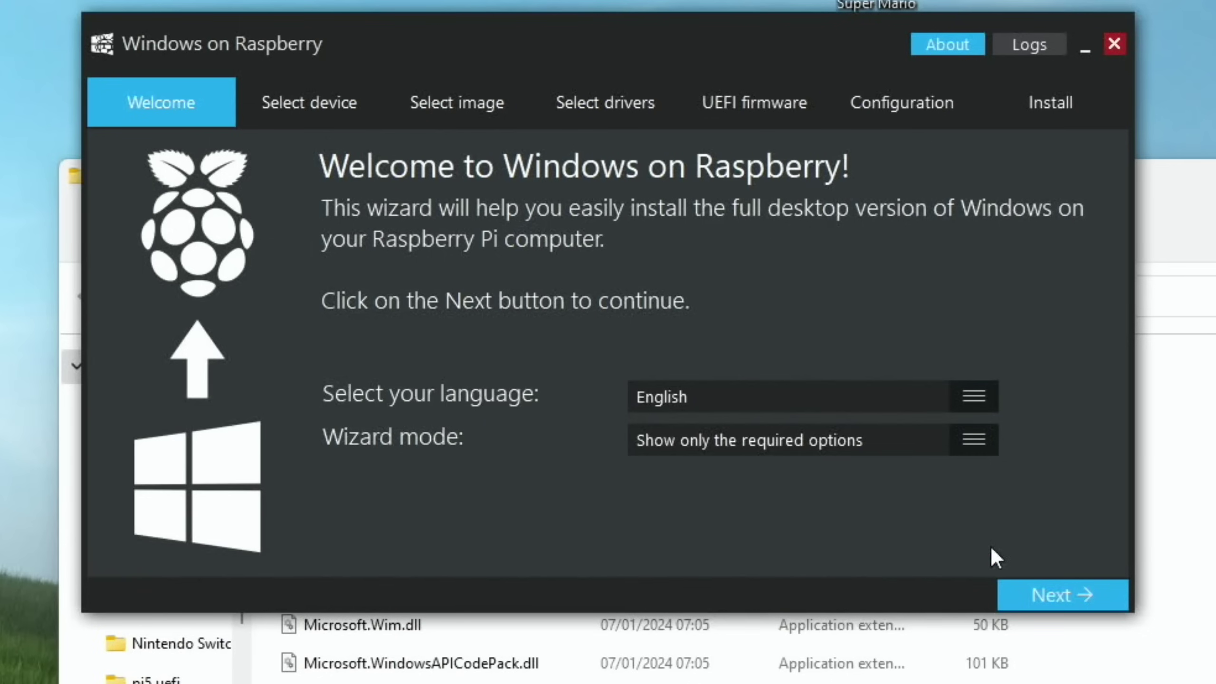
Choose Disk 2, the 111 GB SATA SSD, as the target storage drive.
{"action": "left_click", "coordinate": [1051, 582]}
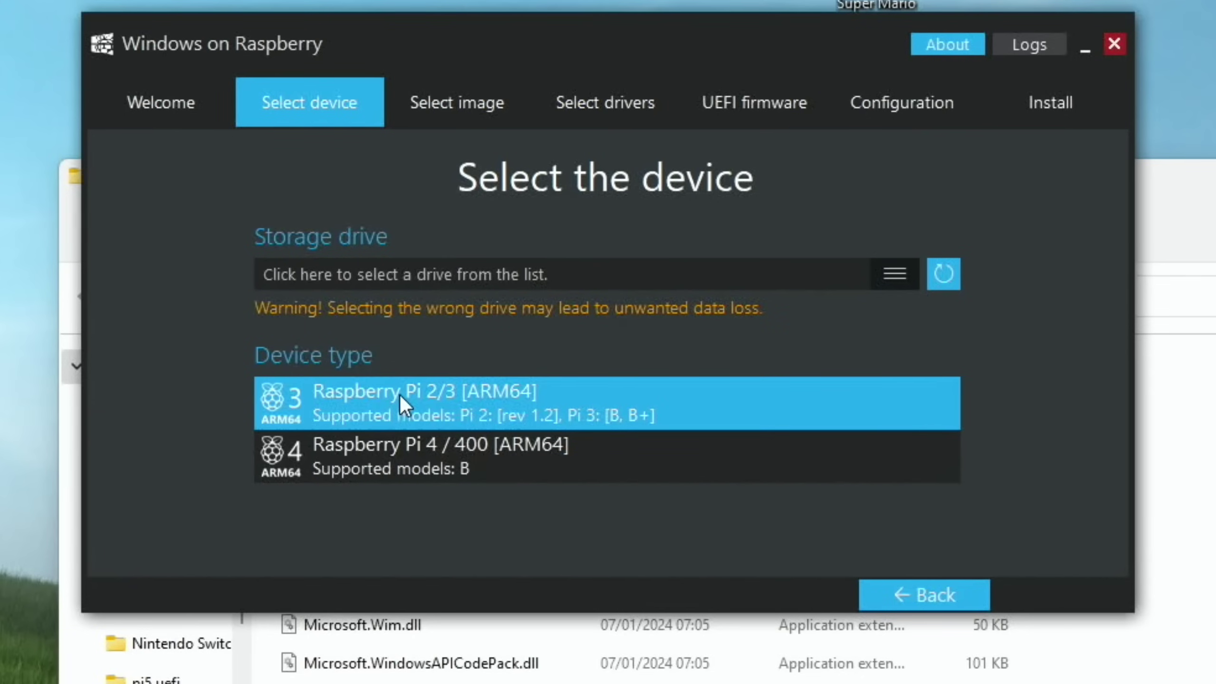
{"action": "left_click", "coordinate": [889, 288]}
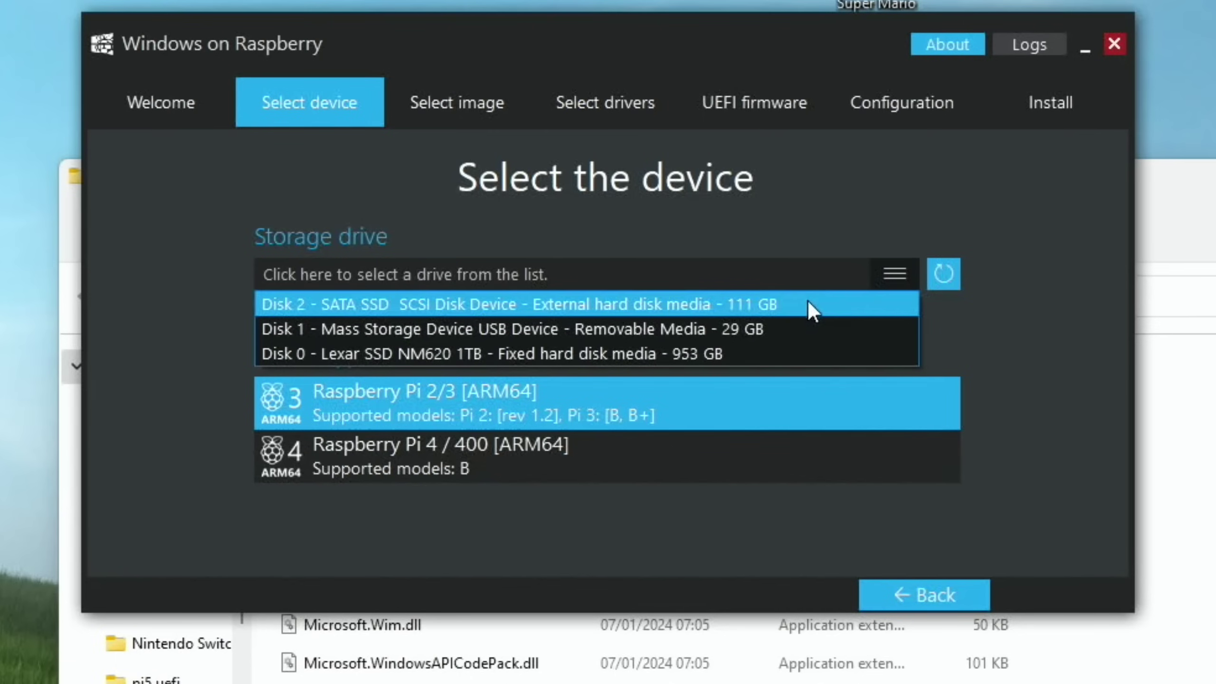
{"action": "left_click", "coordinate": [734, 306]}
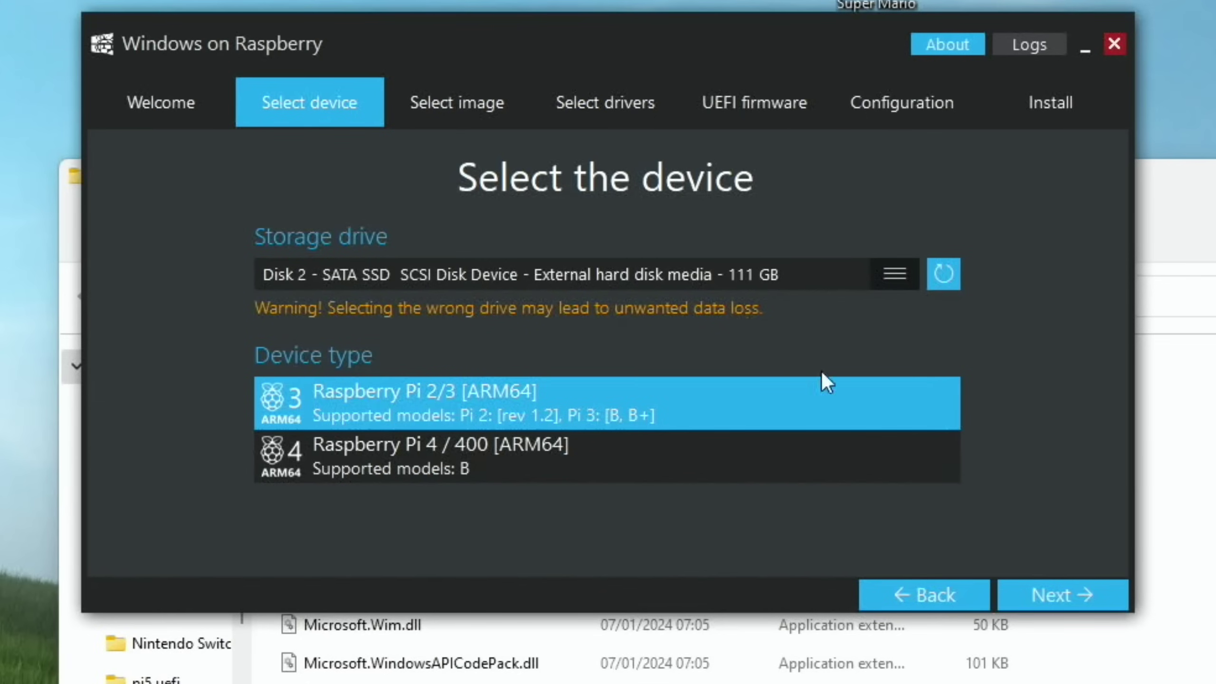
{"action": "left_click", "coordinate": [1065, 583]}
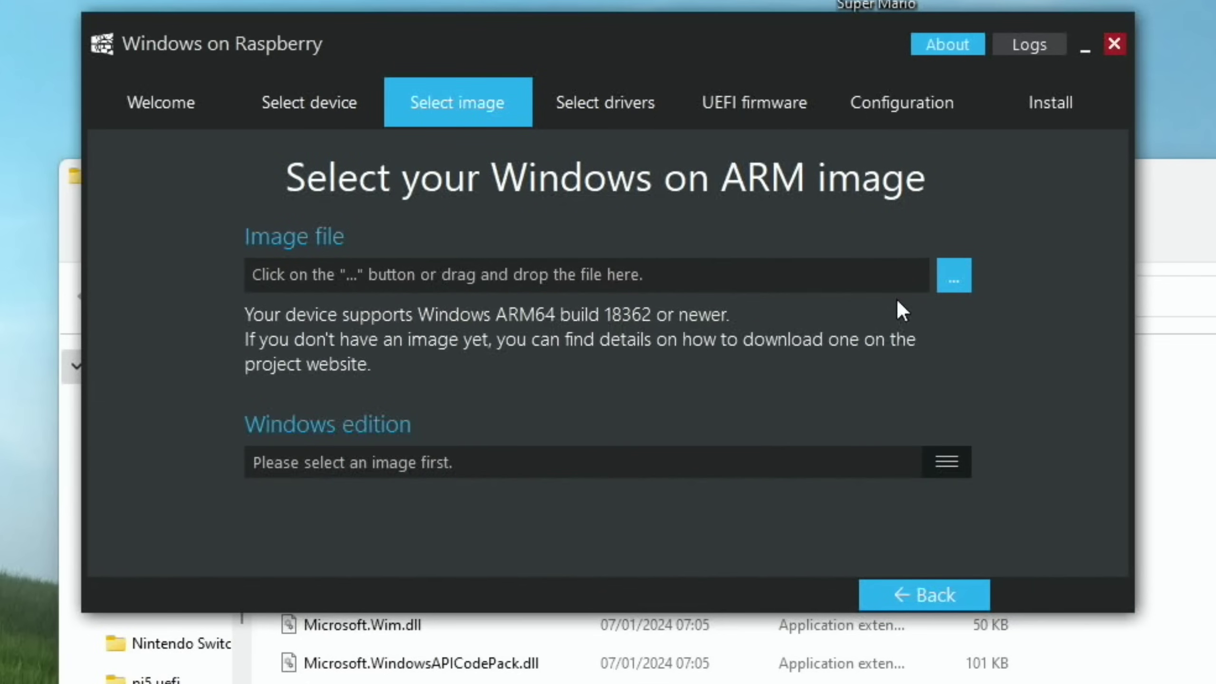
Load the downloaded Windows 11 ESD image file into Windows on Raspberry.
{"action": "left_click", "coordinate": [952, 277]}
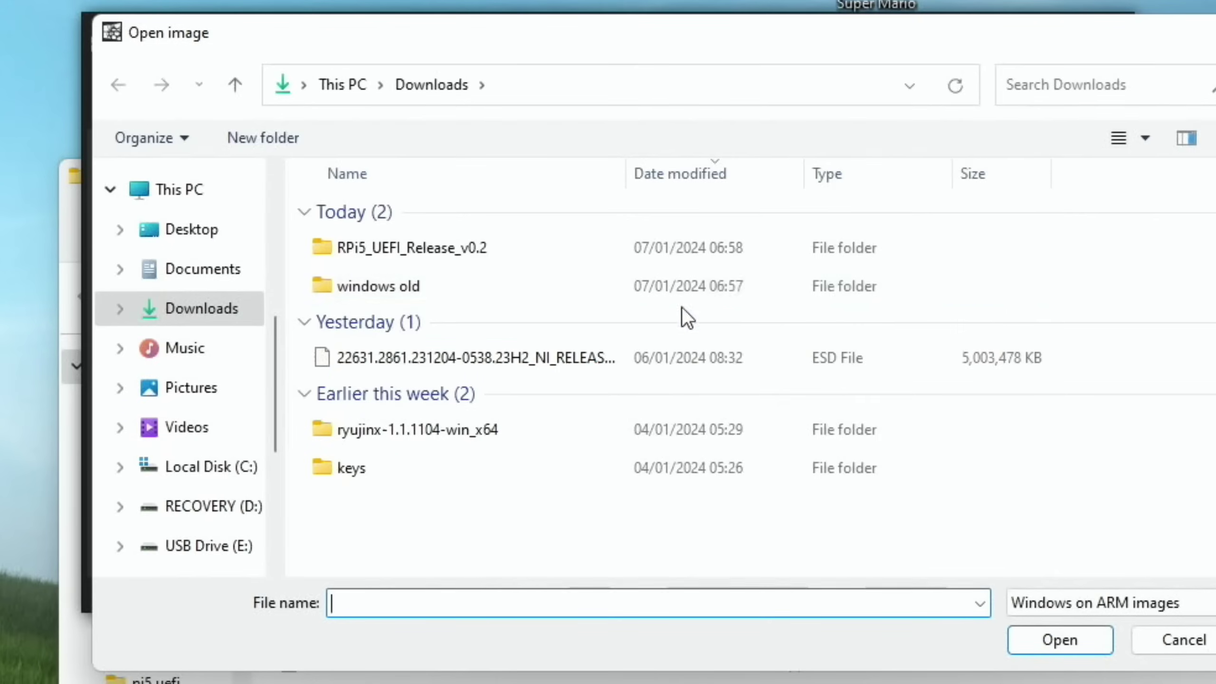
{"action": "left_click", "coordinate": [417, 356]}
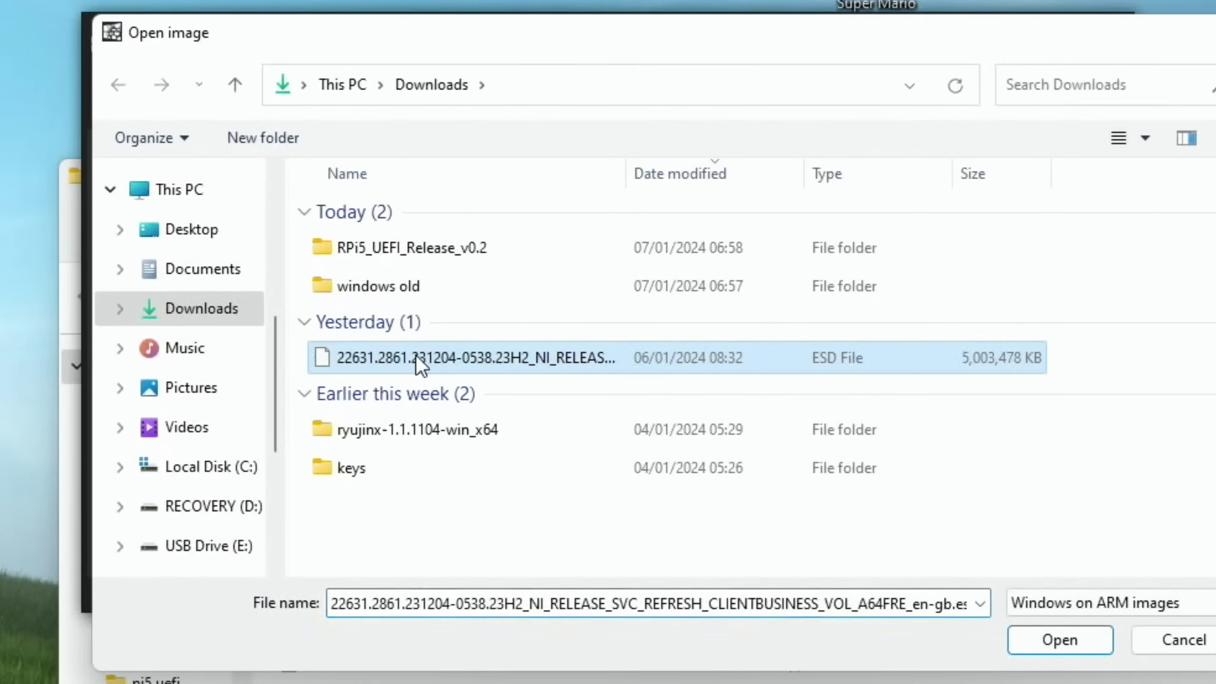
{"action": "left_click", "coordinate": [1078, 636]}
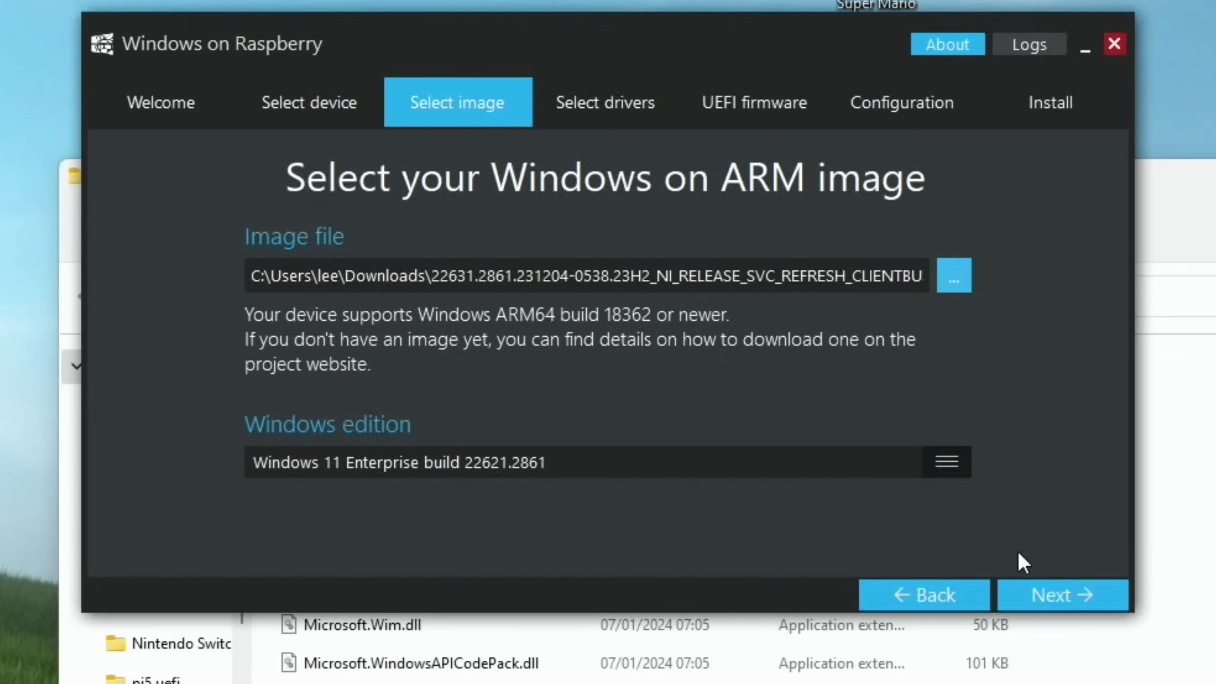
{"action": "left_click", "coordinate": [1043, 594]}
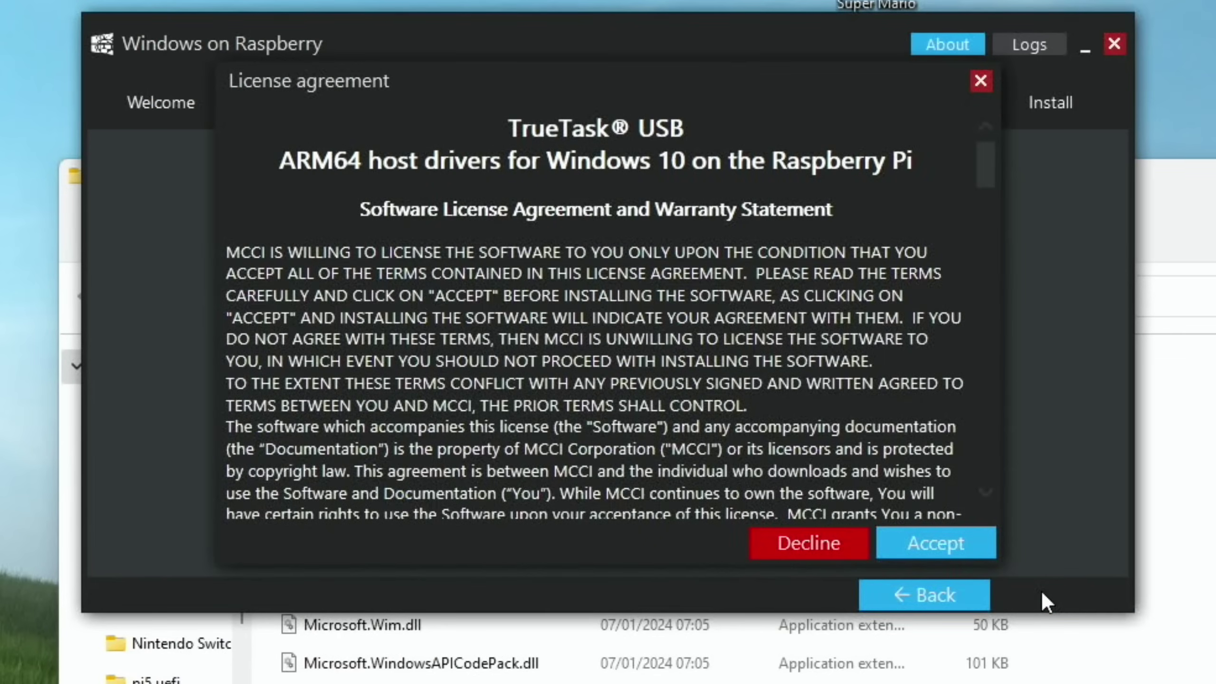
Accept both driver licences, including TrueTask USB, and start installing onto the SSD.
{"action": "left_click", "coordinate": [953, 532]}
{"action": "left_click", "coordinate": [953, 531]}
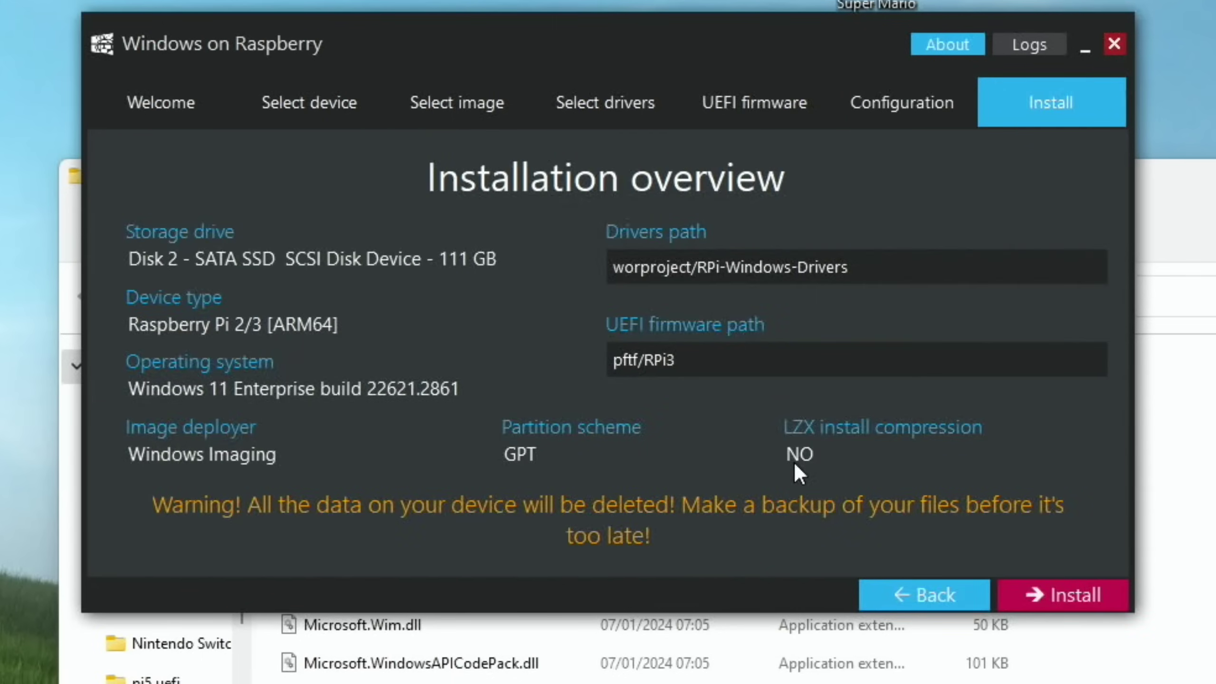
{"action": "left_click", "coordinate": [1033, 594]}
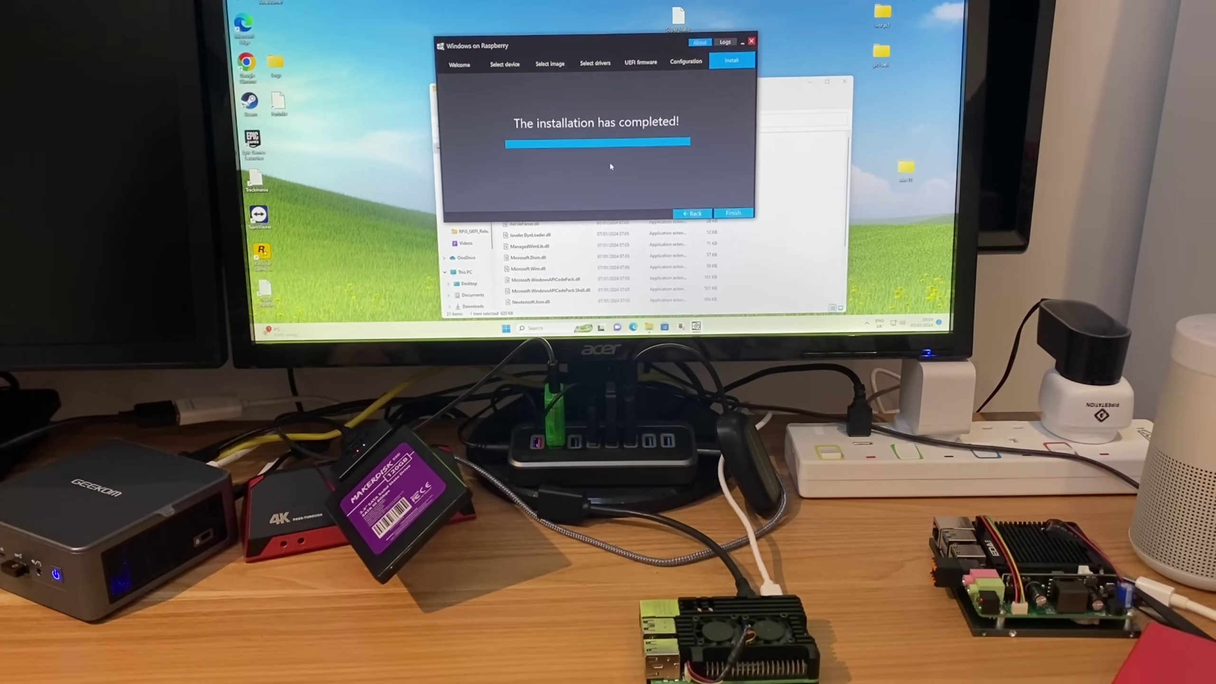
Finish the installer and shut down the computer from the Start menu.
{"action": "left_click", "coordinate": [733, 213]}
{"action": "key", "text": "super"}
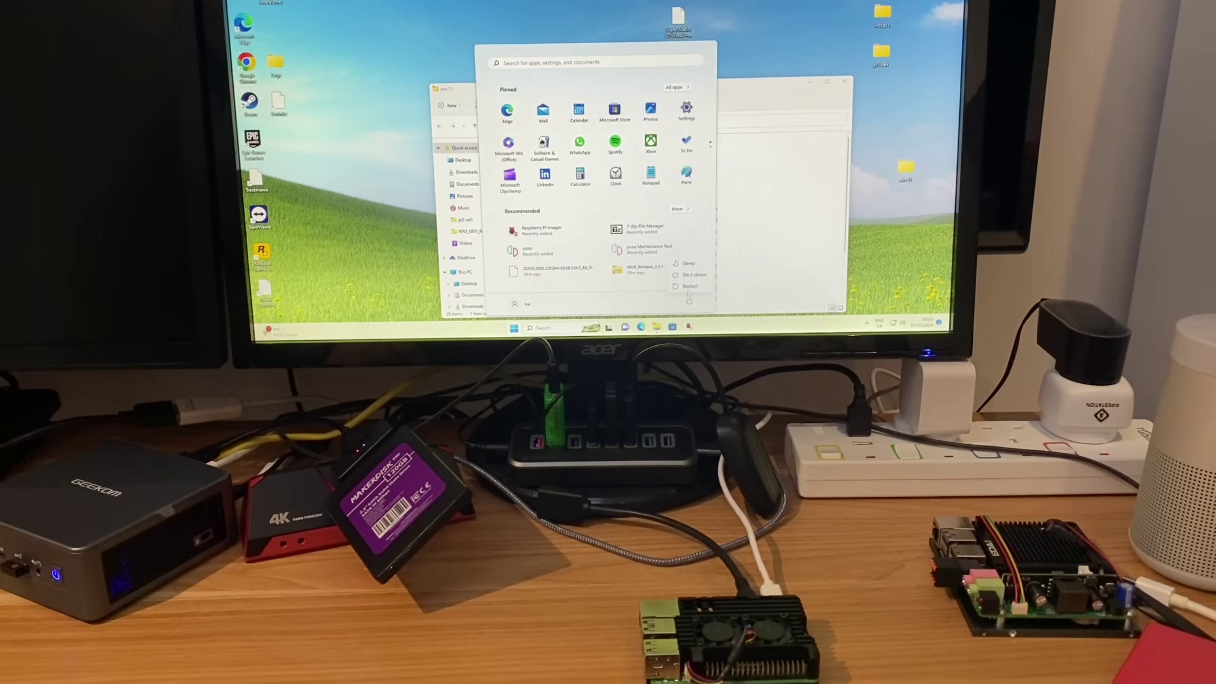
{"action": "left_click", "coordinate": [690, 301]}
{"action": "left_click", "coordinate": [690, 272]}
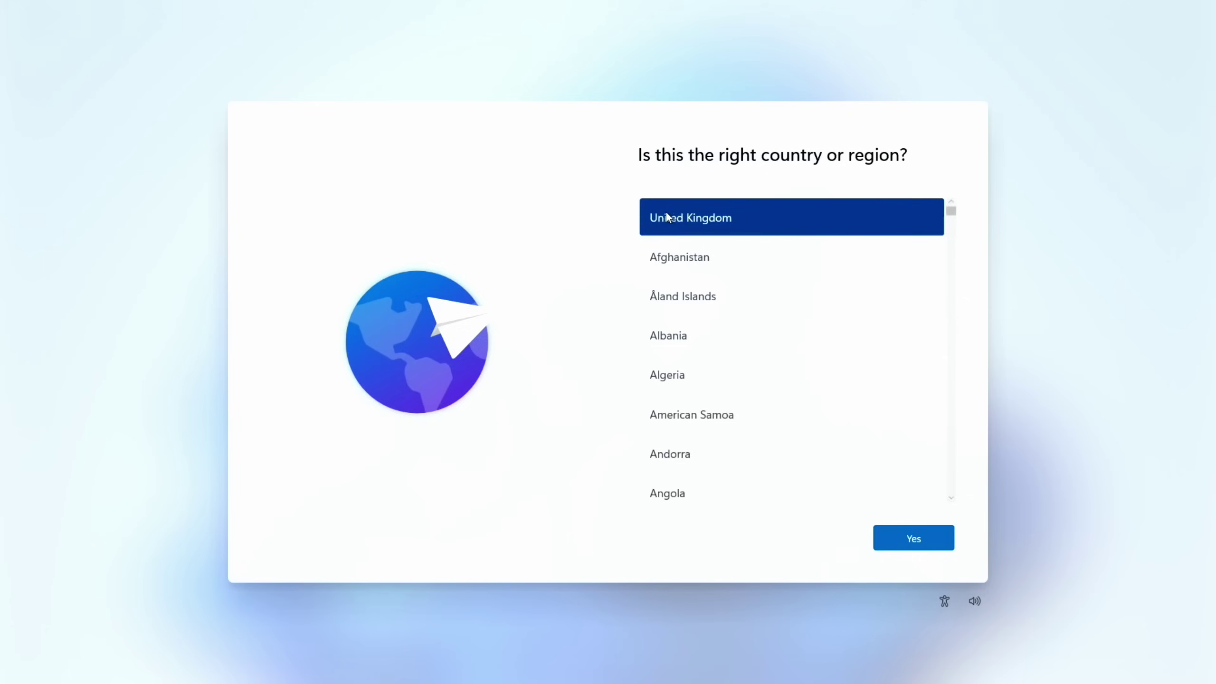
Confirm United Kingdom as both the country and keyboard layout.
{"action": "left_click", "coordinate": [908, 538]}
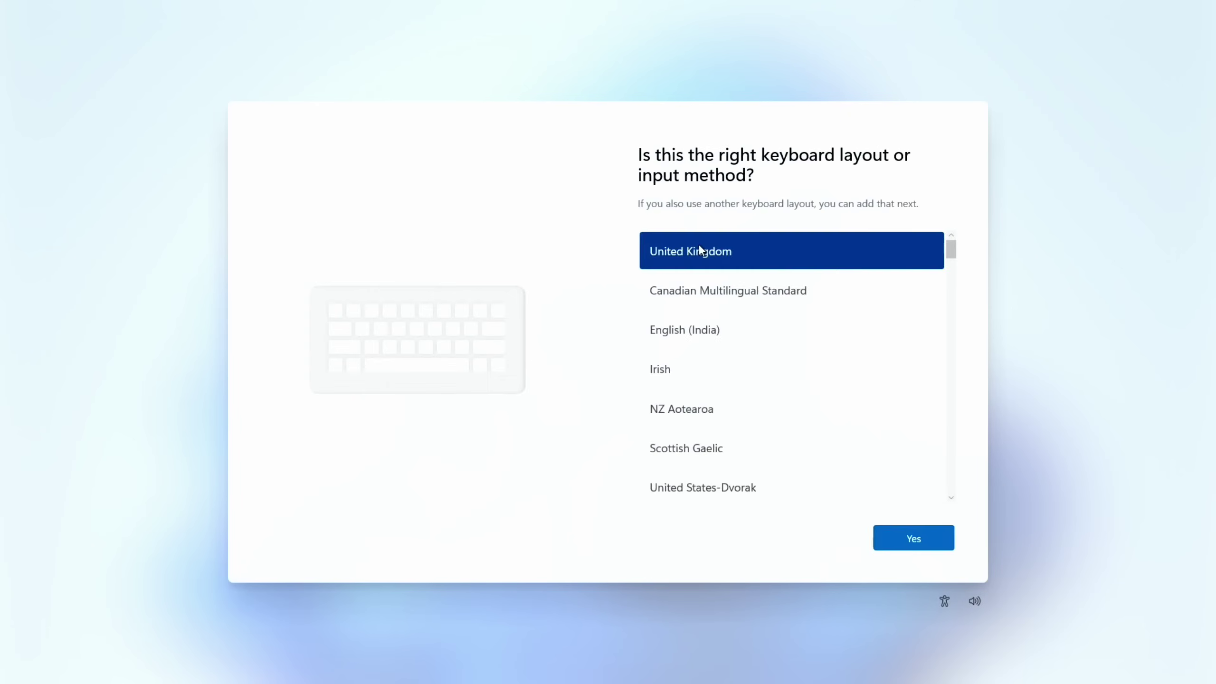
{"action": "left_click", "coordinate": [921, 529]}
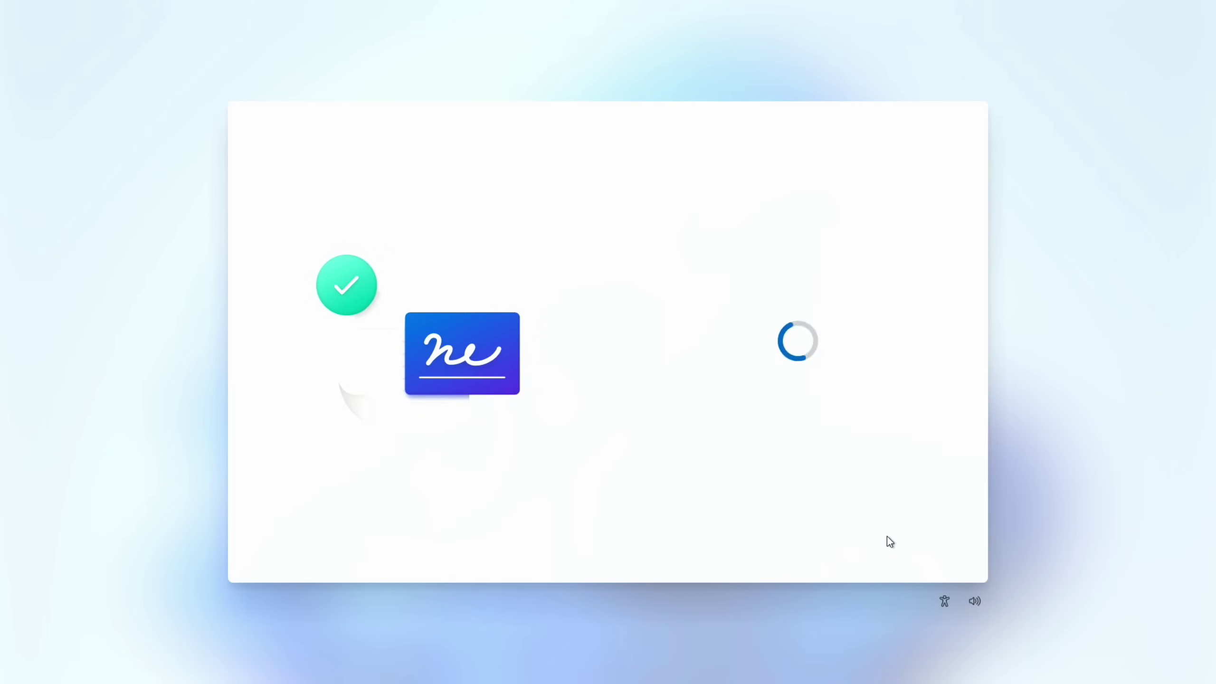
Enter the account's user name and set its password.
{"action": "type", "text": "lee"}
{"action": "left_click", "coordinate": [886, 535]}
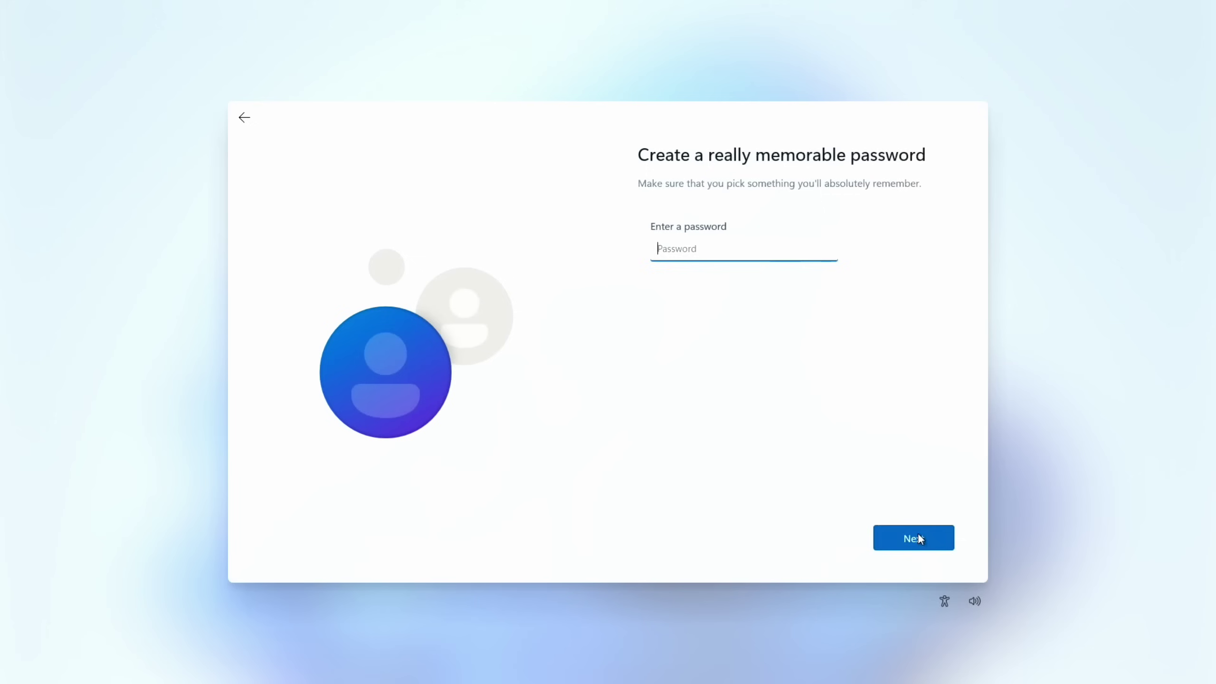
{"action": "type", "text": "1234"}
{"action": "left_click", "coordinate": [926, 537]}
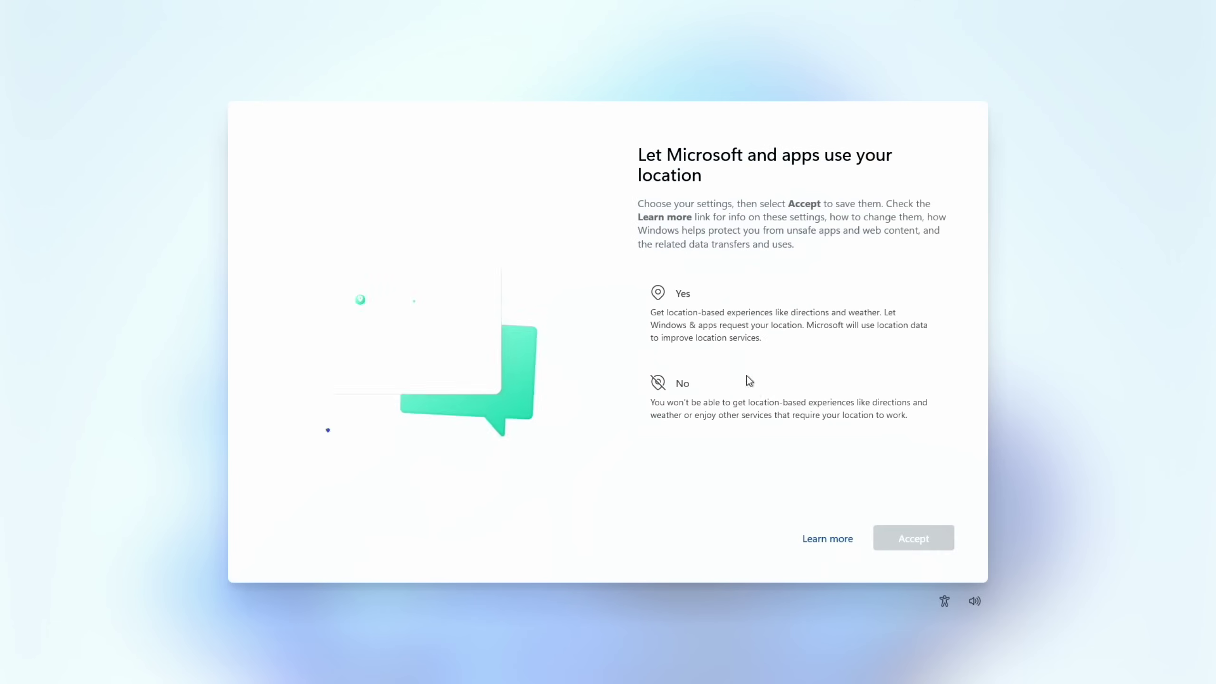
Allow location, turn on Find my device, and include optional diagnostic data.
{"action": "left_click", "coordinate": [705, 317]}
{"action": "left_click", "coordinate": [902, 531]}
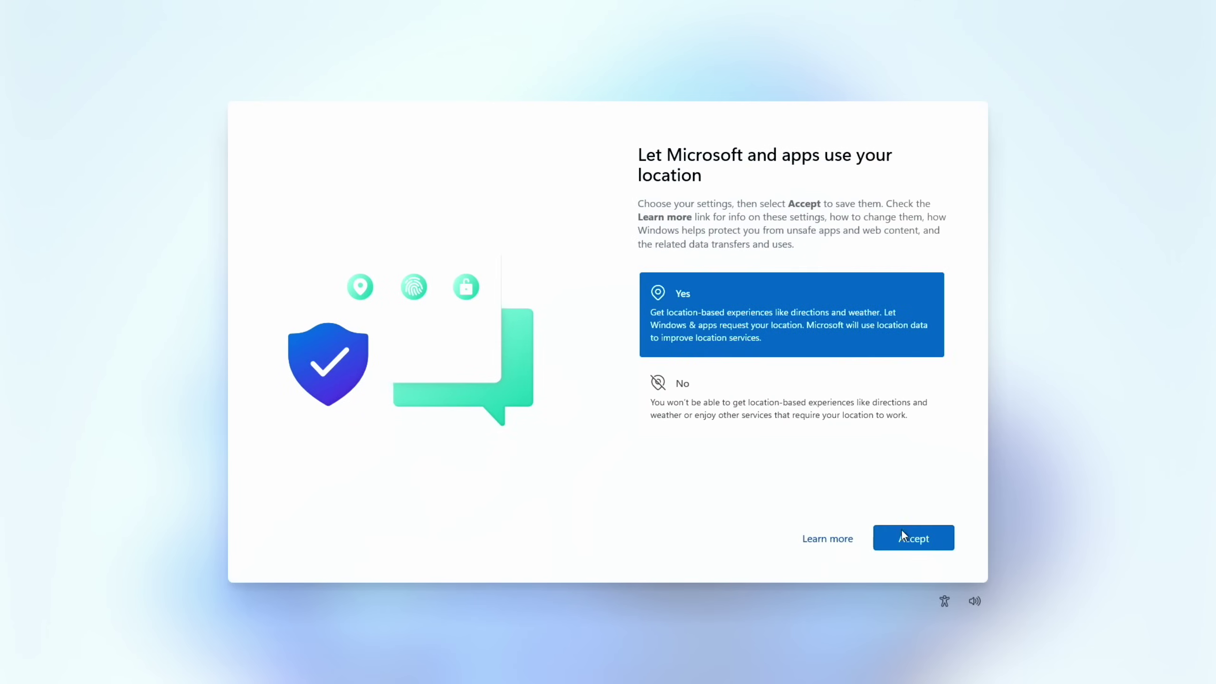
{"action": "left_click", "coordinate": [746, 308]}
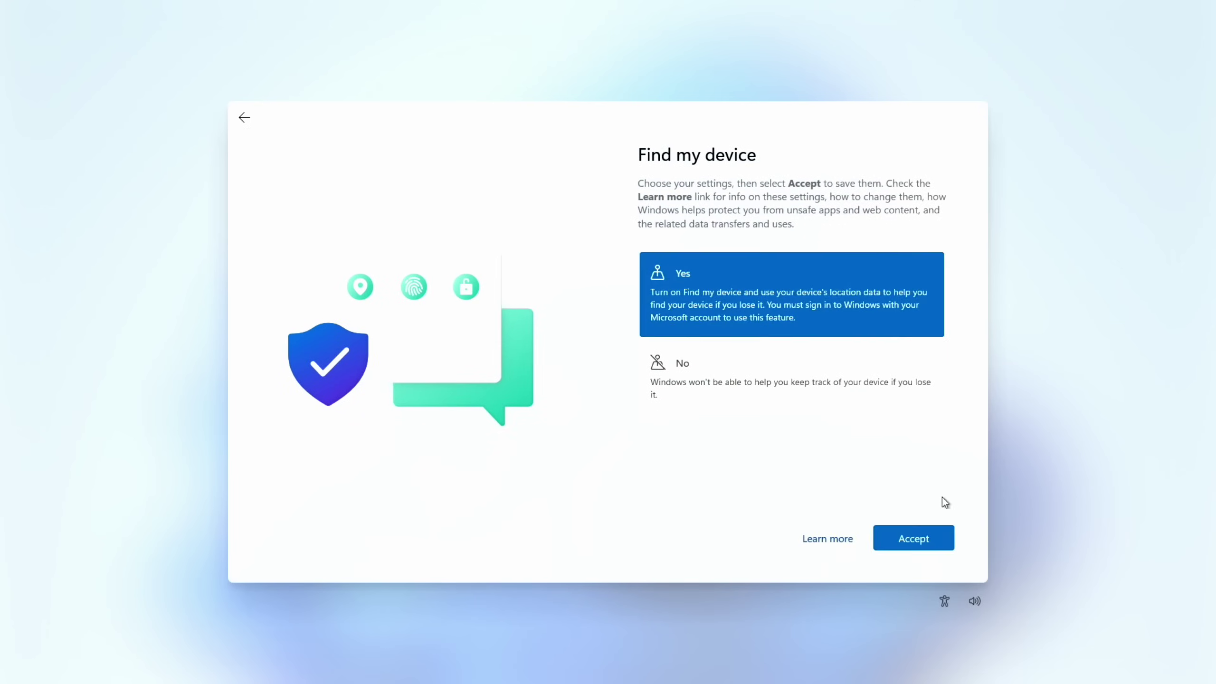
{"action": "left_click", "coordinate": [924, 538]}
{"action": "left_click", "coordinate": [789, 301]}
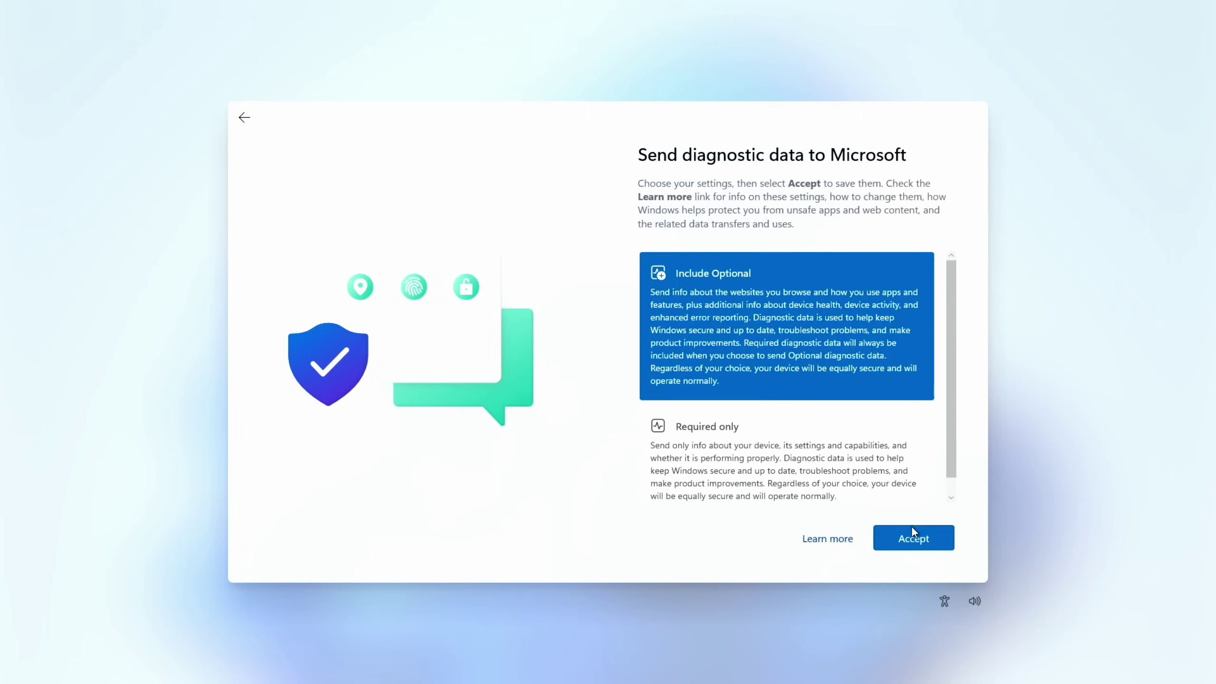
{"action": "left_click", "coordinate": [913, 532]}
Allow inking and typing, tailored experiences, and the advertising ID to finish setup.
{"action": "left_click", "coordinate": [754, 306]}
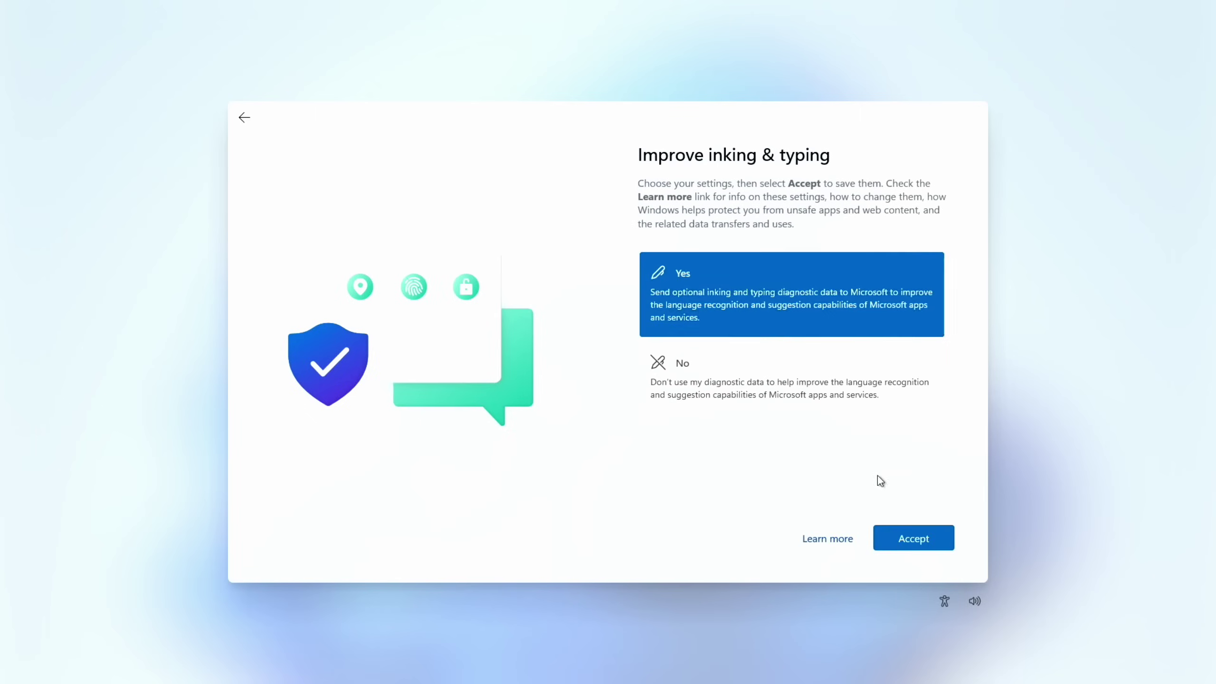
{"action": "left_click", "coordinate": [904, 543]}
{"action": "left_click", "coordinate": [797, 315]}
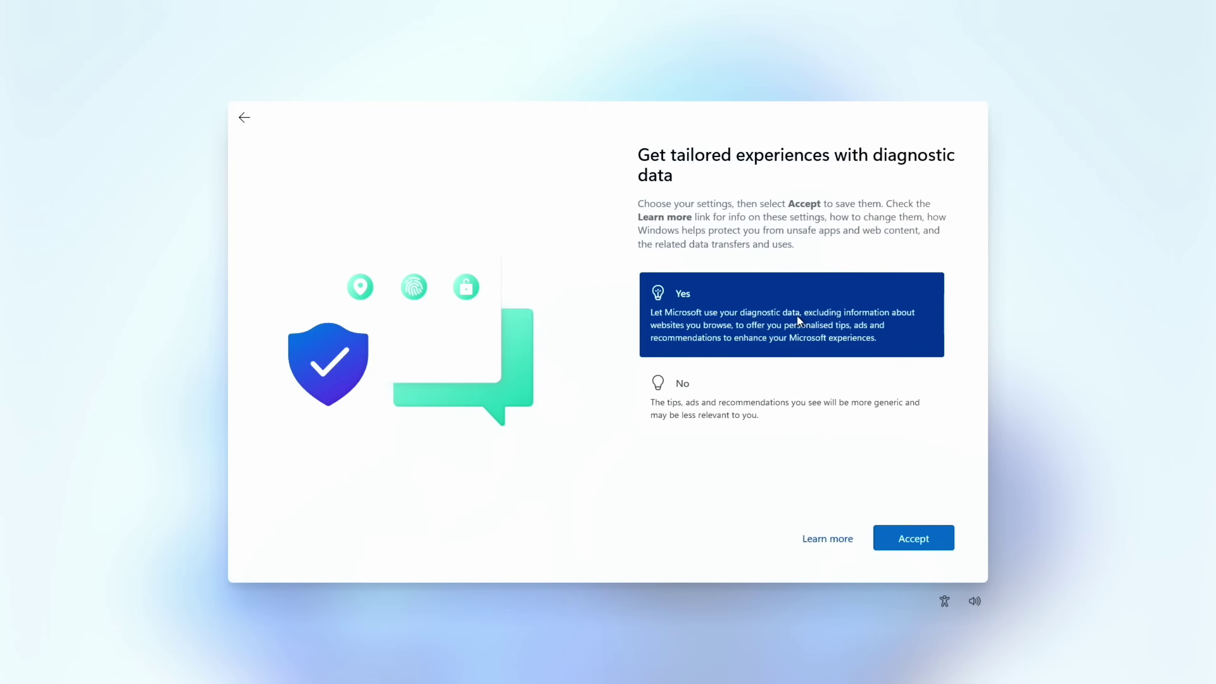
{"action": "left_click", "coordinate": [895, 530]}
{"action": "left_click", "coordinate": [741, 277]}
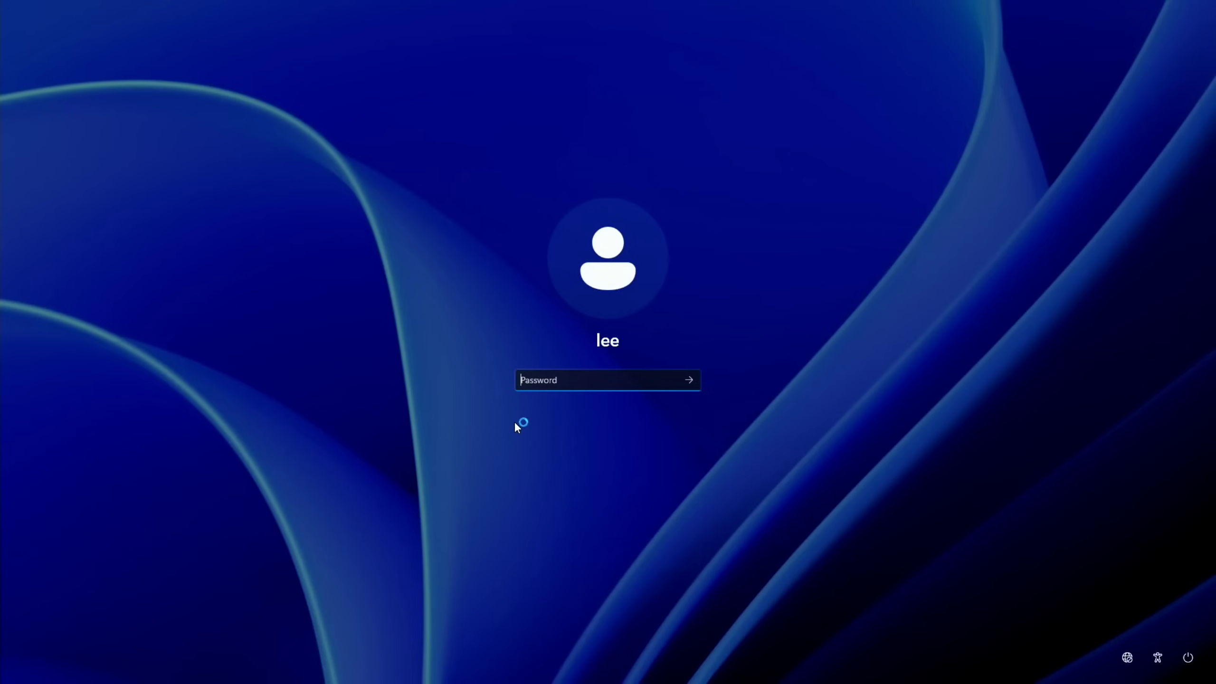
Sign in with the account password and open File Explorer.
{"action": "type", "text": "••••"}
{"action": "key", "text": "Return"}
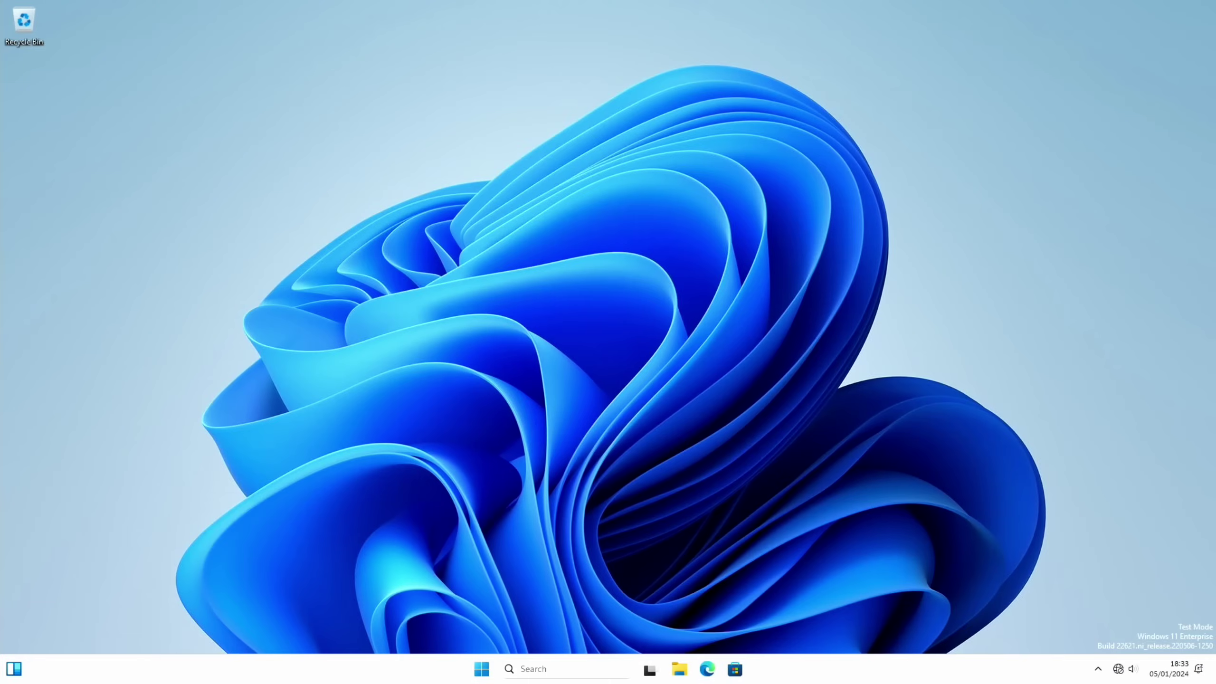
{"action": "key", "text": "super"}
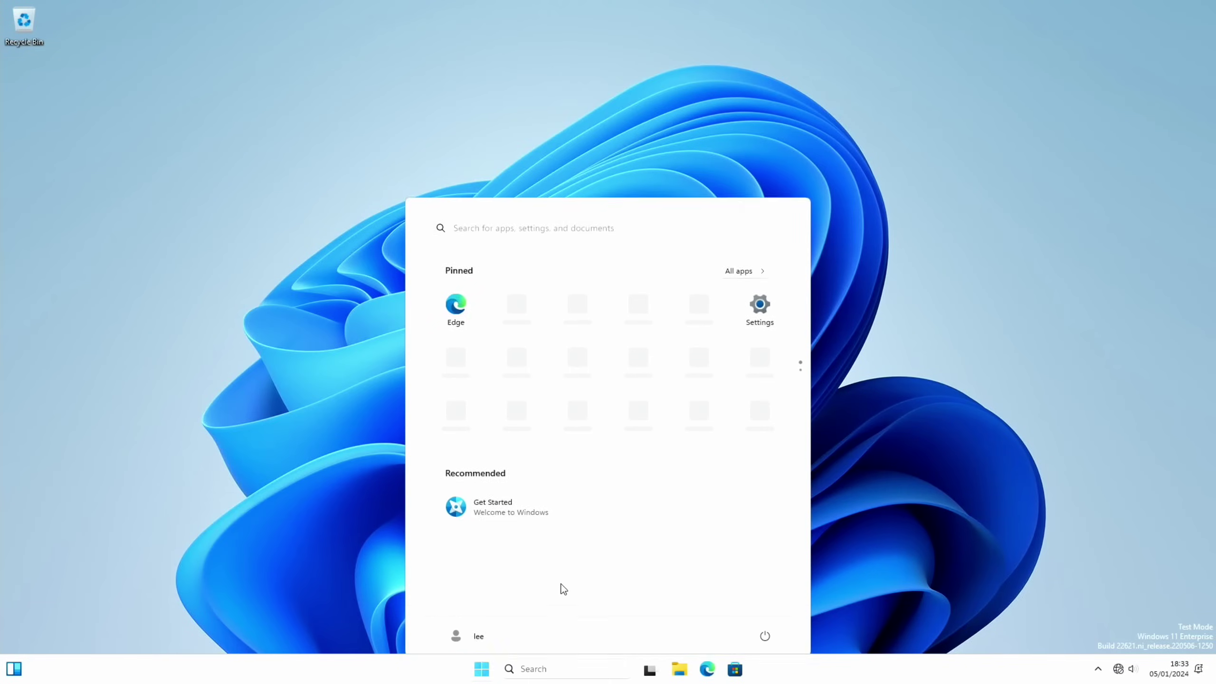
{"action": "key", "text": "super"}
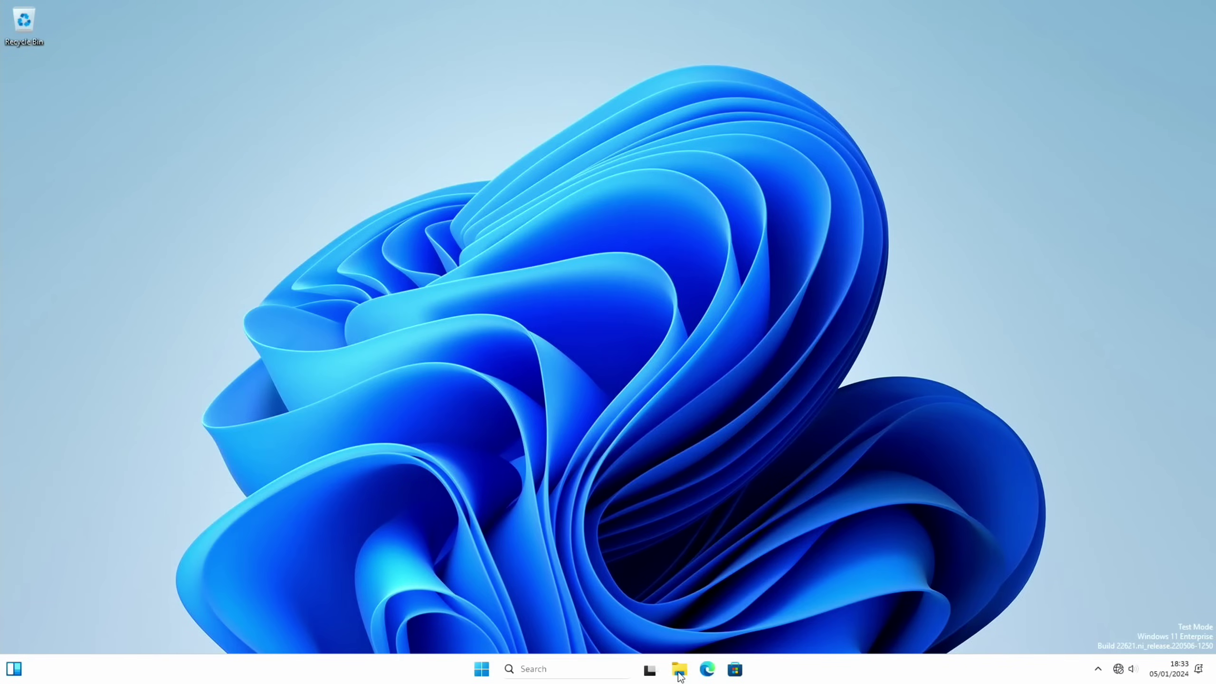
{"action": "left_click", "coordinate": [679, 670]}
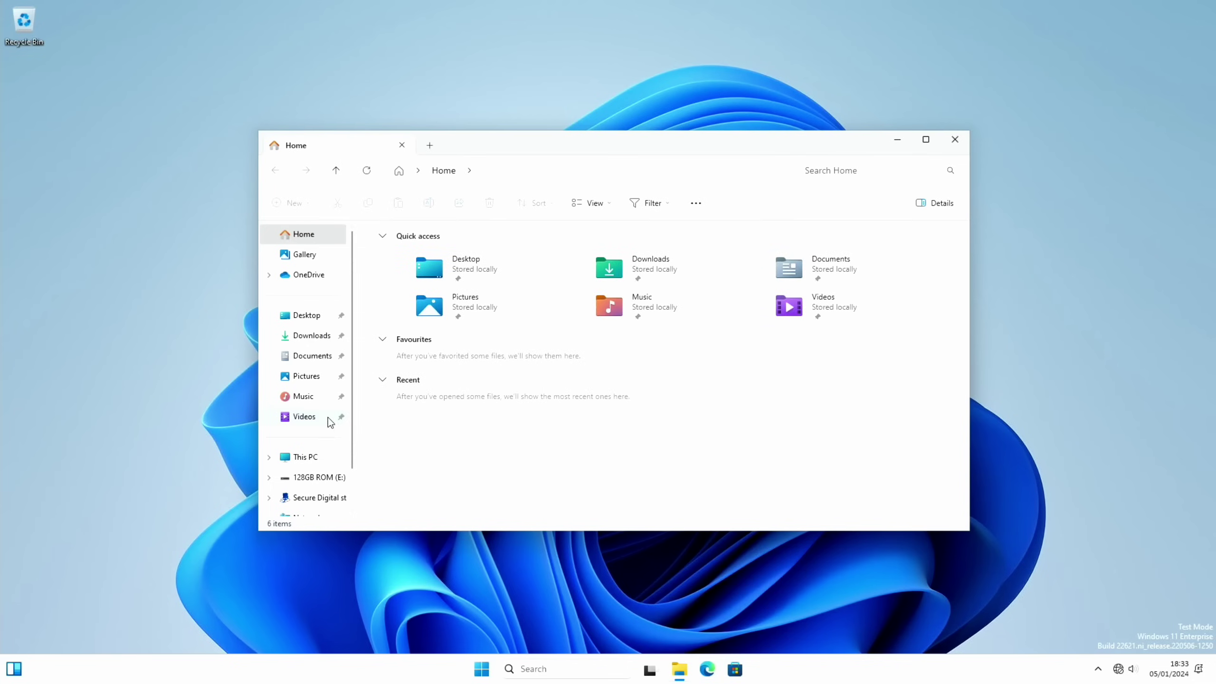
Copy the win files folder from the 128GB ROM (E:) drive onto the desktop.
{"action": "left_click", "coordinate": [319, 478]}
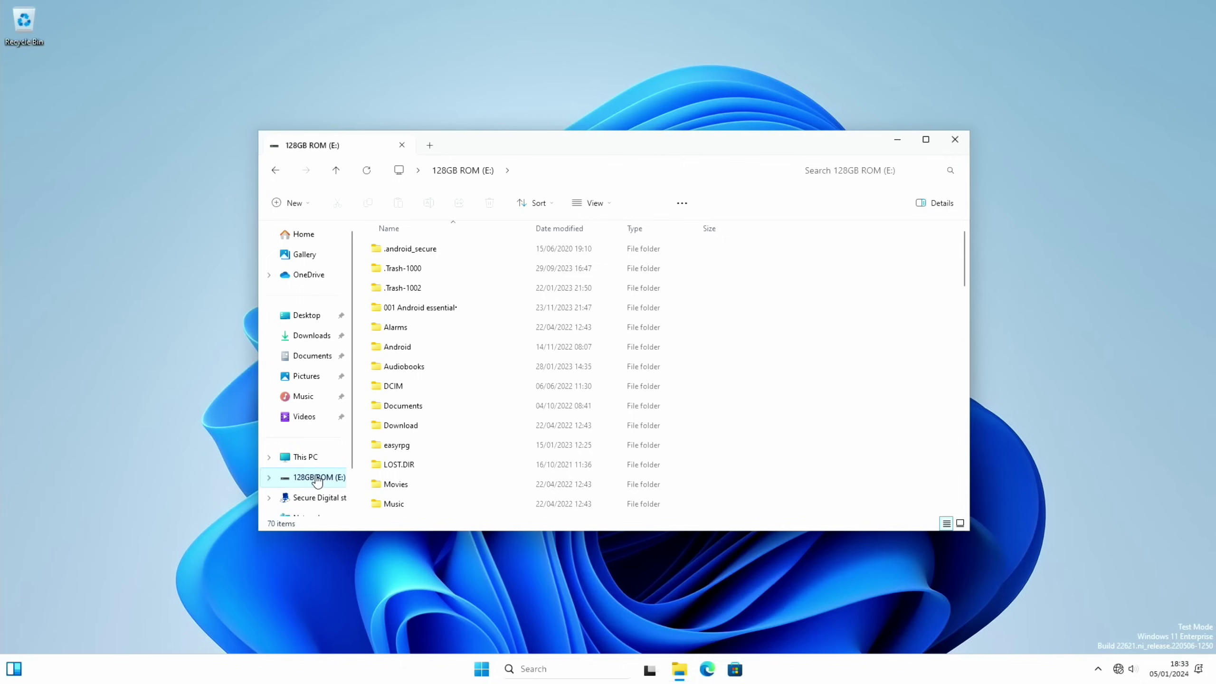
{"action": "scroll", "coordinate": [417, 432], "scroll_direction": "down", "scroll_amount": 4}
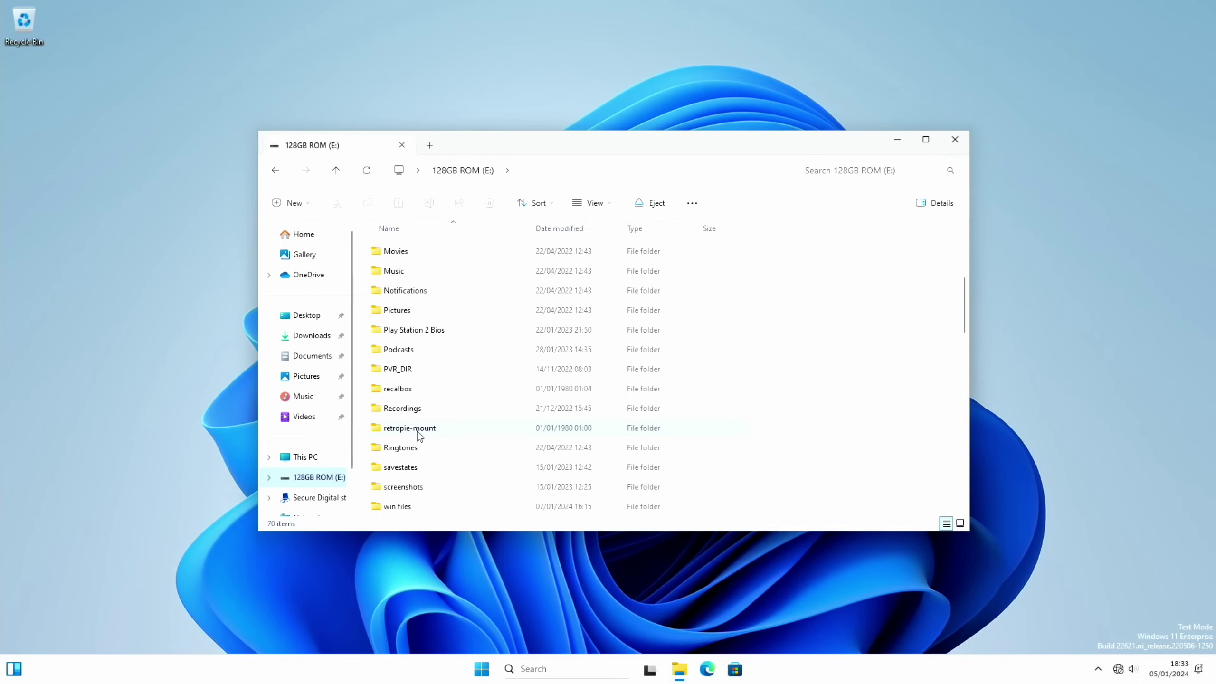
{"action": "scroll", "coordinate": [417, 434], "scroll_direction": "down", "scroll_amount": 5}
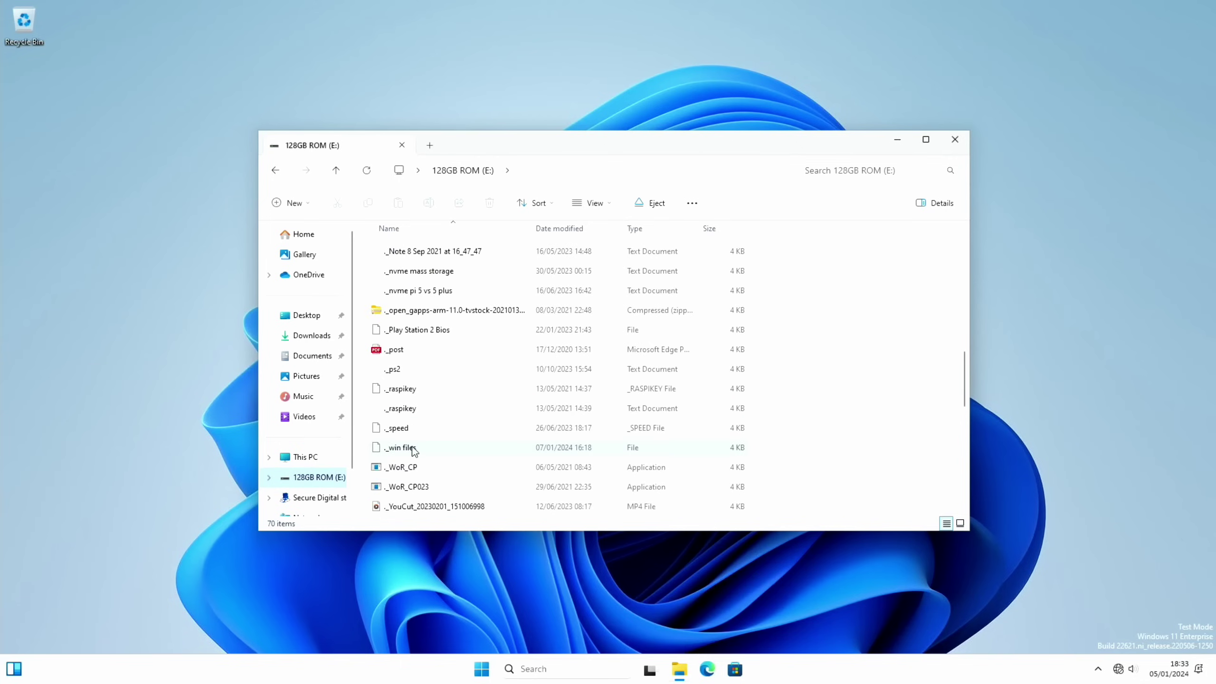
{"action": "scroll", "coordinate": [409, 448], "scroll_direction": "up", "scroll_amount": 9}
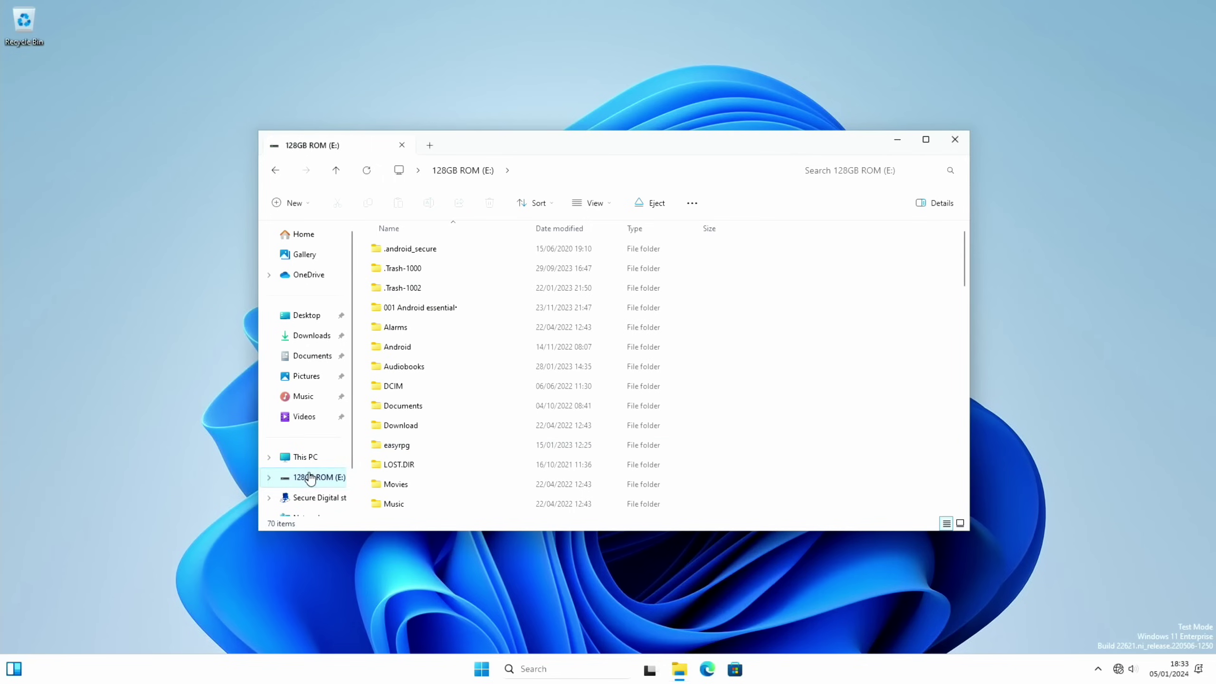
{"action": "scroll", "coordinate": [414, 451], "scroll_direction": "down", "scroll_amount": 6}
{"action": "right_click", "coordinate": [401, 329]}
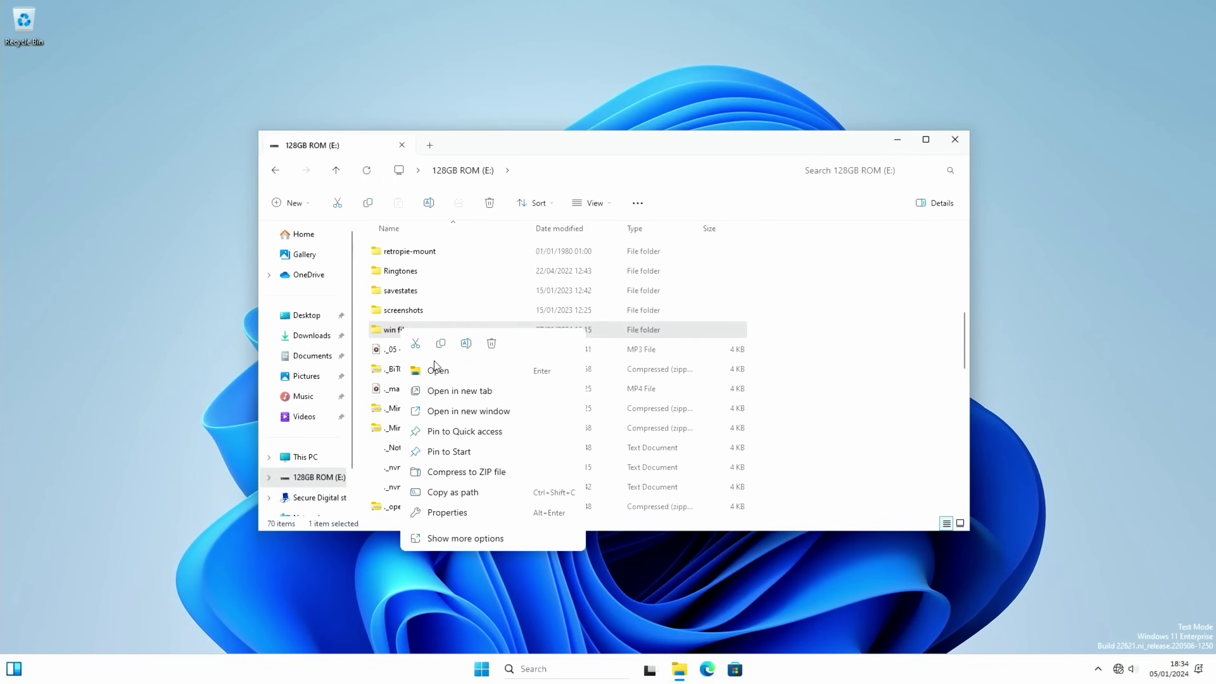
{"action": "left_click", "coordinate": [165, 281]}
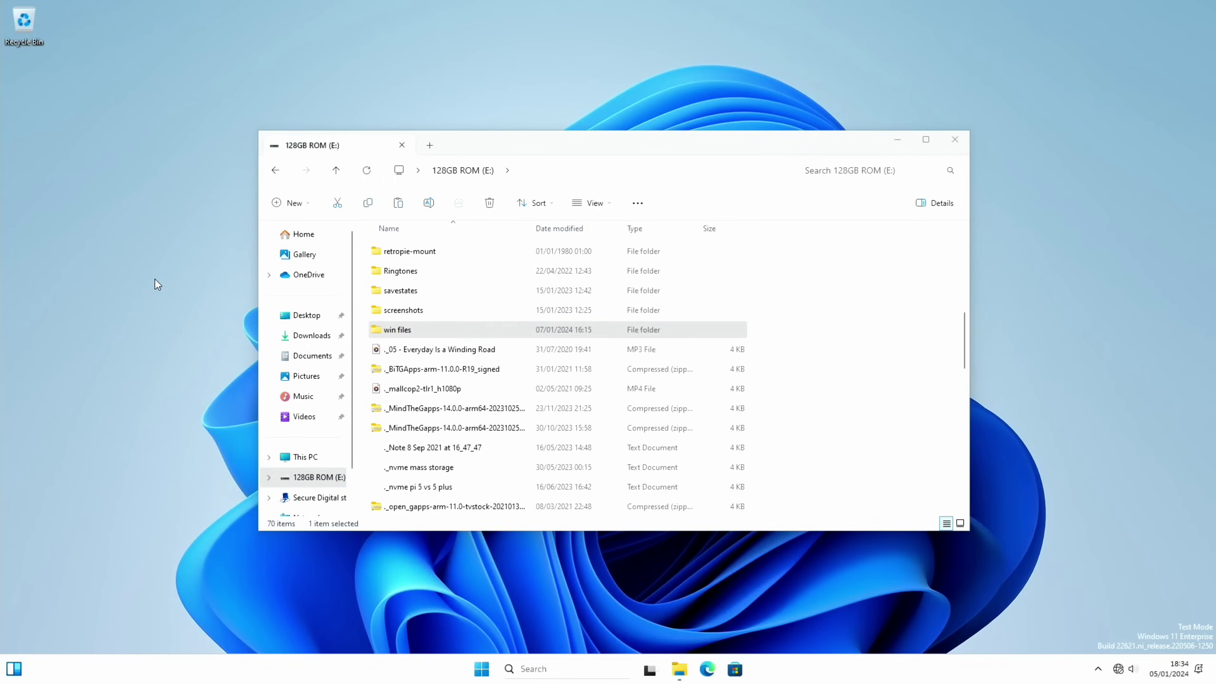
{"action": "right_click", "coordinate": [154, 280]}
{"action": "left_click", "coordinate": [172, 298]}
From the desktop's win files folder, run the Elasto Mania II shareware installer and allow it.
{"action": "double_click", "coordinate": [31, 82]}
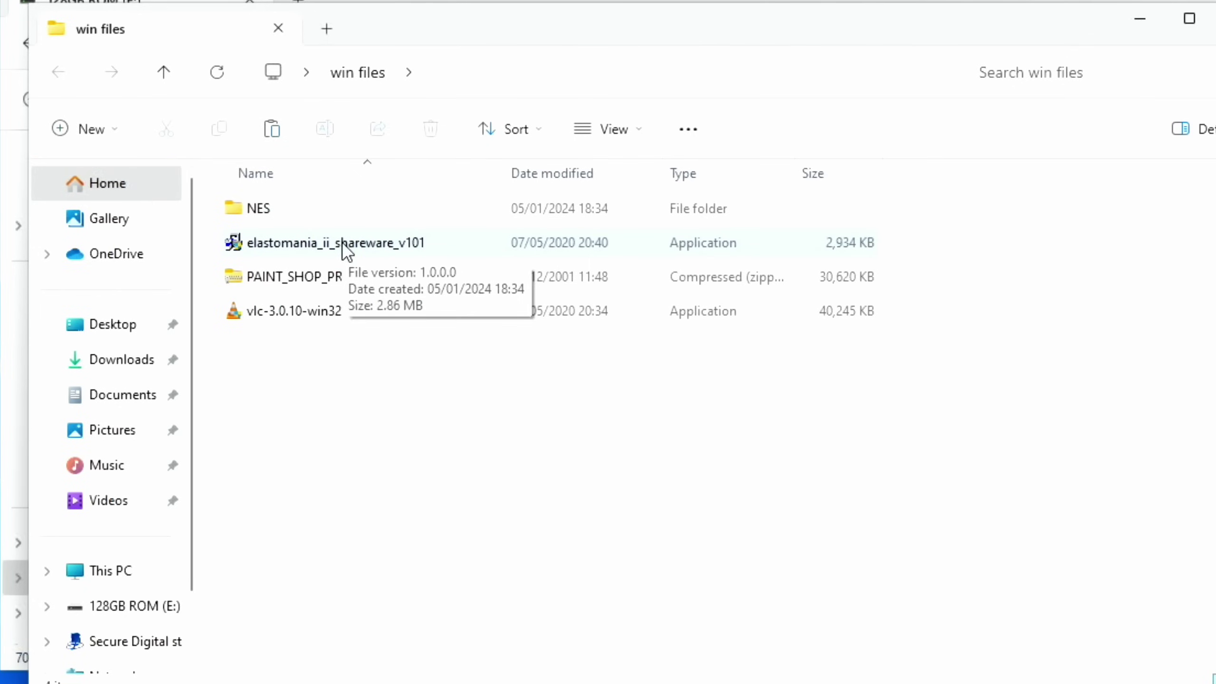
{"action": "left_click", "coordinate": [346, 251]}
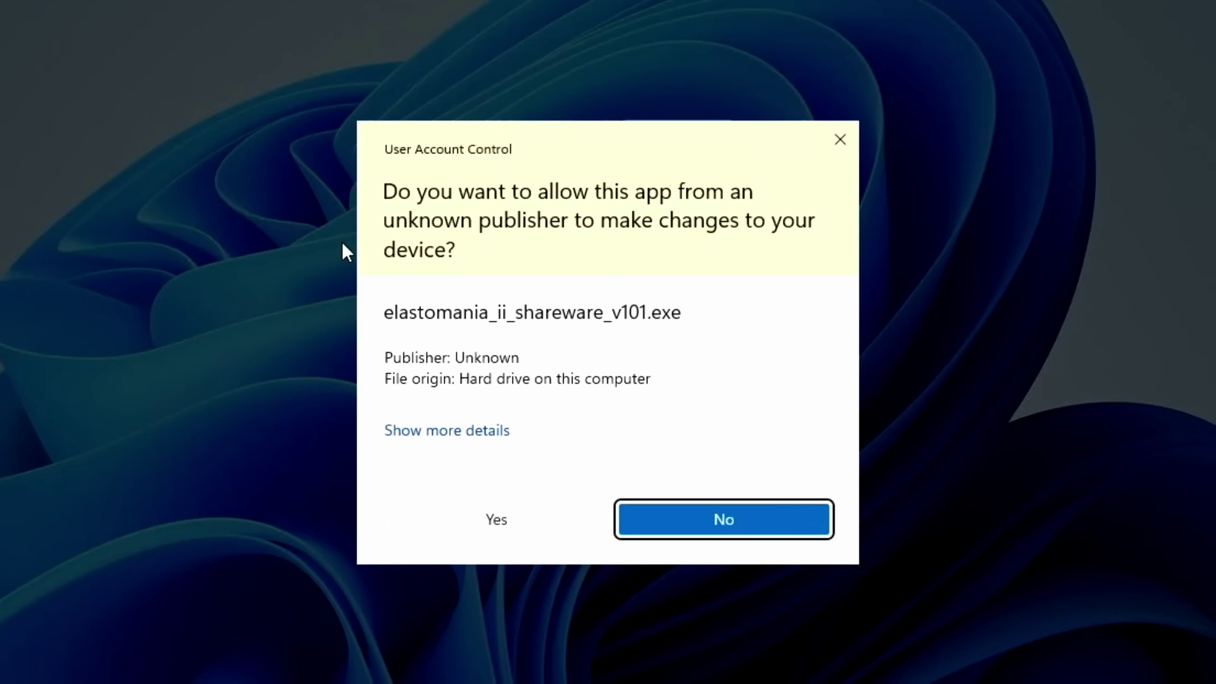
{"action": "left_click", "coordinate": [483, 521]}
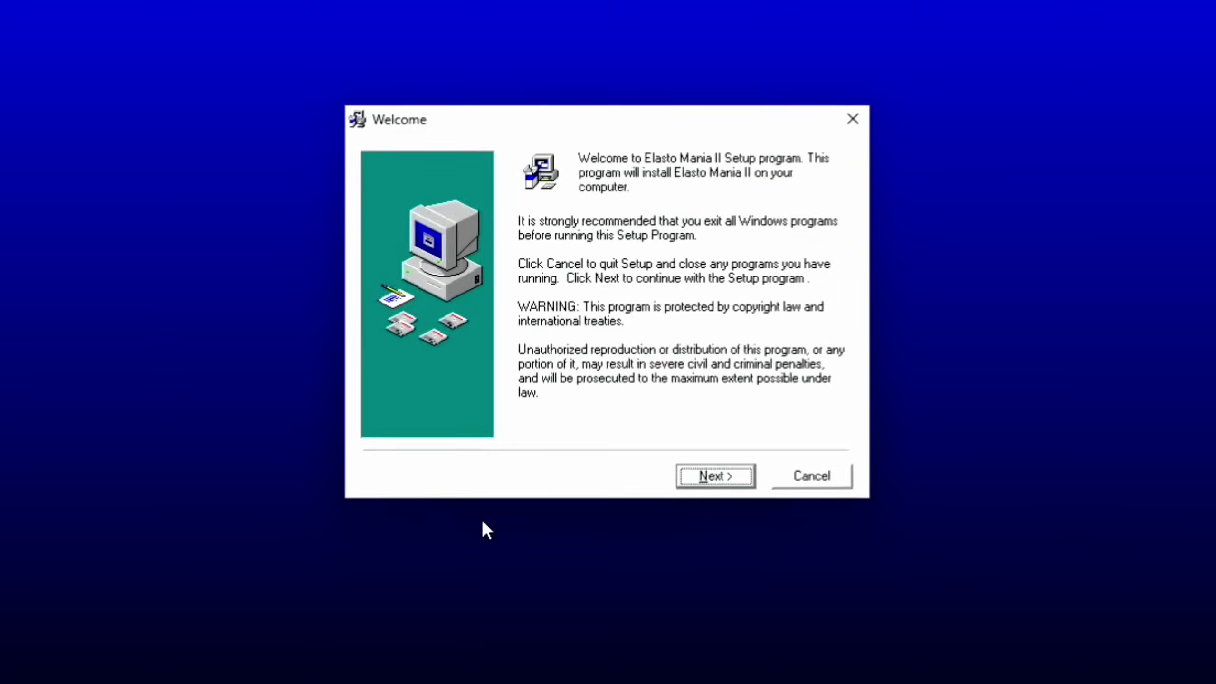
Install Elasto Mania II with the default folder and program group.
{"action": "left_click", "coordinate": [723, 474]}
{"action": "left_click", "coordinate": [723, 475]}
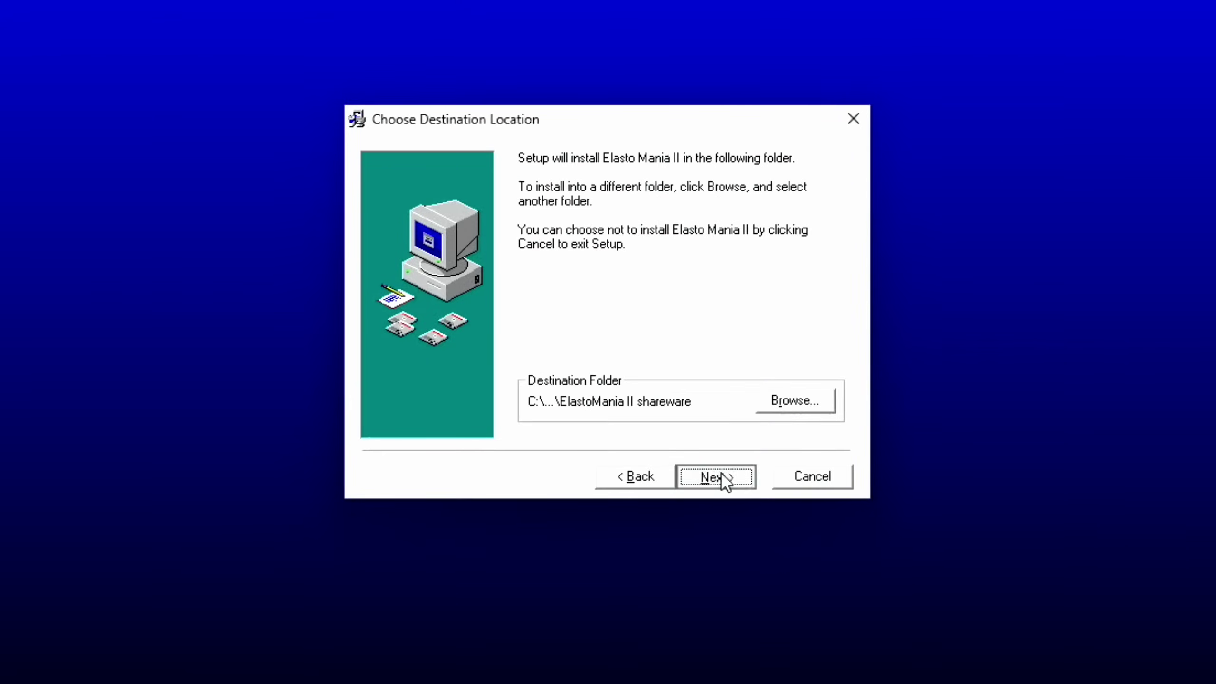
{"action": "left_click", "coordinate": [723, 475]}
{"action": "left_click", "coordinate": [723, 475]}
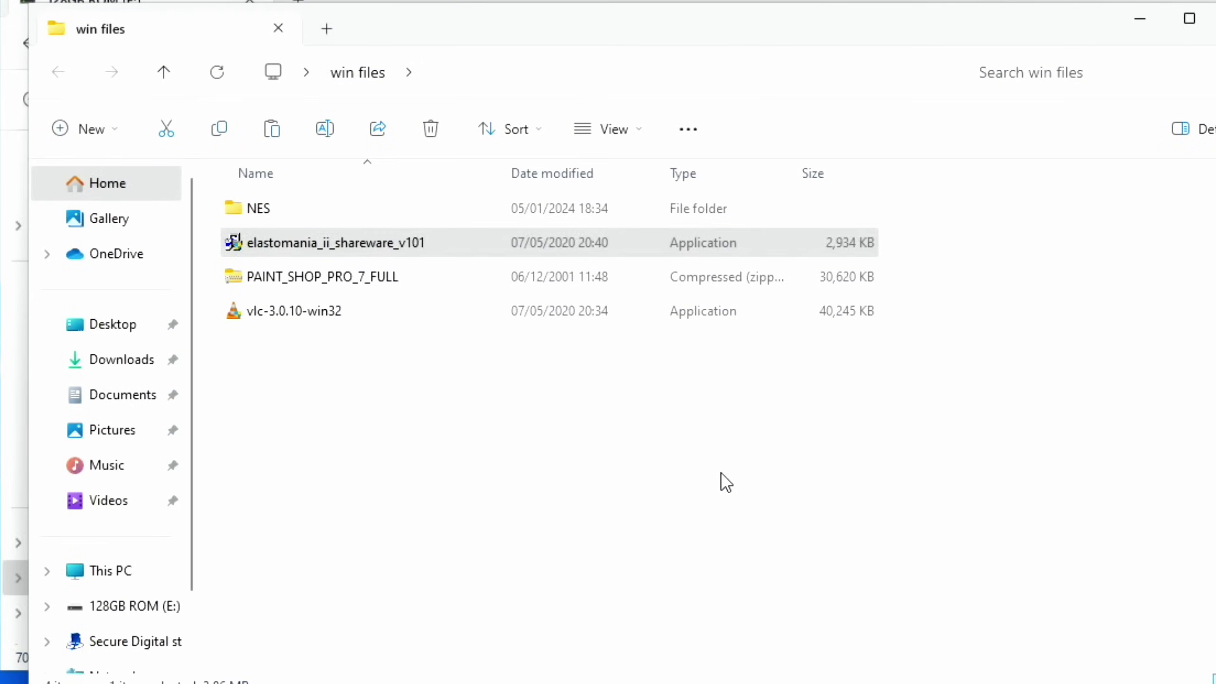
Launch Elasto Mania II by searching 'ela' in Start, and accept Player1 as the player.
{"action": "key", "text": "super"}
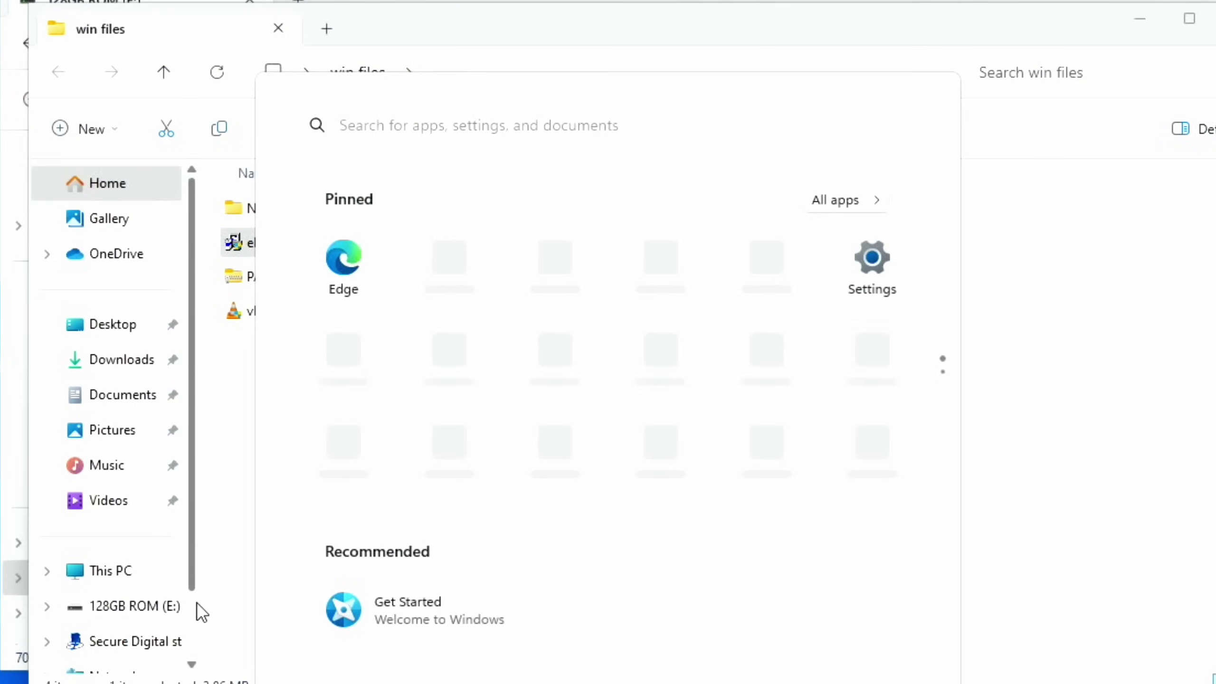
{"action": "type", "text": "ela"}
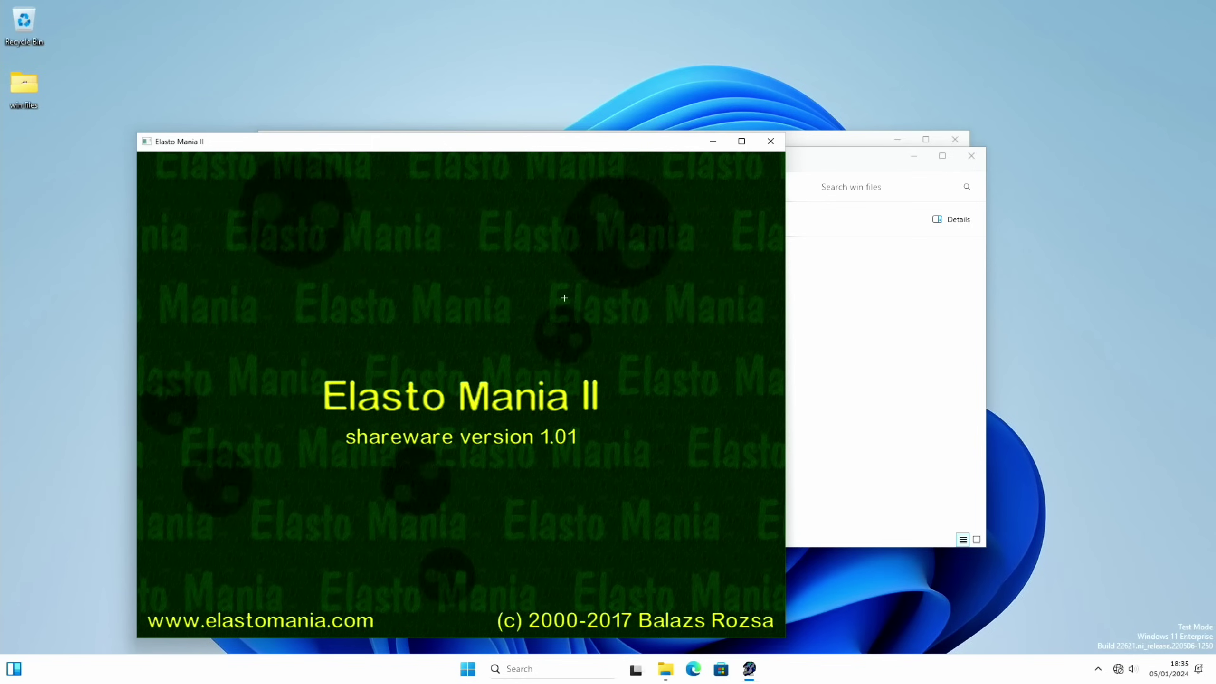
{"action": "key", "text": "Return"}
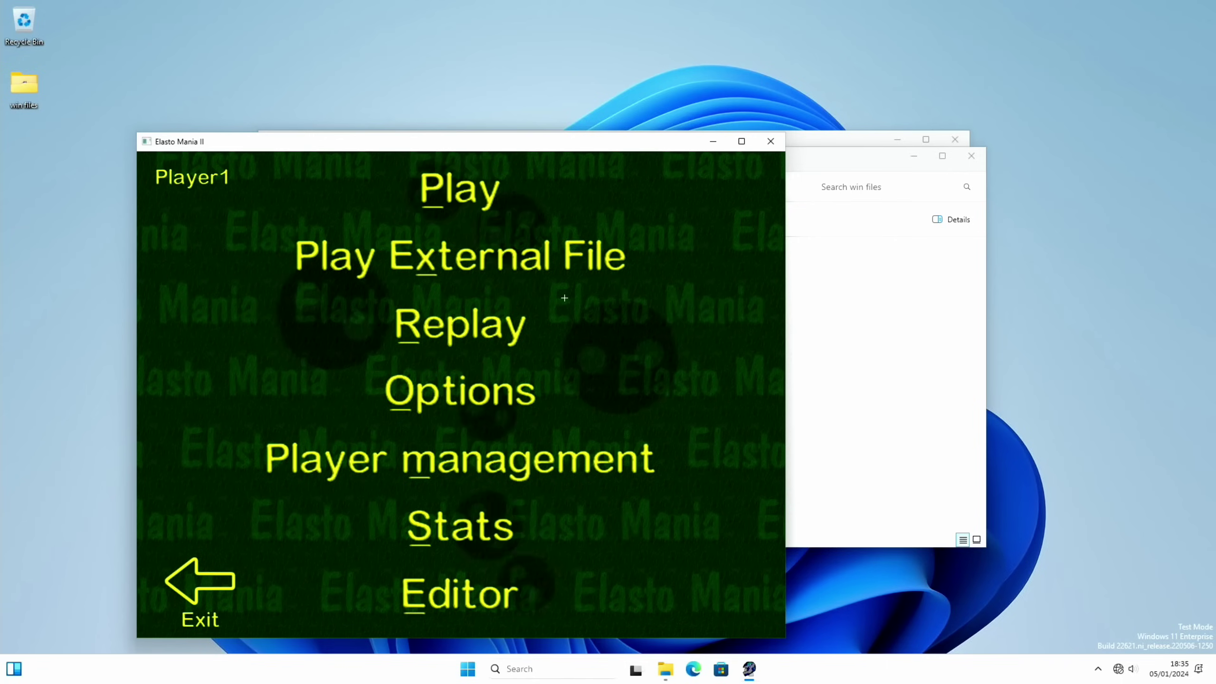
Start level 1 of Pack A and get past the Default Controls screen.
{"action": "left_click", "coordinate": [488, 178]}
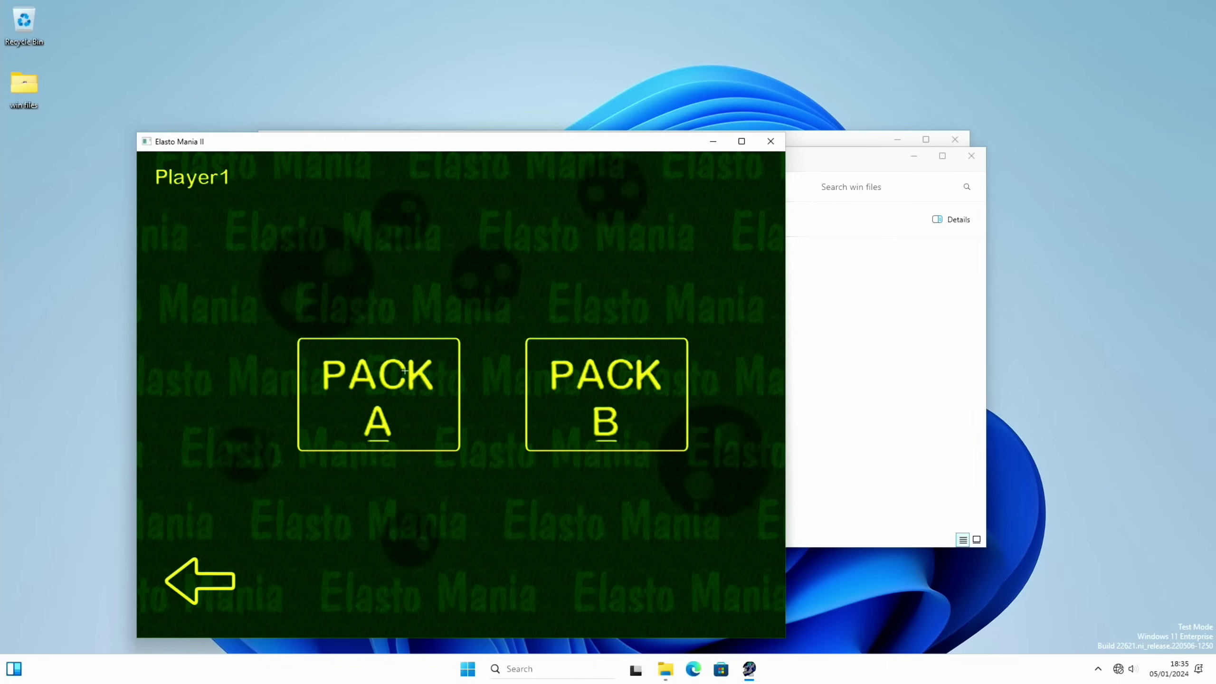
{"action": "left_click", "coordinate": [378, 394]}
{"action": "left_click", "coordinate": [360, 261]}
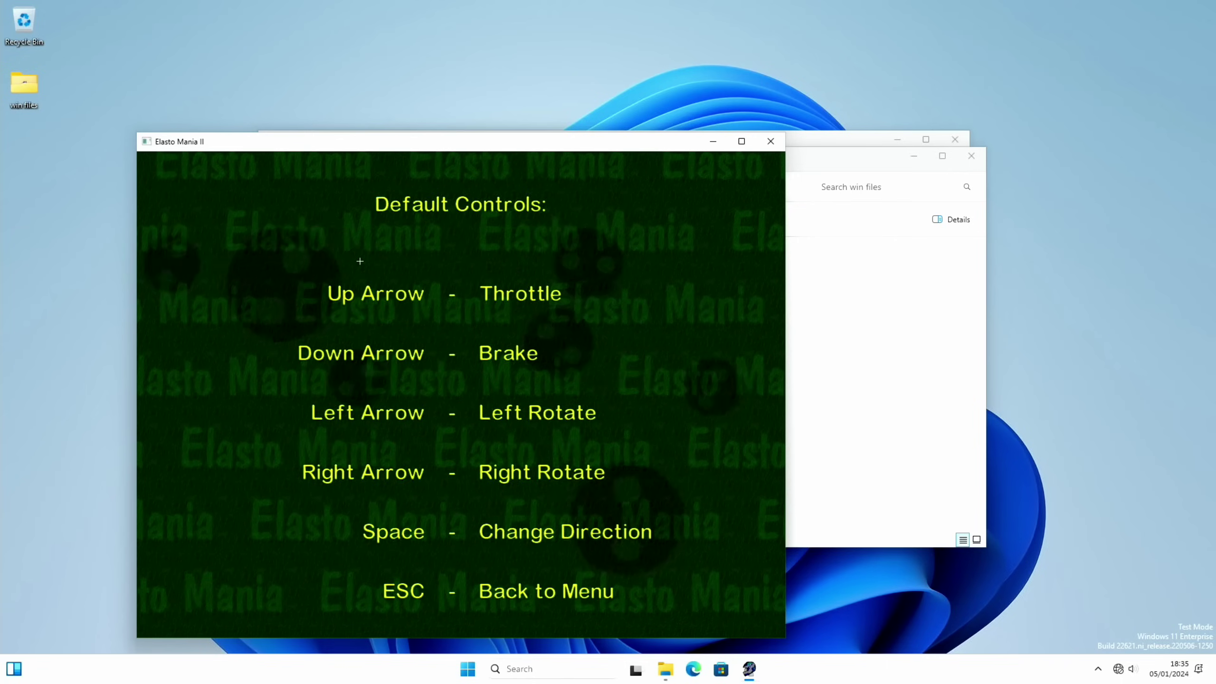
{"action": "left_click", "coordinate": [449, 284]}
Ride the motorbike with the Up arrow over the hills and past the tree.
{"action": "key", "text": "Up"}
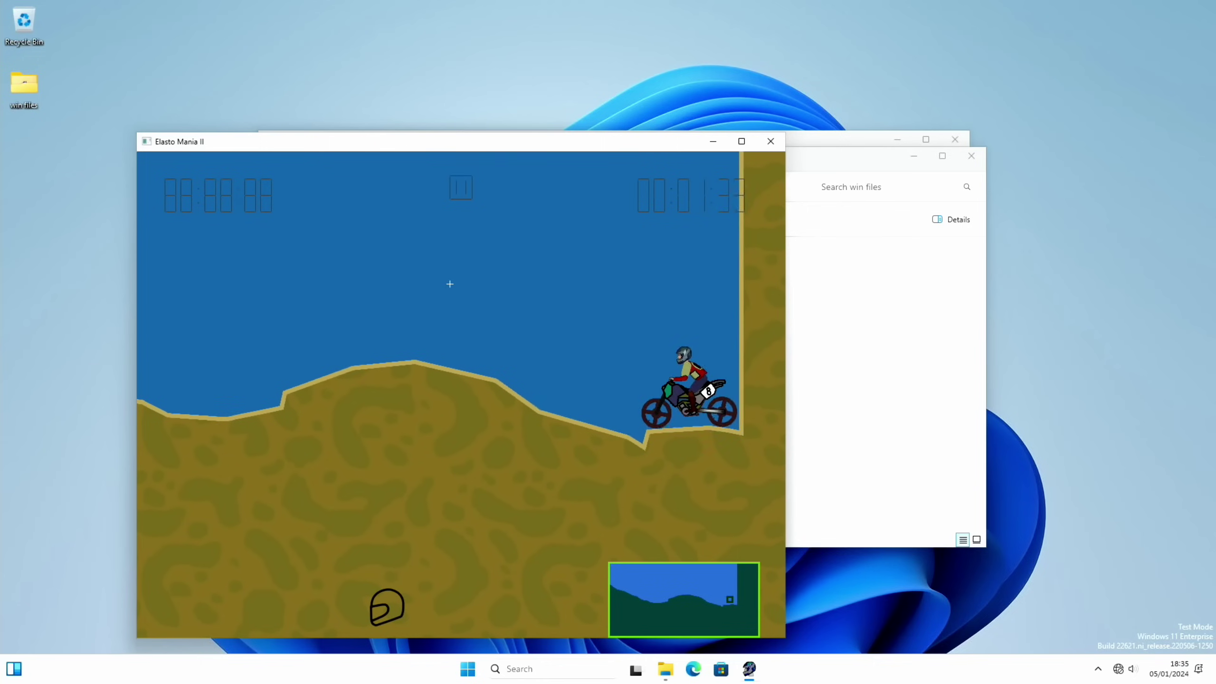
{"action": "key", "text": "Up"}
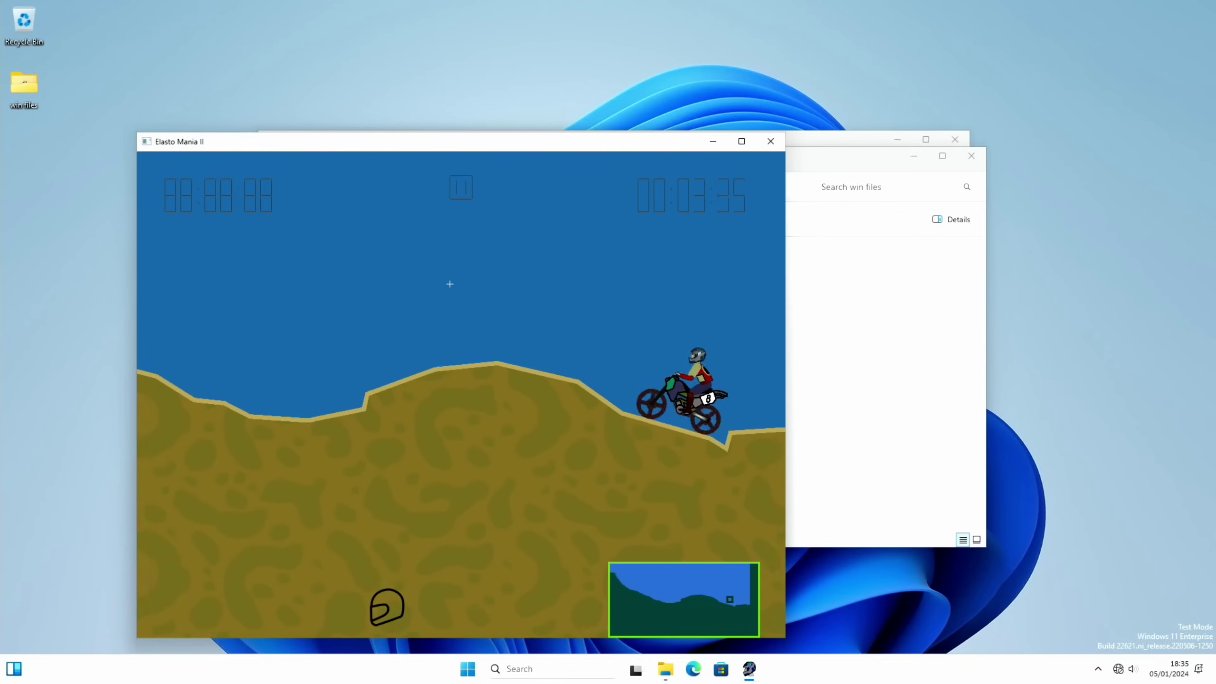
{"action": "key", "text": "Up"}
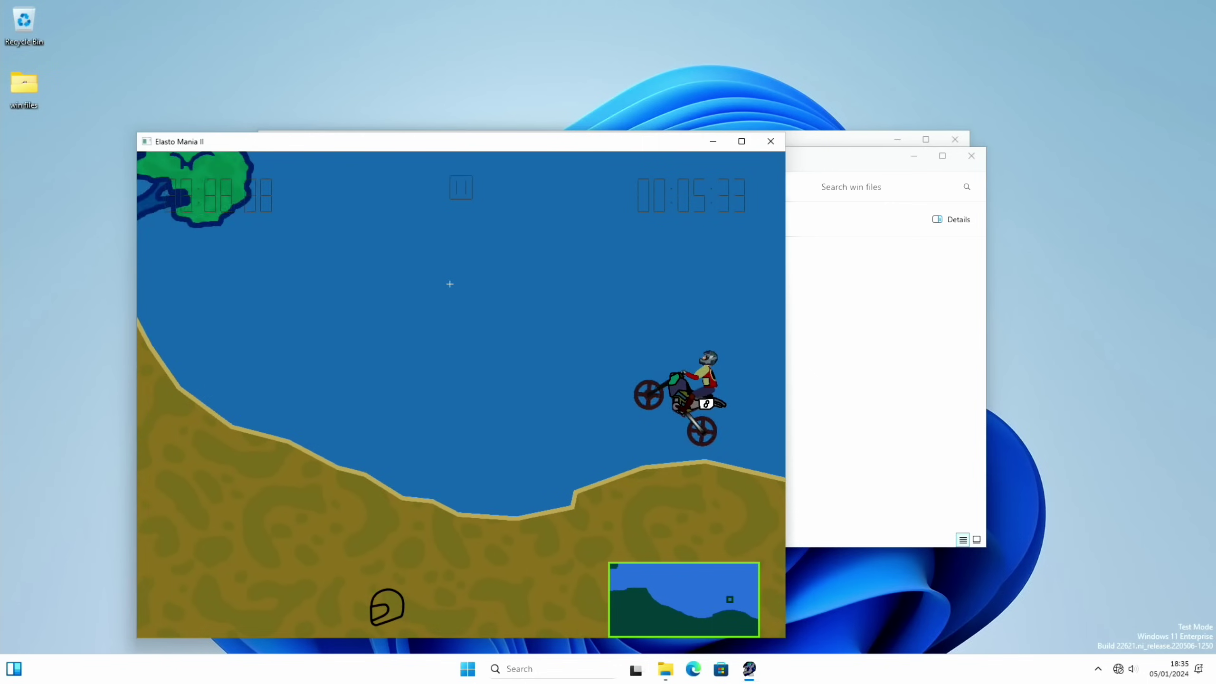
{"action": "key", "text": "Up"}
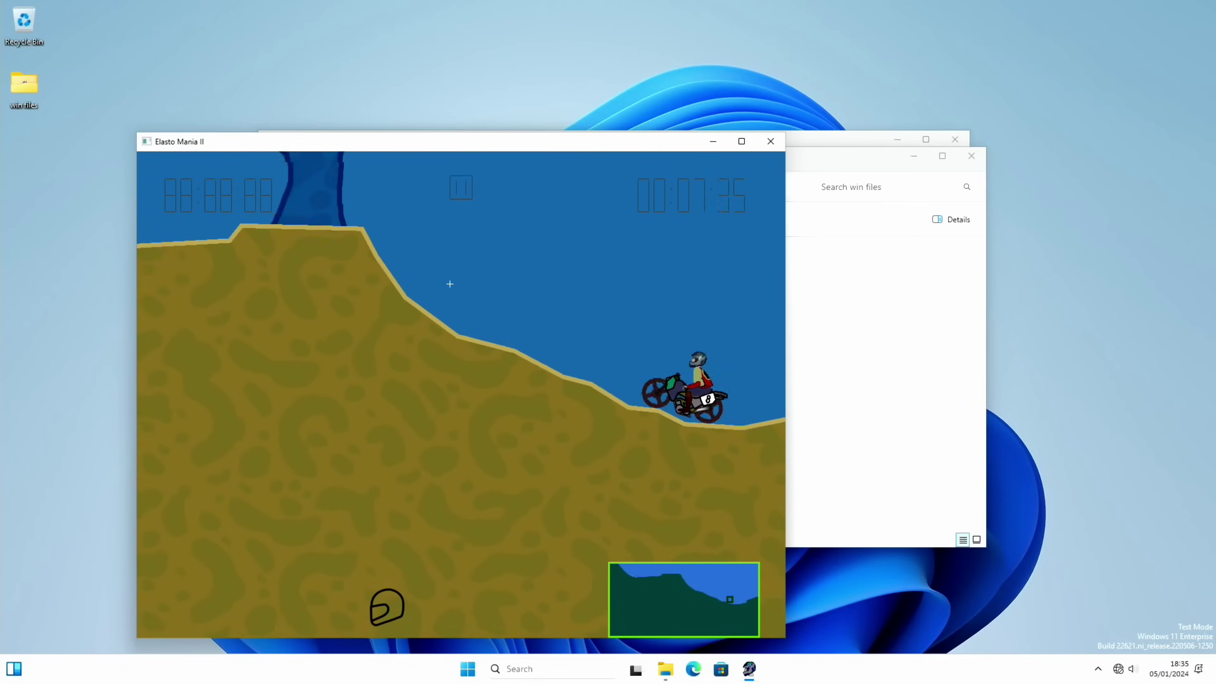
{"action": "key", "text": "Up"}
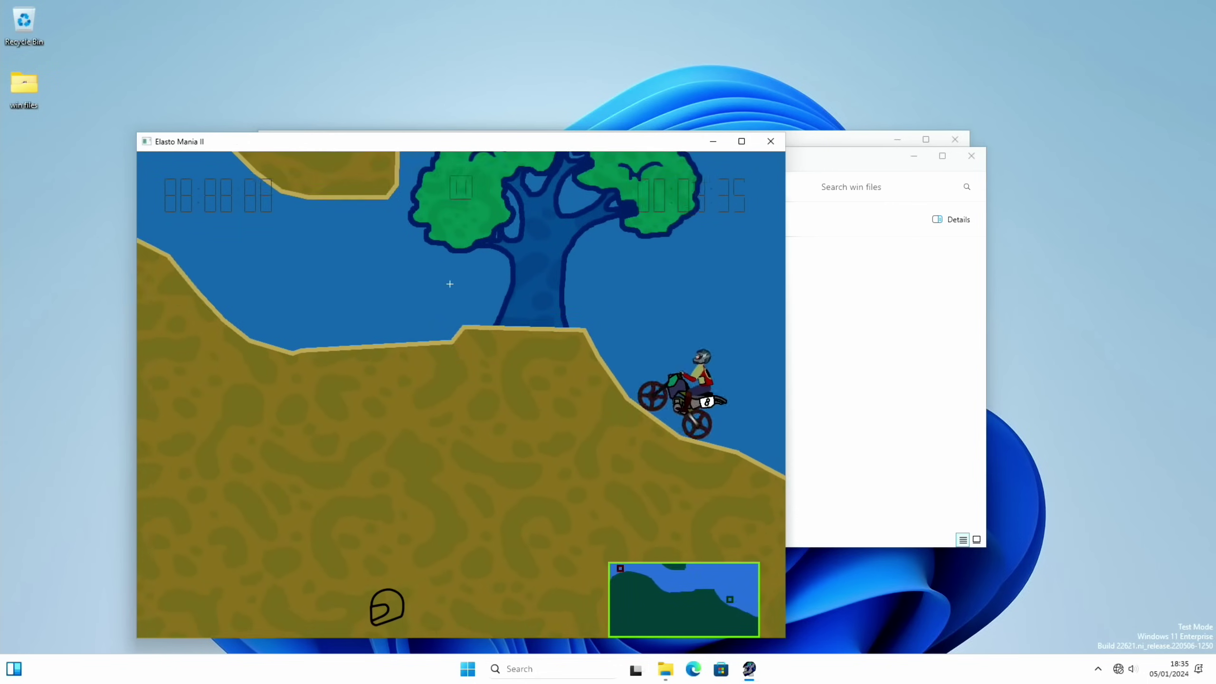
{"action": "key", "text": "Up"}
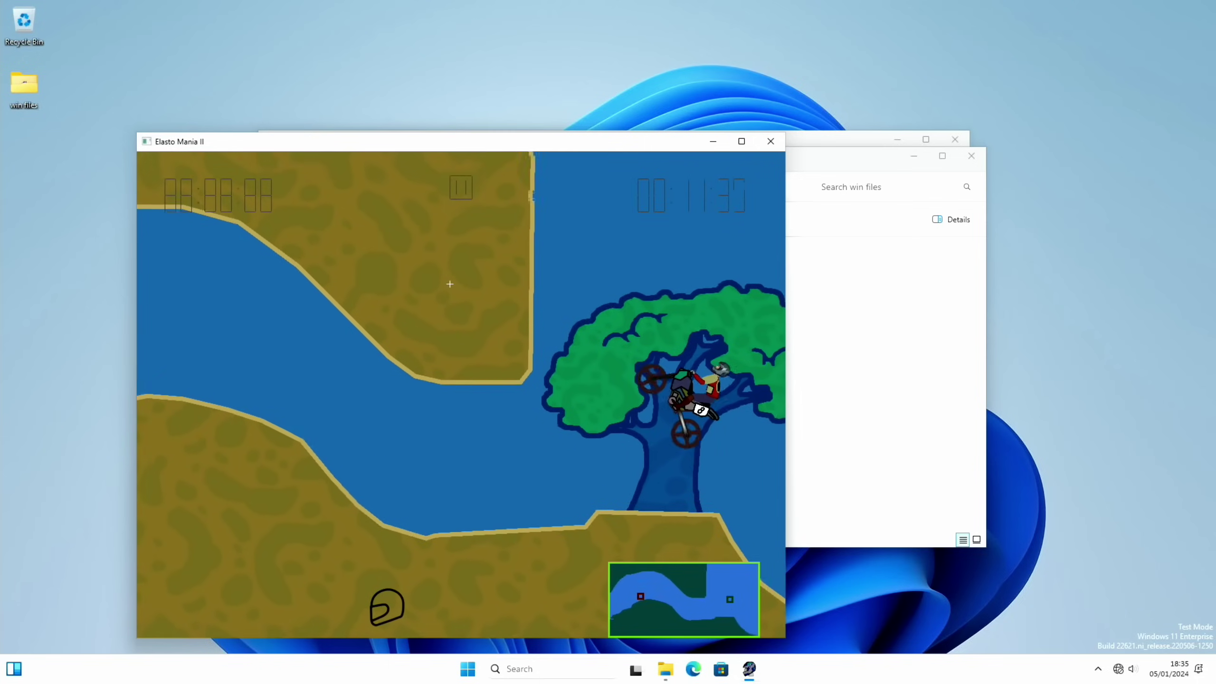
{"action": "key", "text": "Up"}
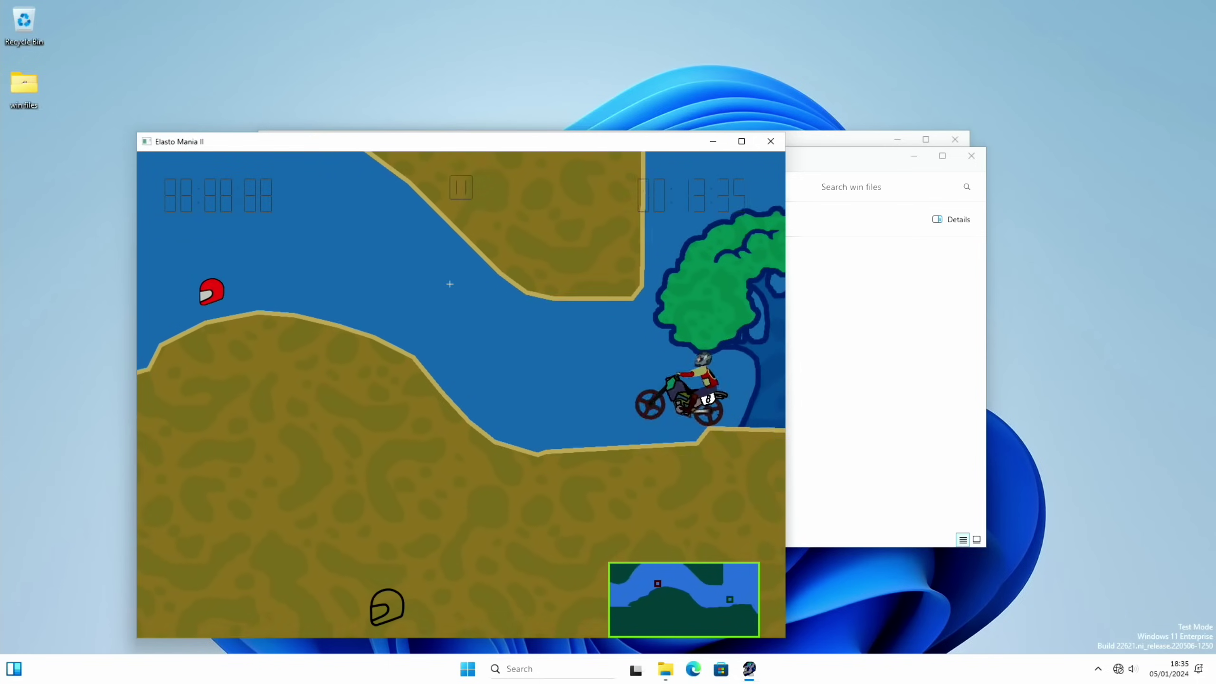
{"action": "key", "text": "Up"}
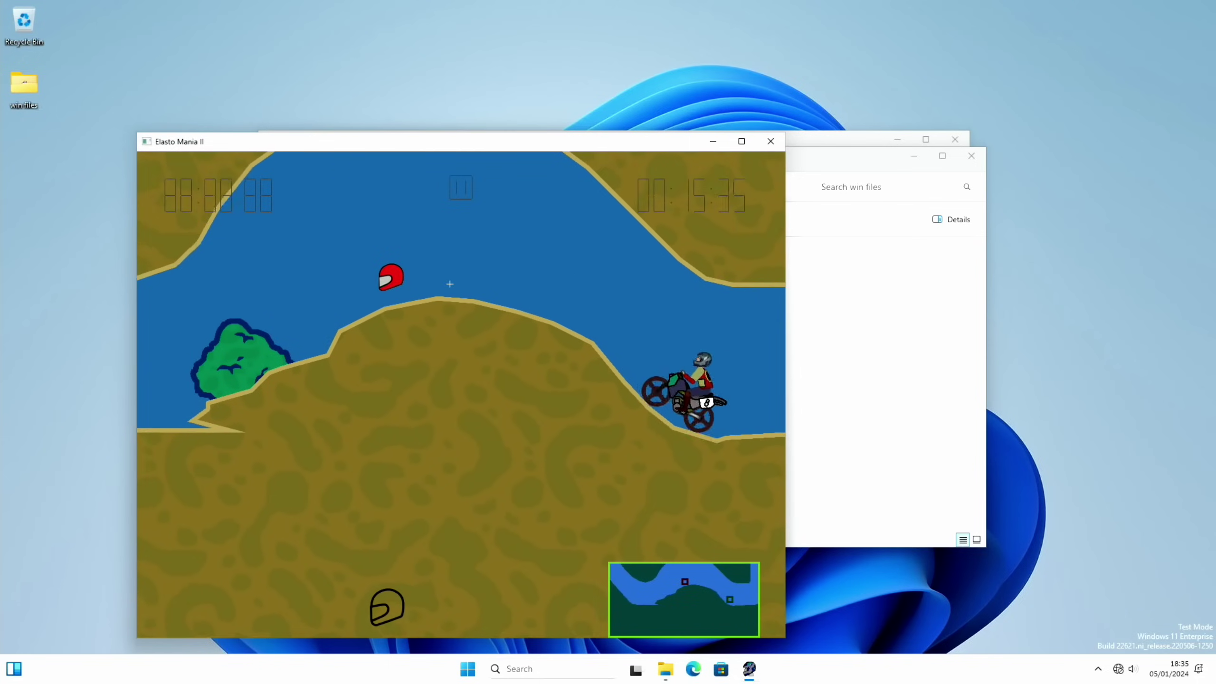
{"action": "key", "text": "Up"}
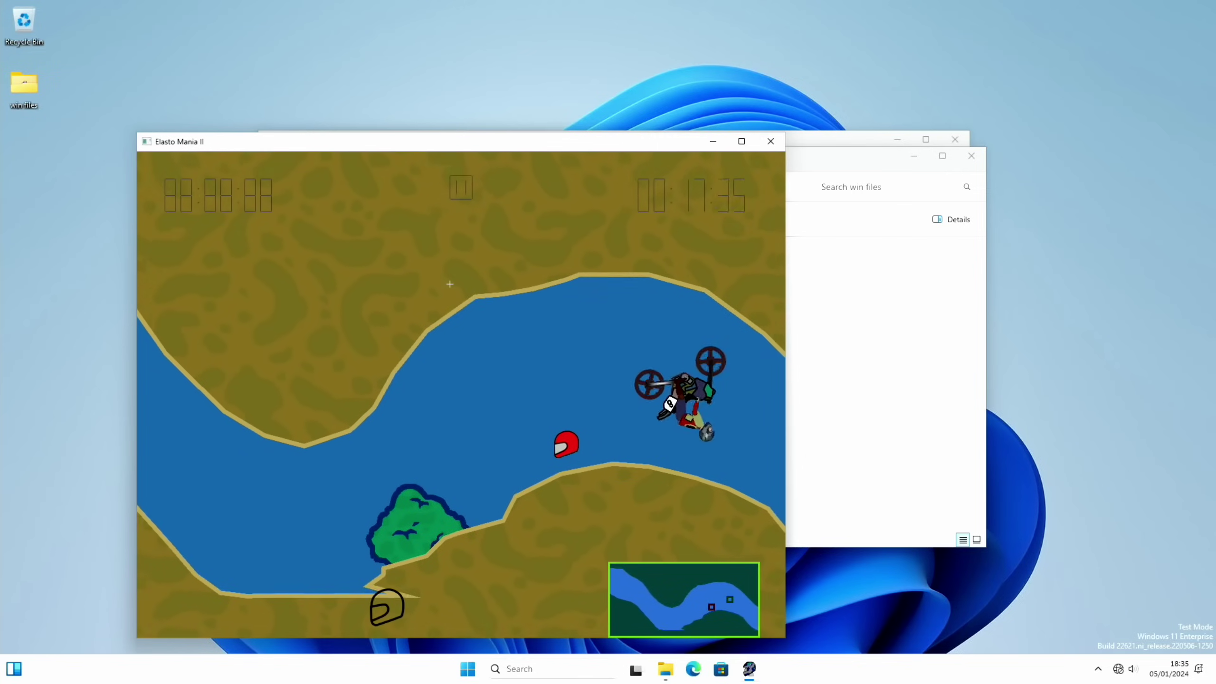
{"action": "key", "text": "Up"}
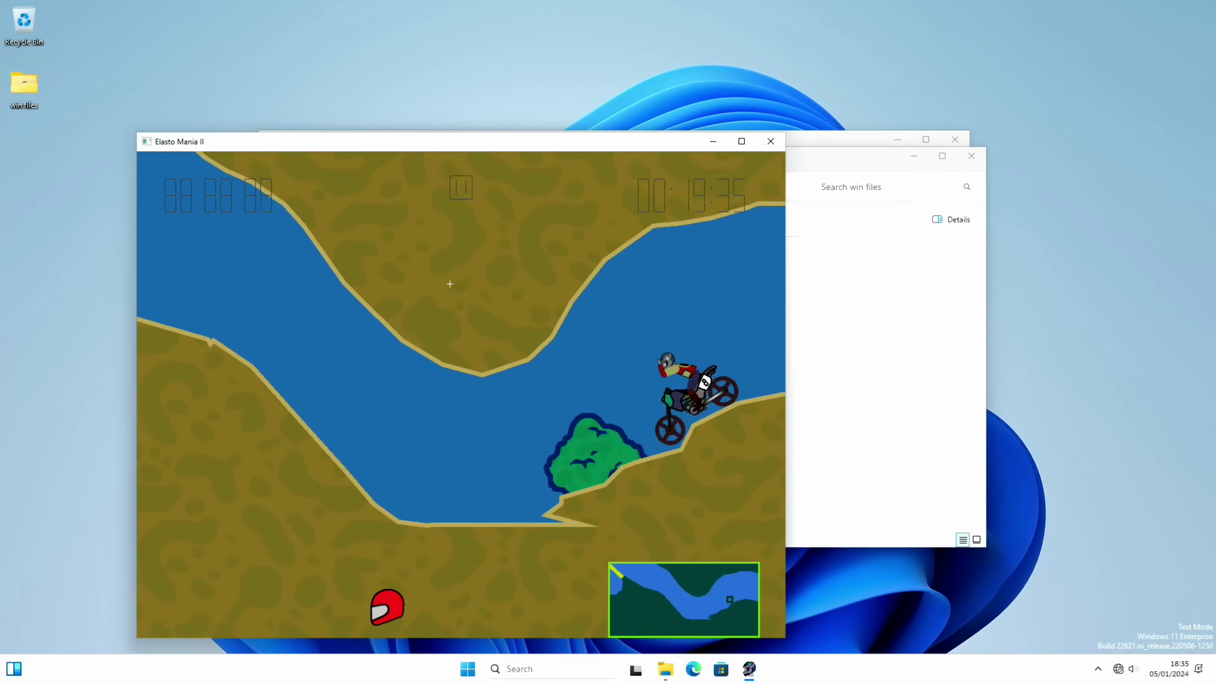
{"action": "key", "text": "Up"}
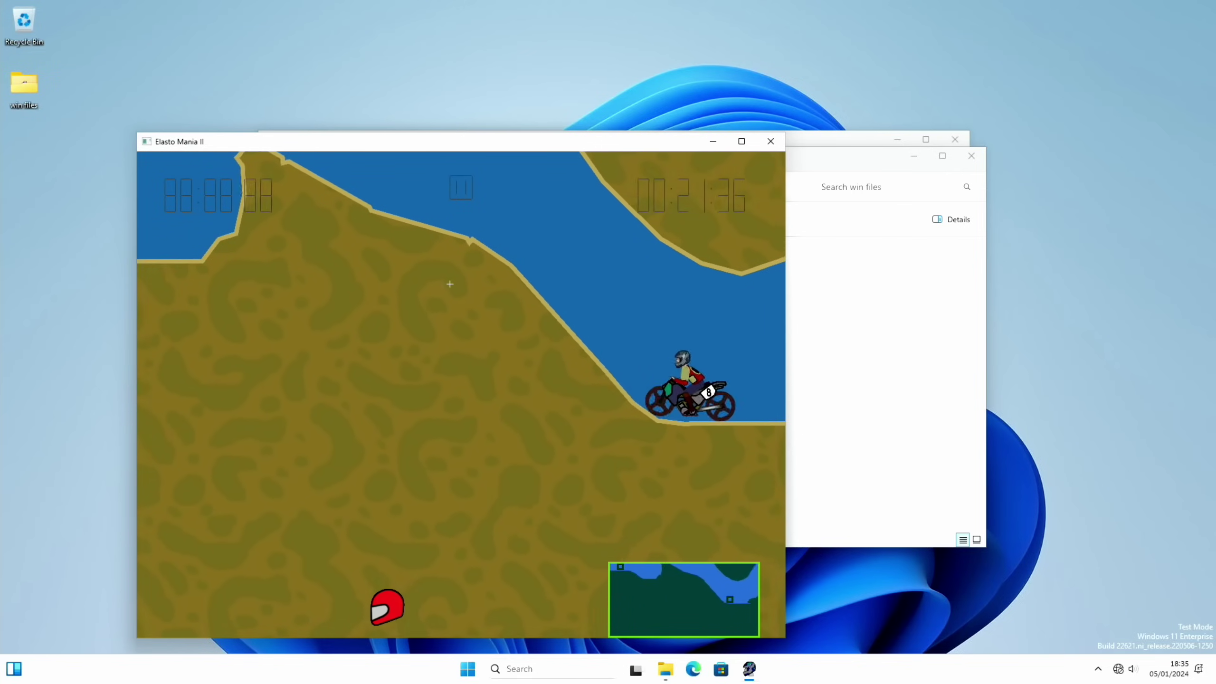
Quit Elasto Mania II and run the vlc-3.0.10-win32 installer in English.
{"action": "left_click", "coordinate": [770, 142]}
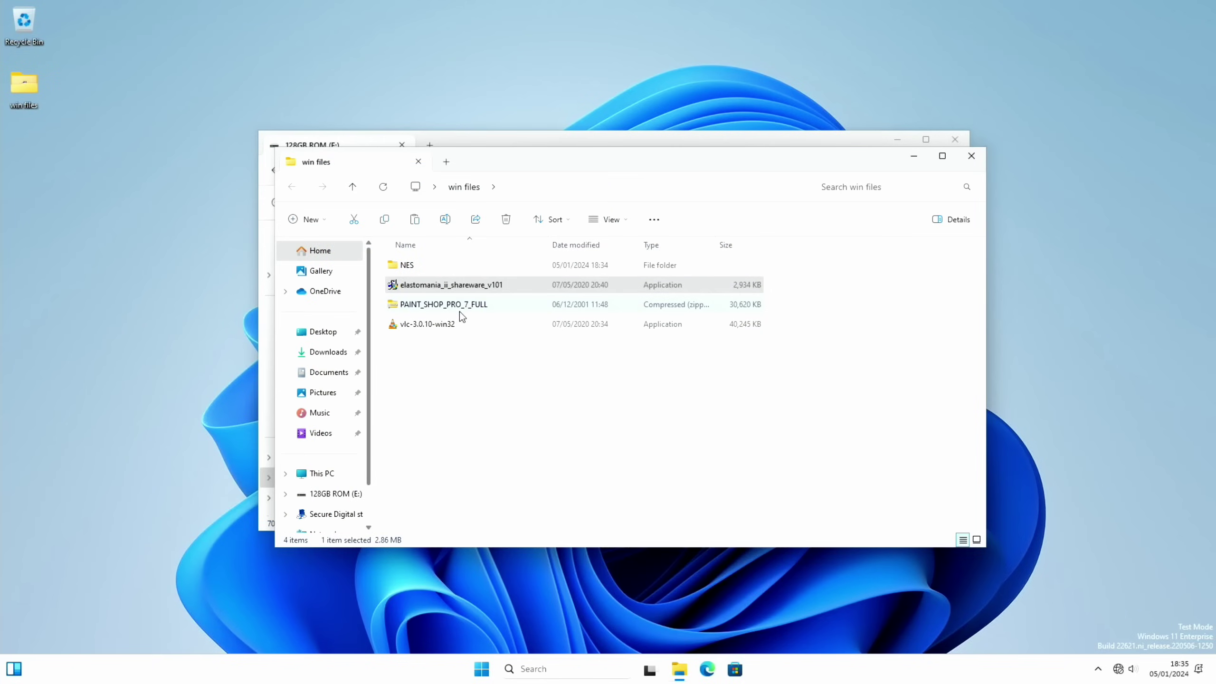
{"action": "double_click", "coordinate": [443, 326]}
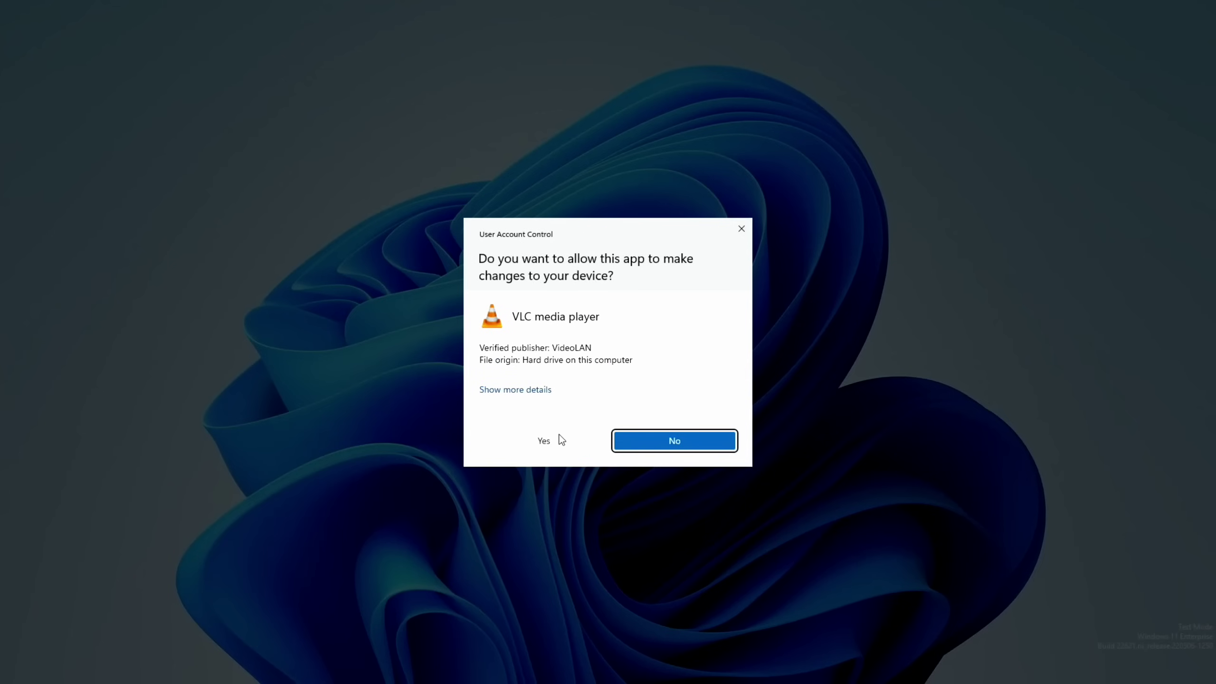
{"action": "left_click", "coordinate": [561, 439]}
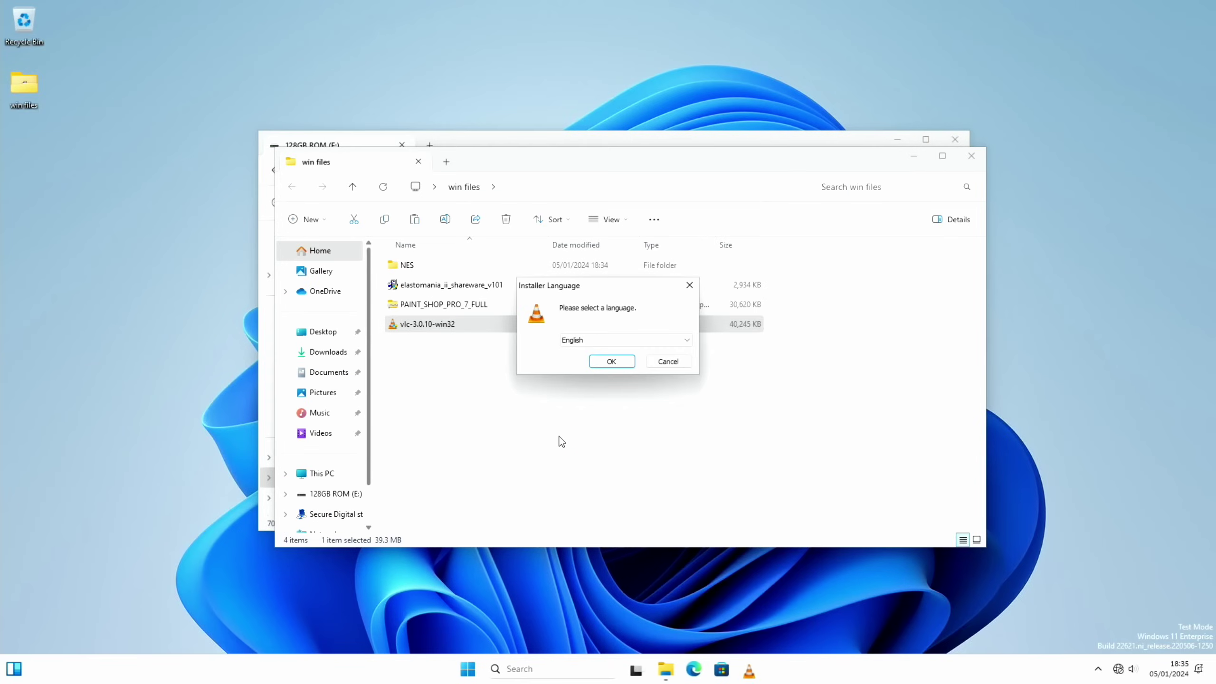
{"action": "left_click", "coordinate": [611, 362]}
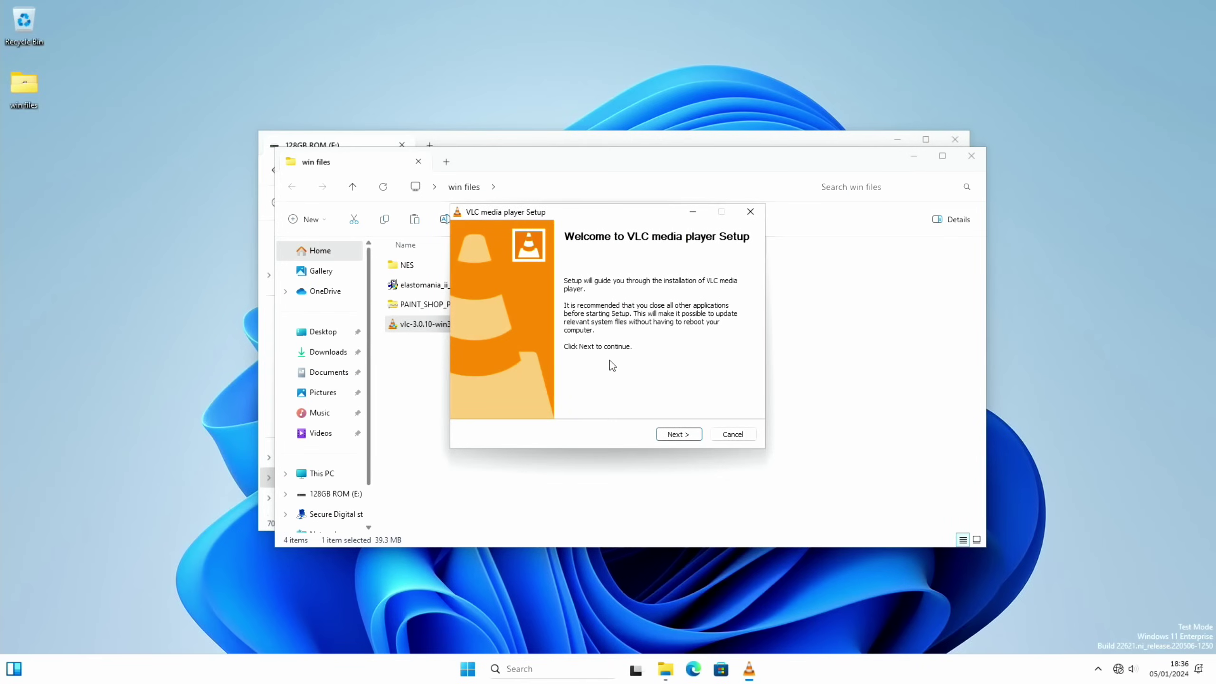
Install VLC media player with the default license, components and location.
{"action": "left_click", "coordinate": [672, 434]}
{"action": "left_click", "coordinate": [673, 433]}
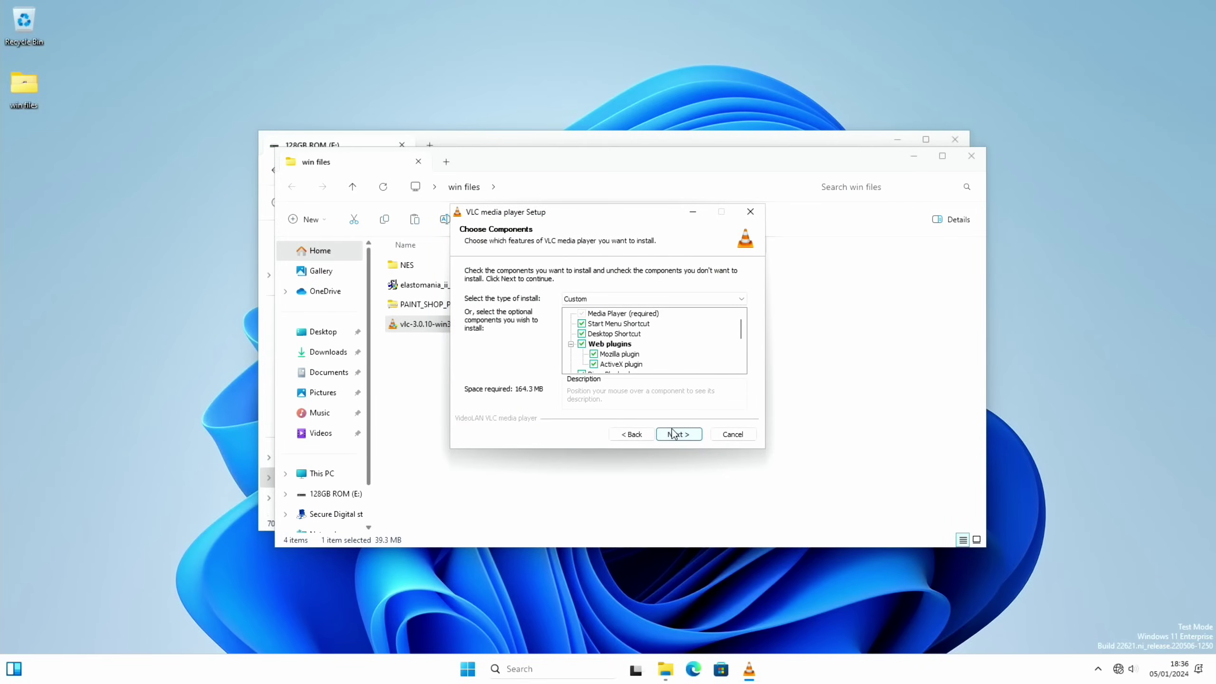
{"action": "left_click", "coordinate": [673, 434]}
{"action": "left_click", "coordinate": [672, 433]}
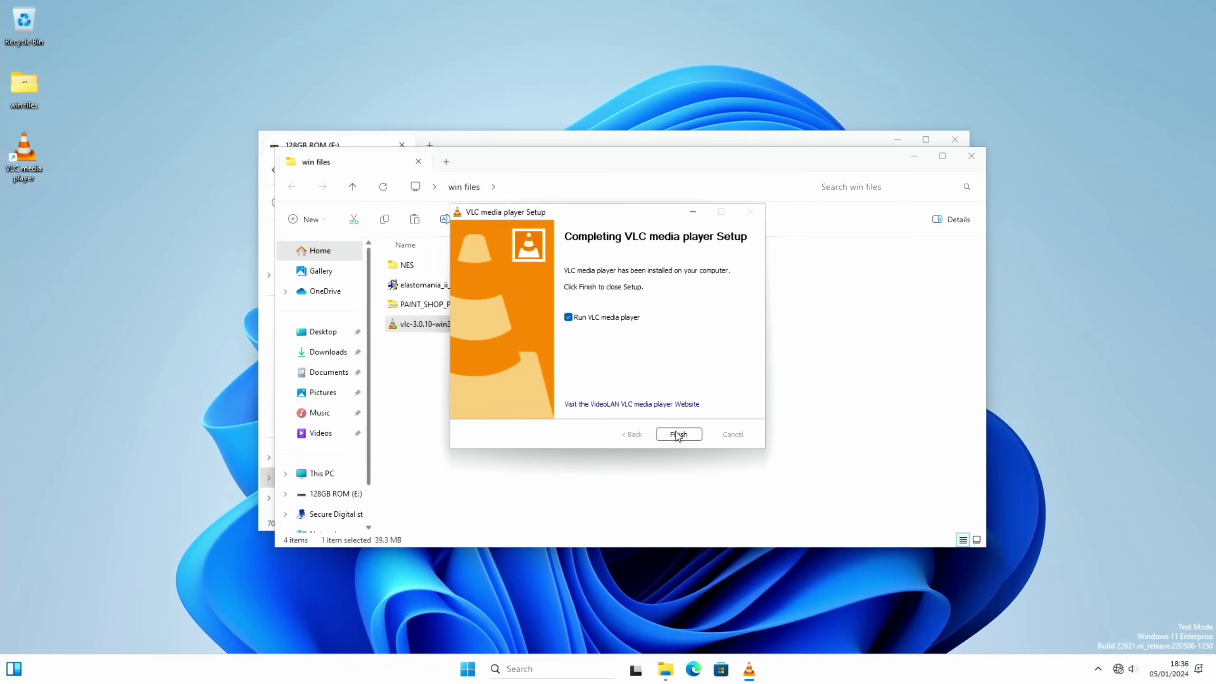
Finish VLC setup and close the win files and 128GB ROM (E:) windows.
{"action": "left_click", "coordinate": [677, 436]}
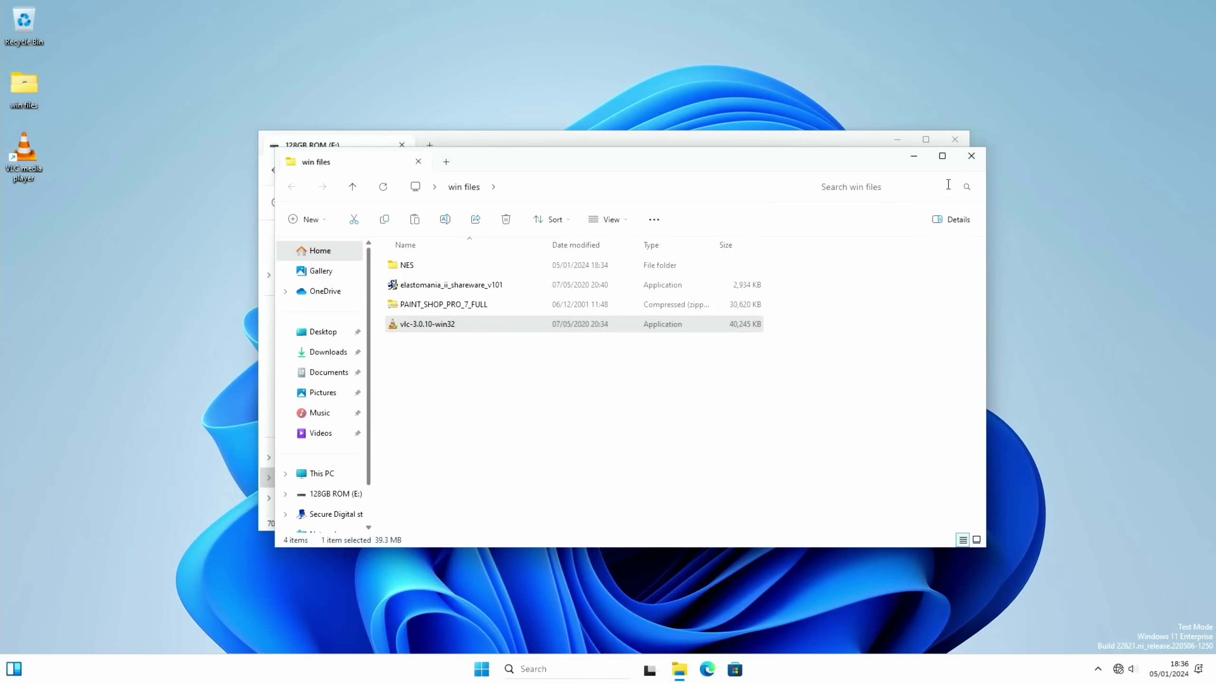
{"action": "left_click", "coordinate": [971, 155]}
{"action": "left_click", "coordinate": [955, 139]}
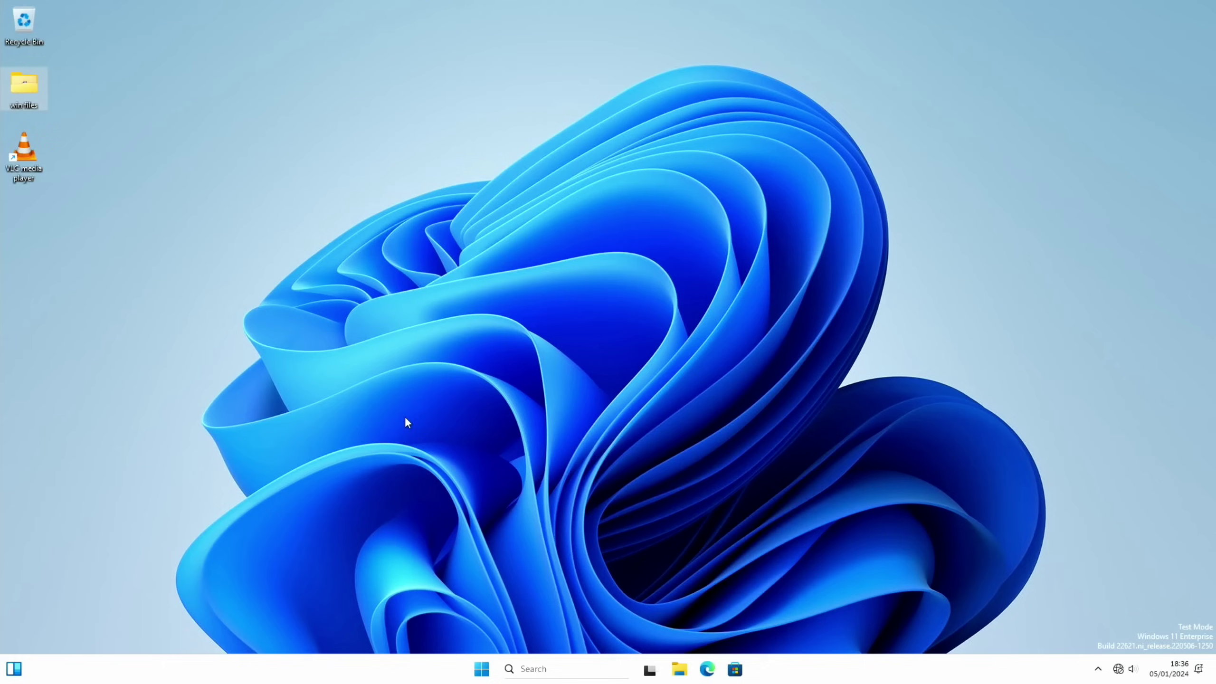
Launch VLC from its desktop shortcut, then dismiss the shortcut's context menu.
{"action": "double_click", "coordinate": [28, 156]}
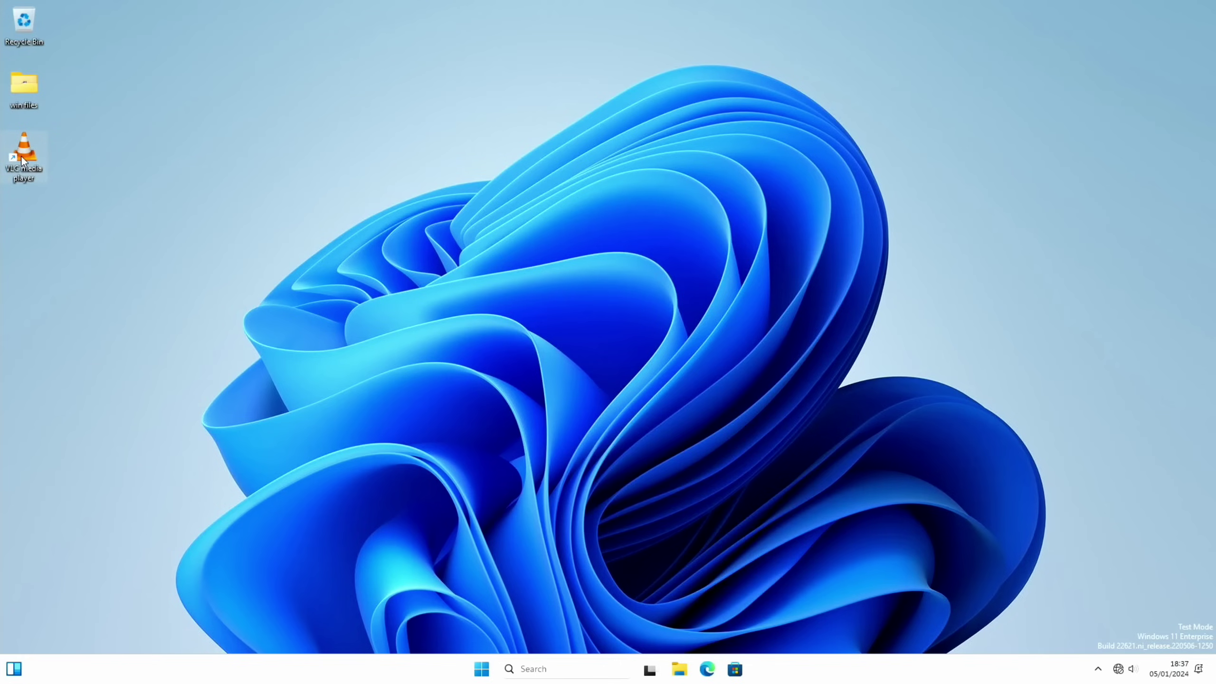
{"action": "right_click", "coordinate": [21, 159]}
{"action": "left_click", "coordinate": [186, 145]}
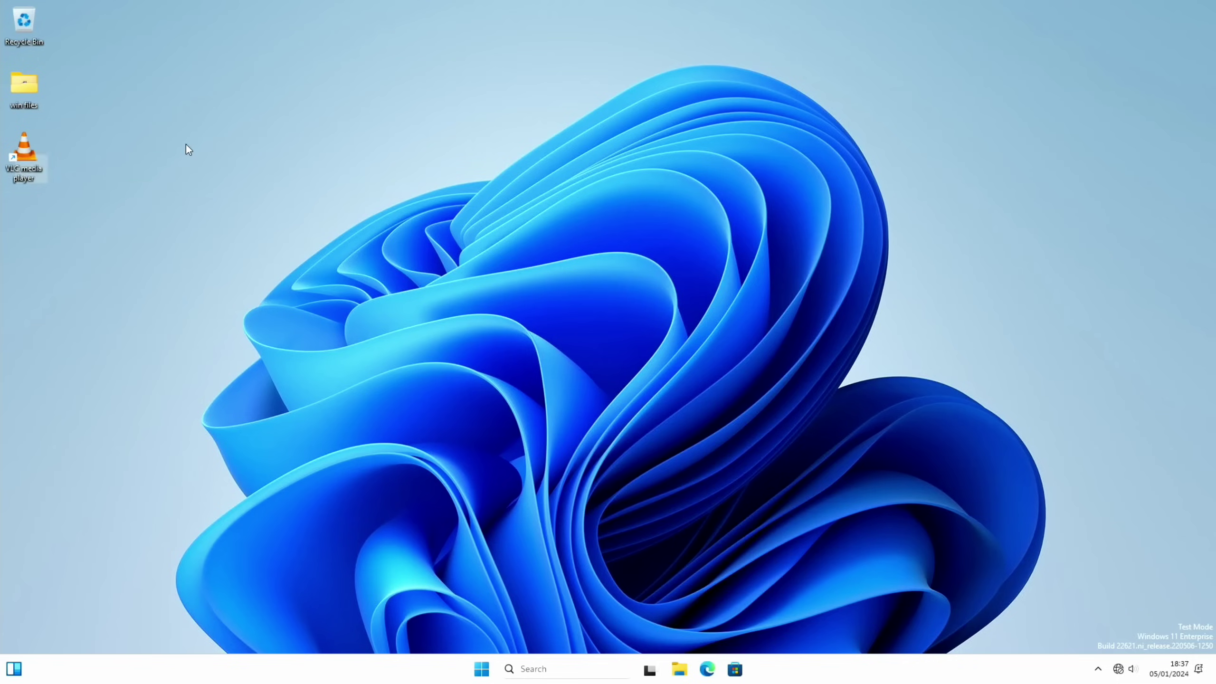